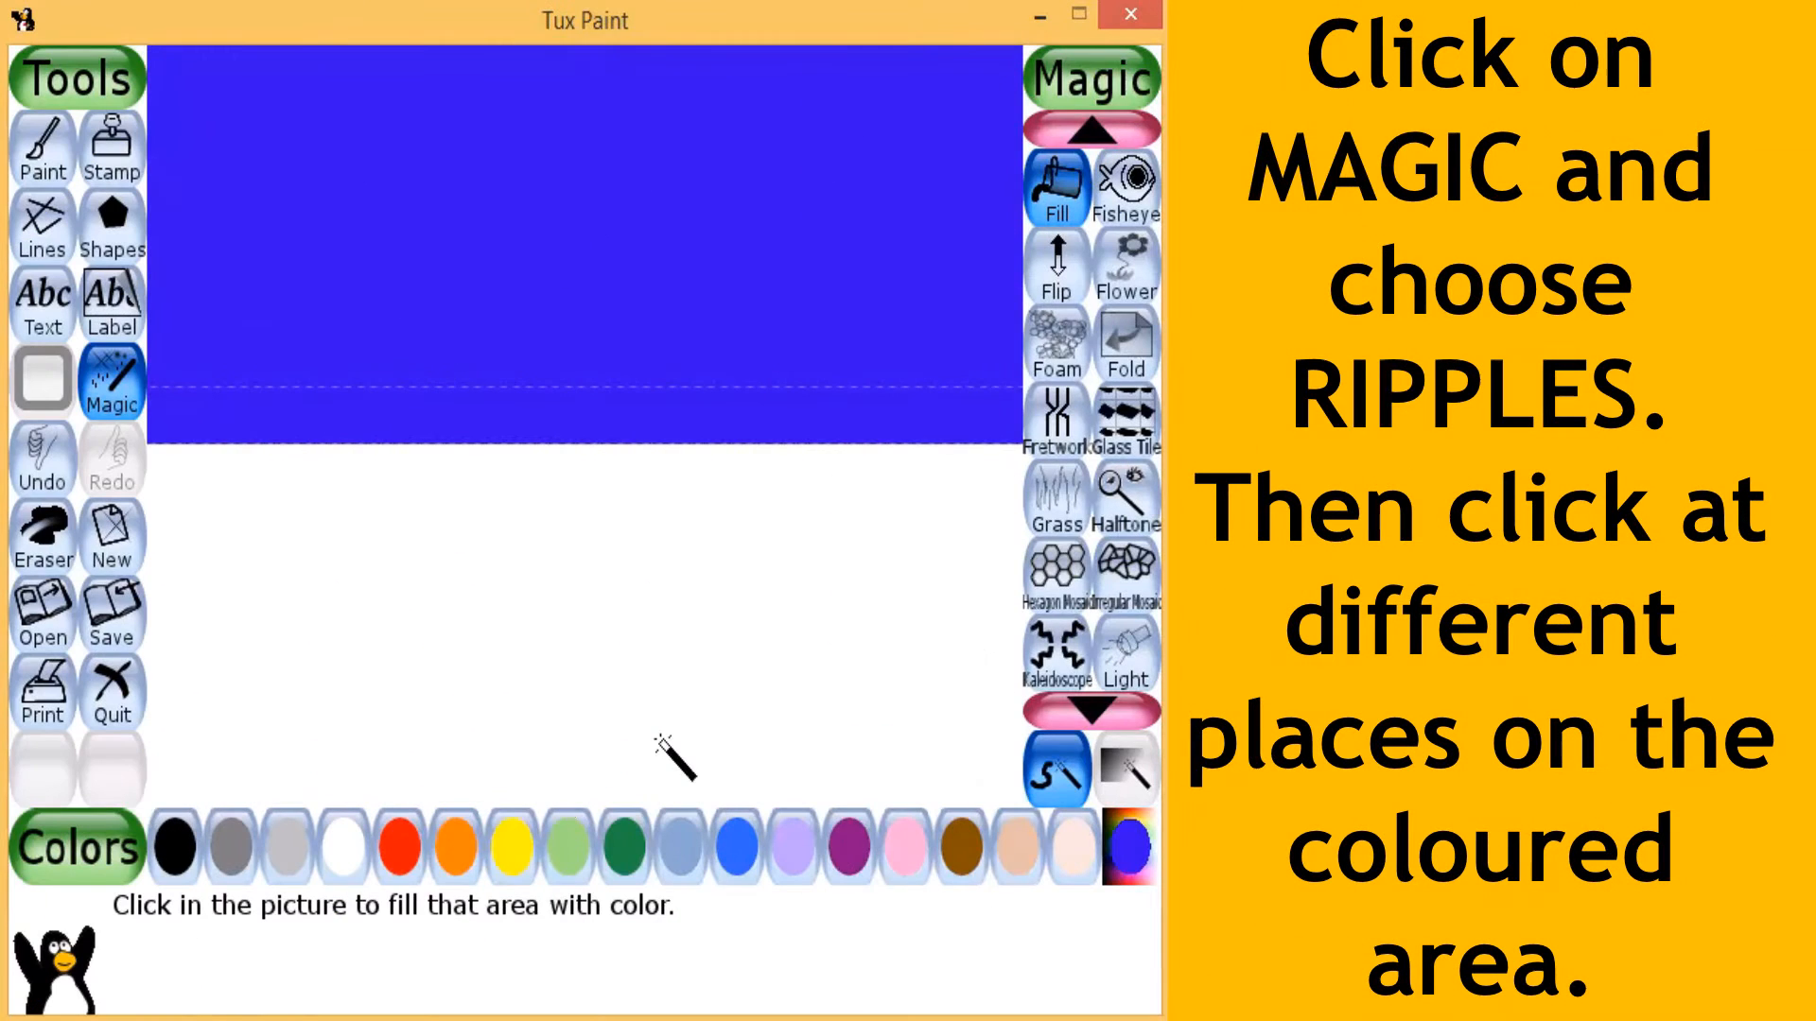
- Apply the Ripples magic effect at four spots in a row across the middle of the blue area
click(119, 401)
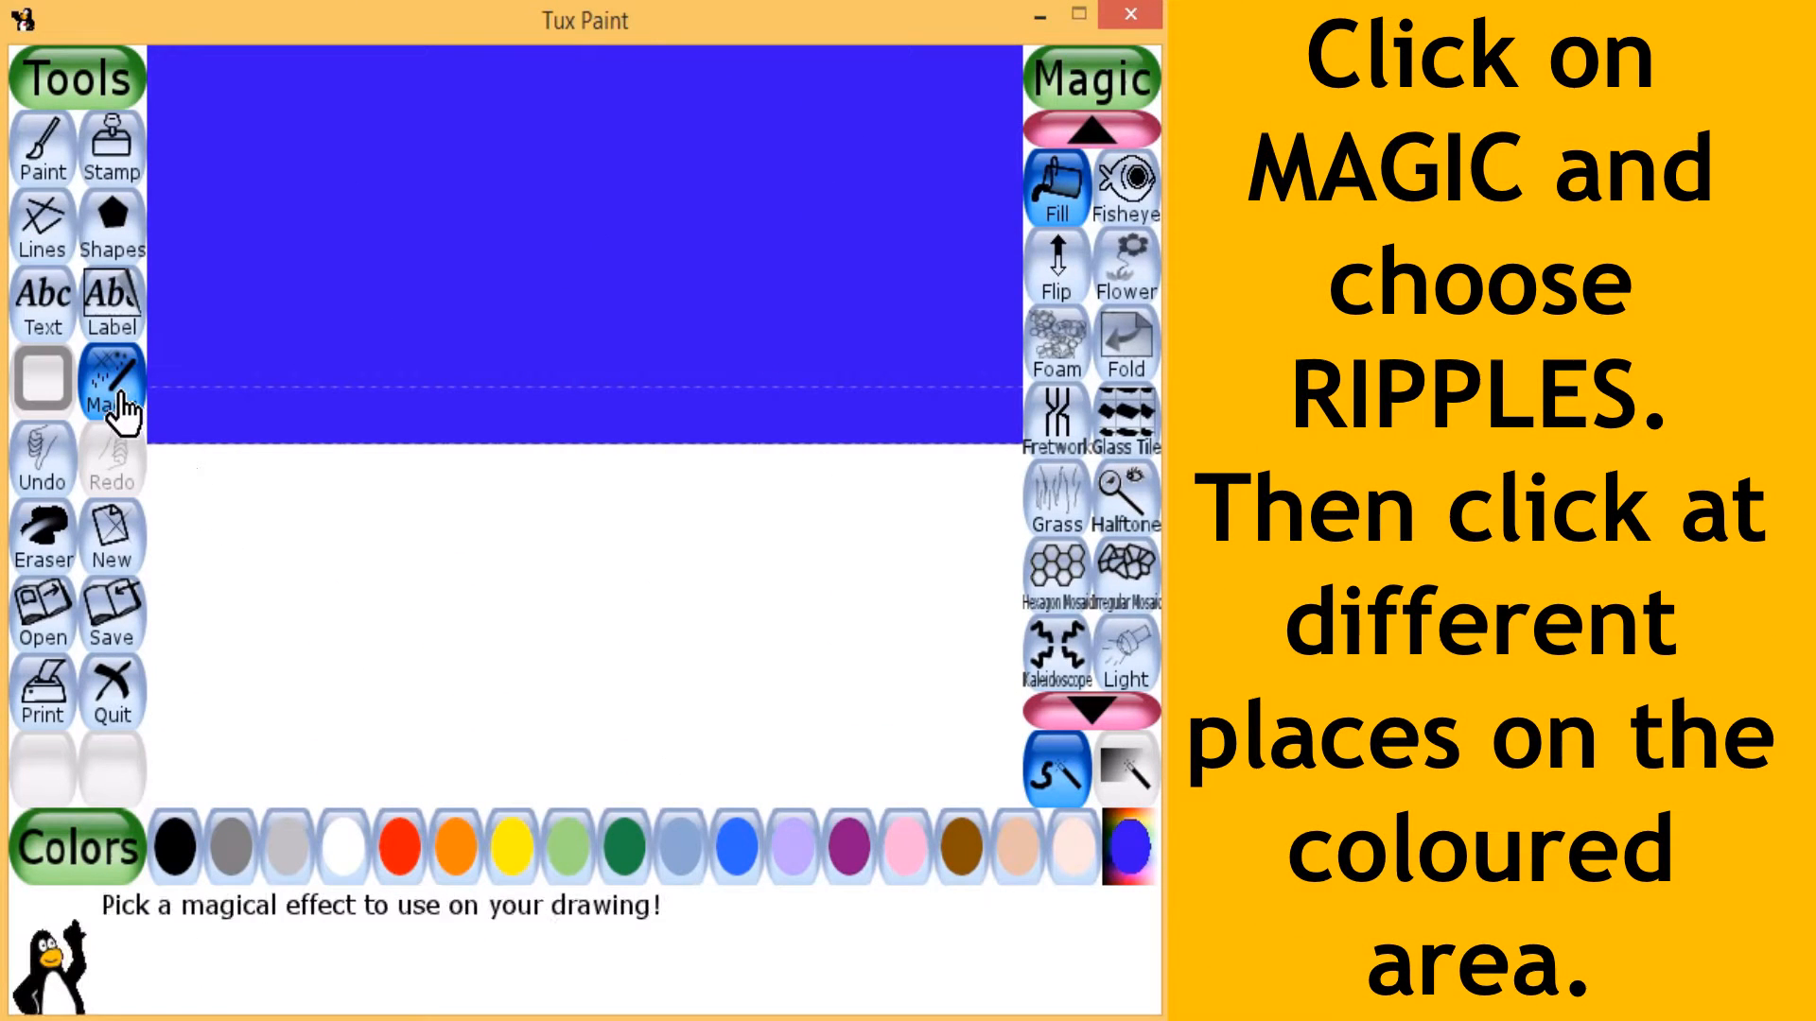
click(1092, 707)
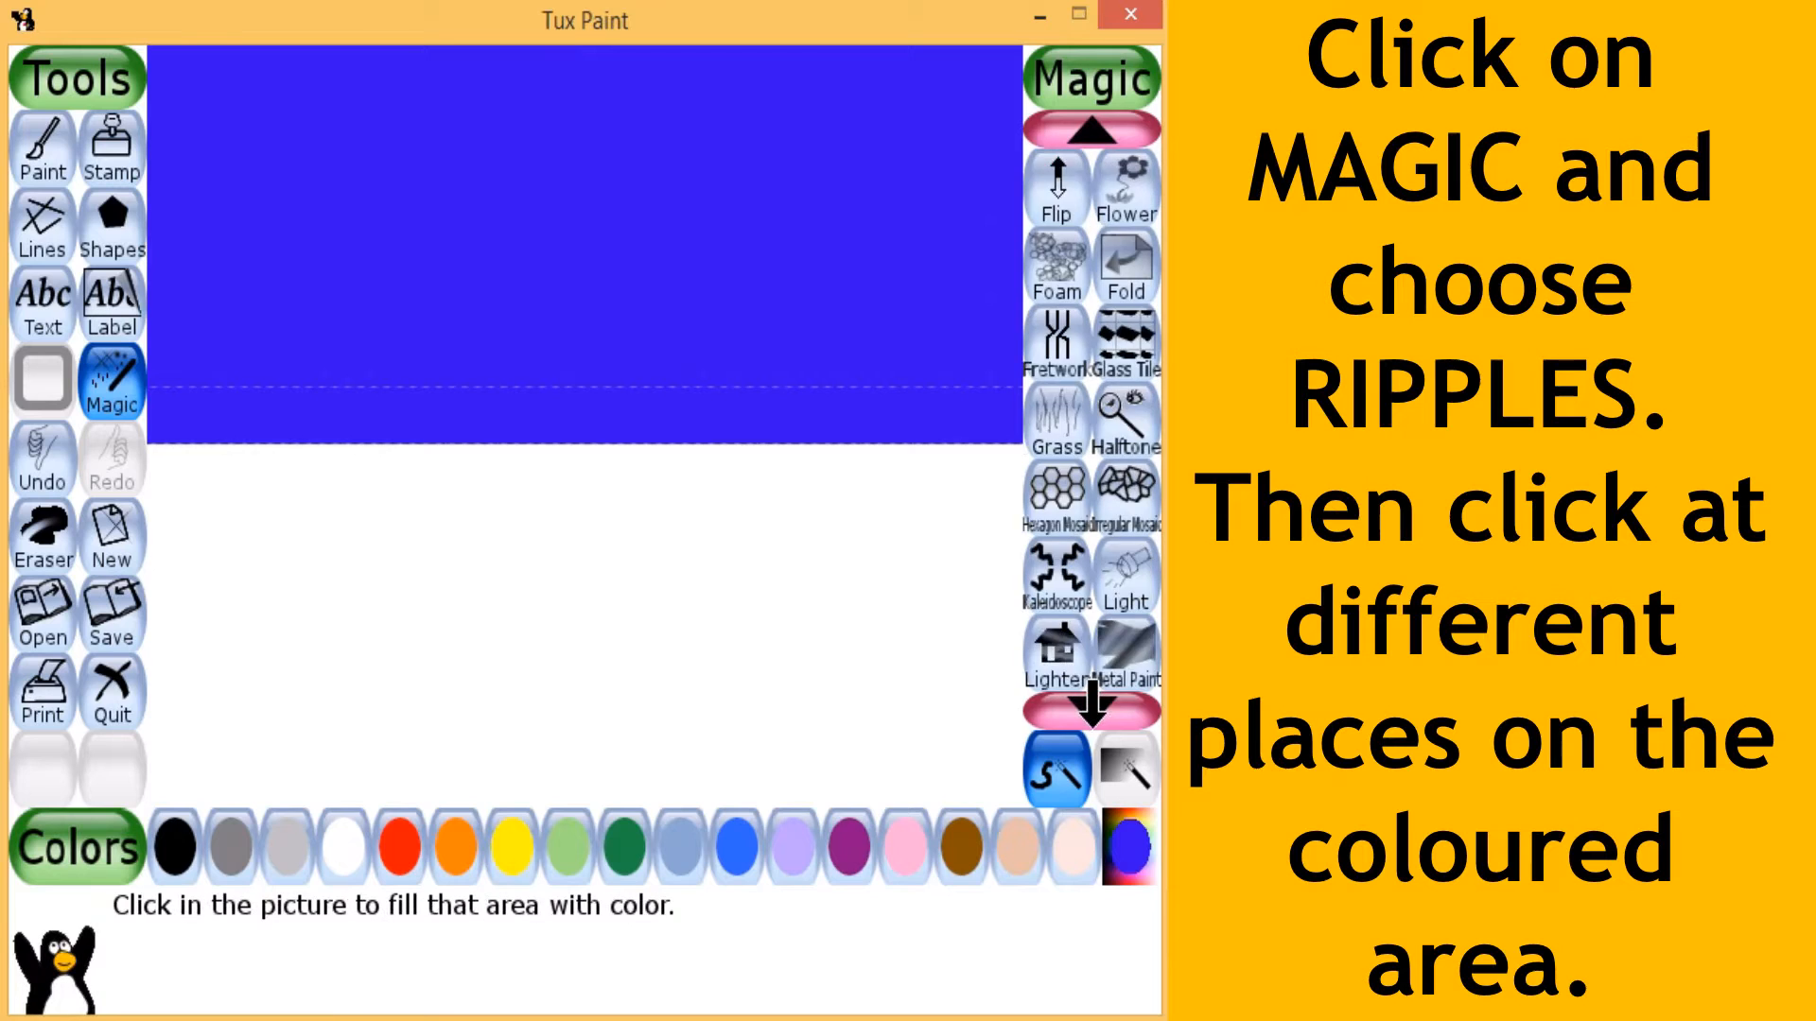
click(1092, 720)
click(1092, 720)
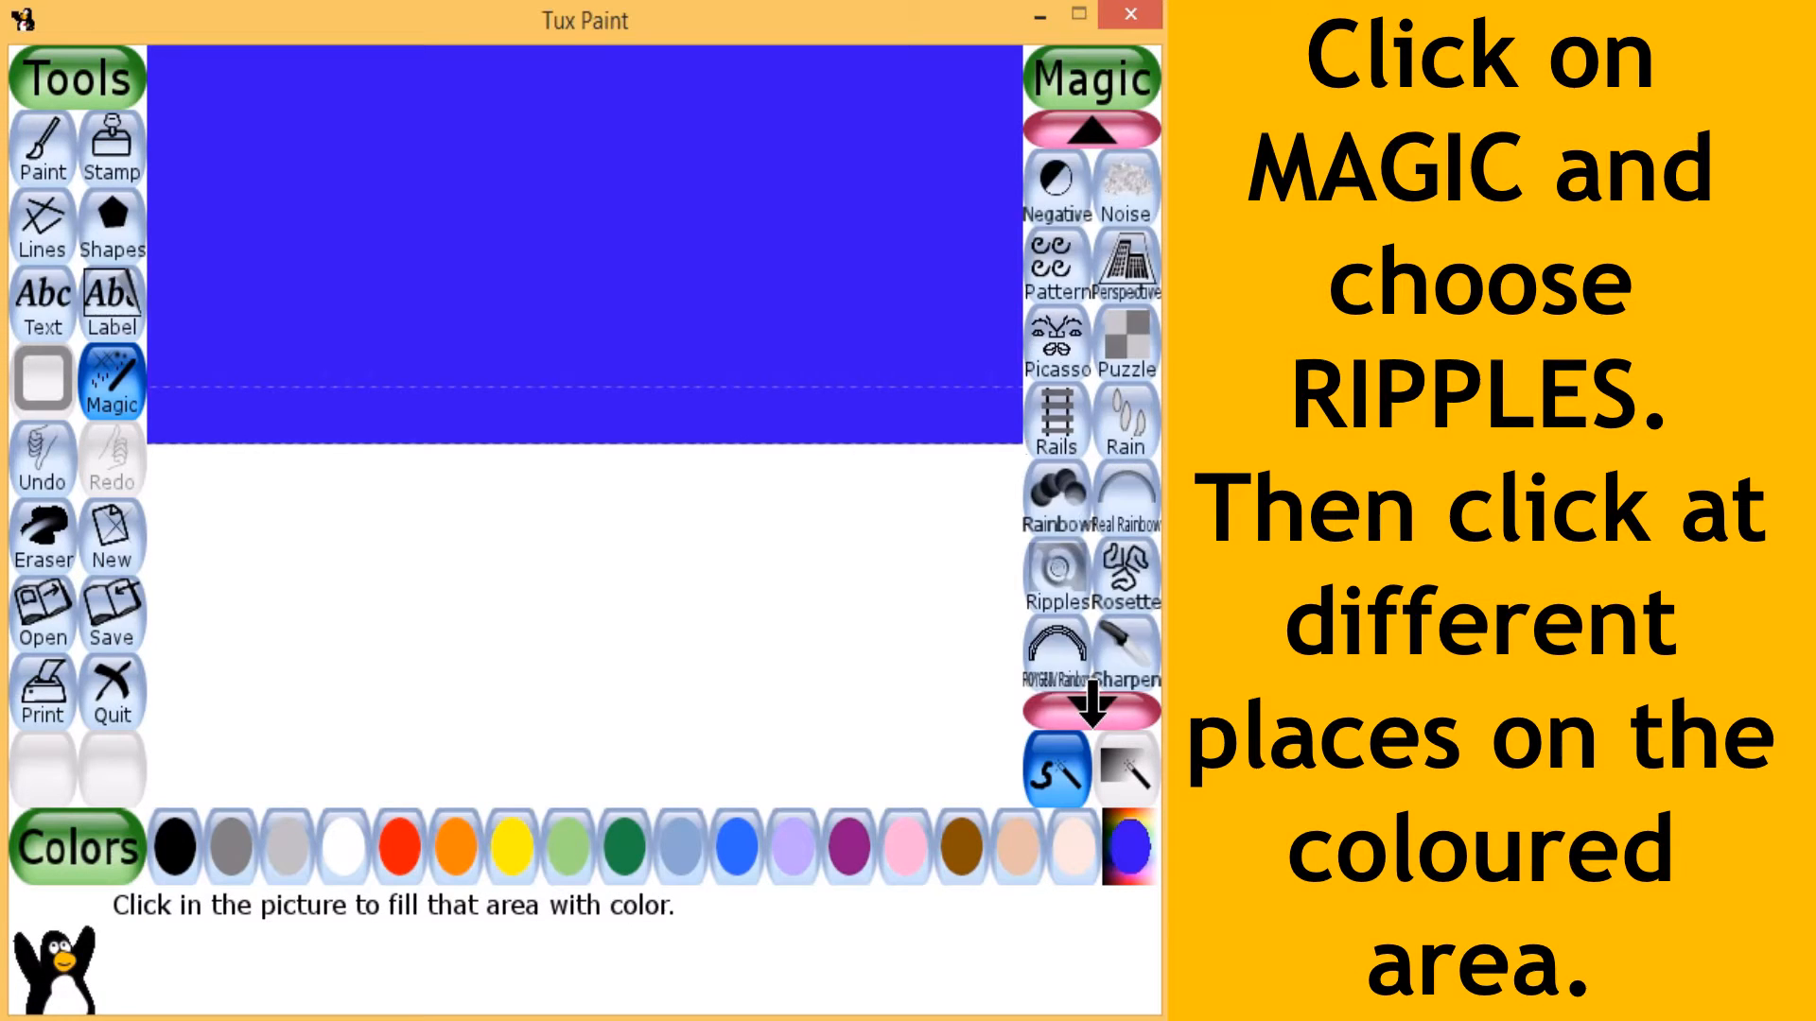
click(1092, 721)
click(1092, 721)
click(1092, 721)
click(1092, 721)
click(1092, 721)
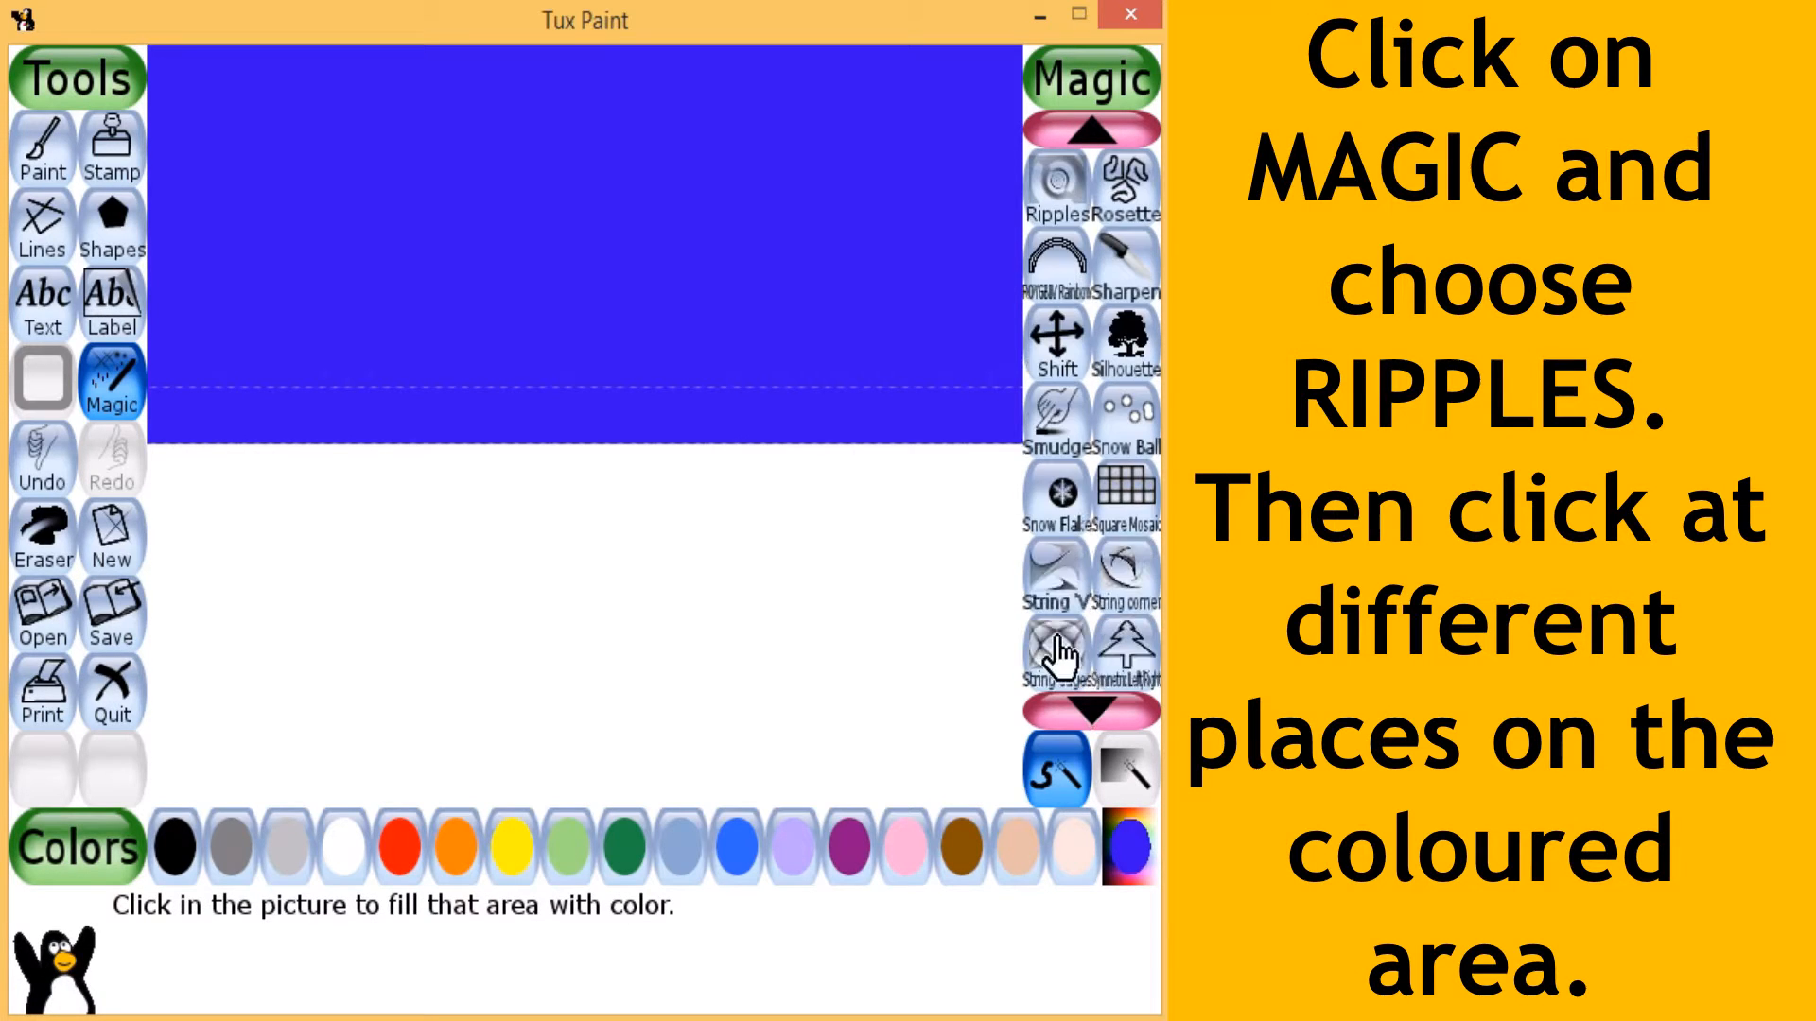
click(1064, 190)
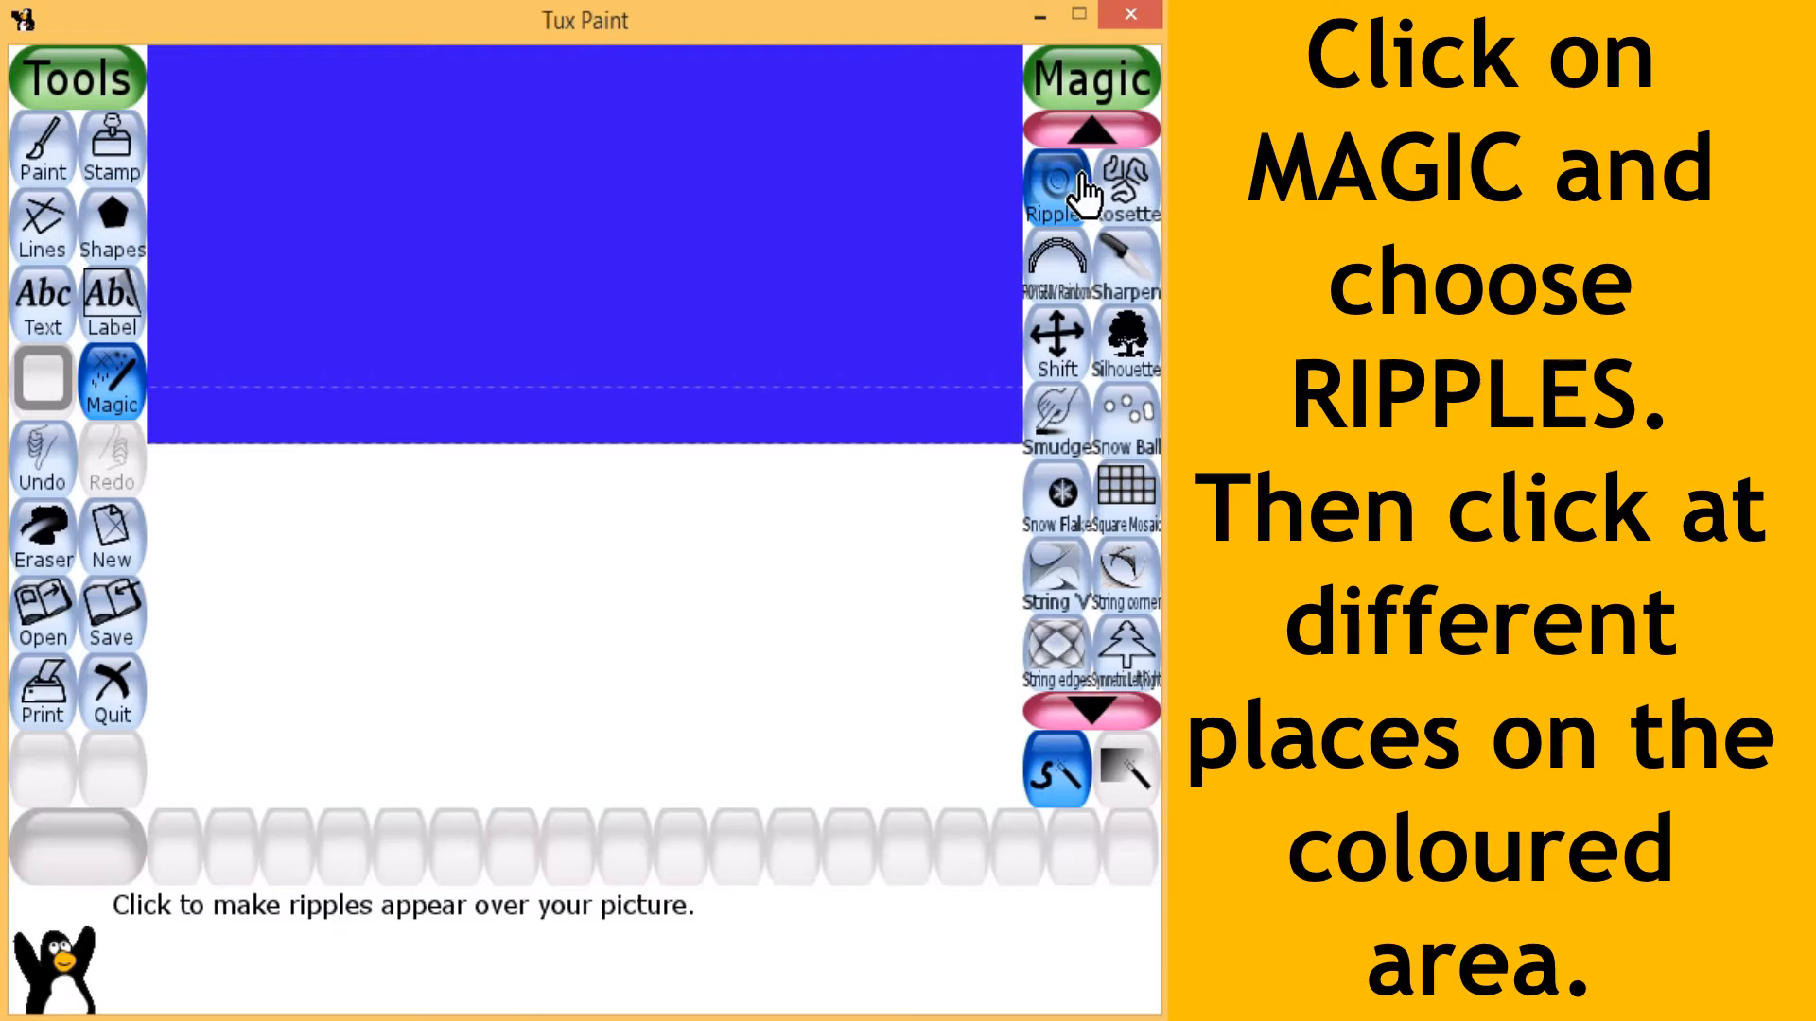
click(210, 200)
click(480, 193)
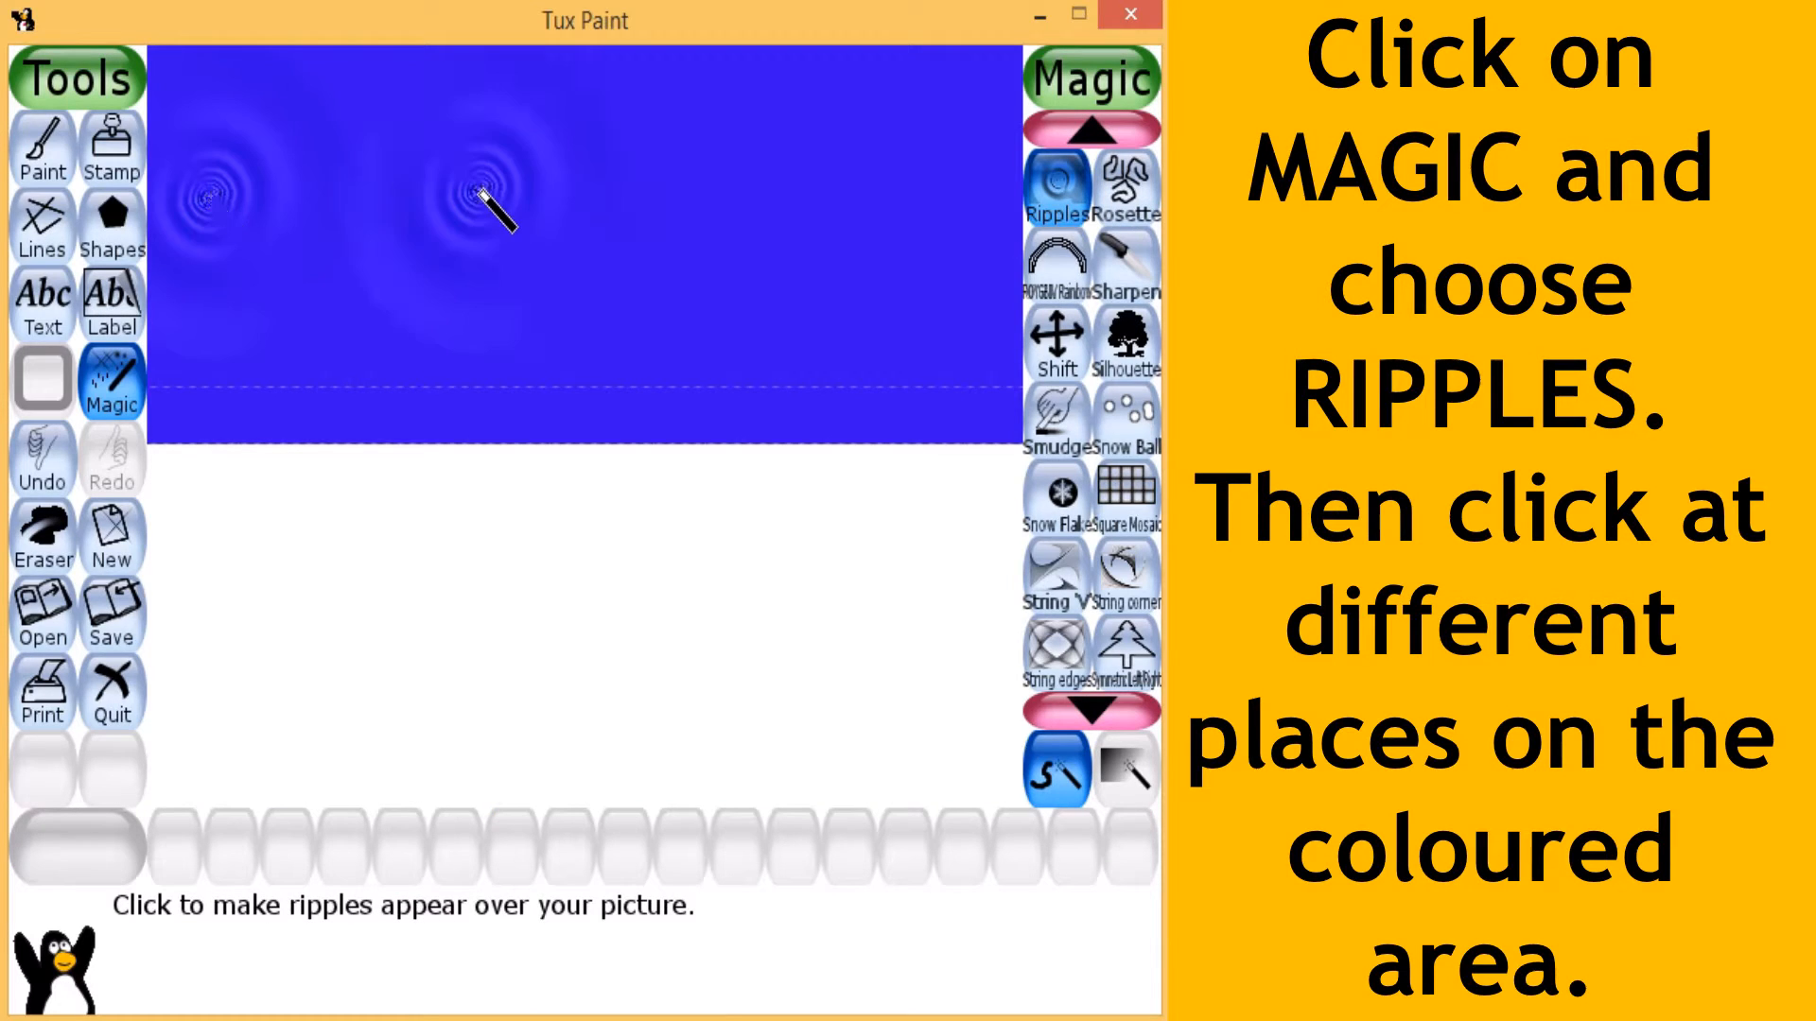
click(729, 196)
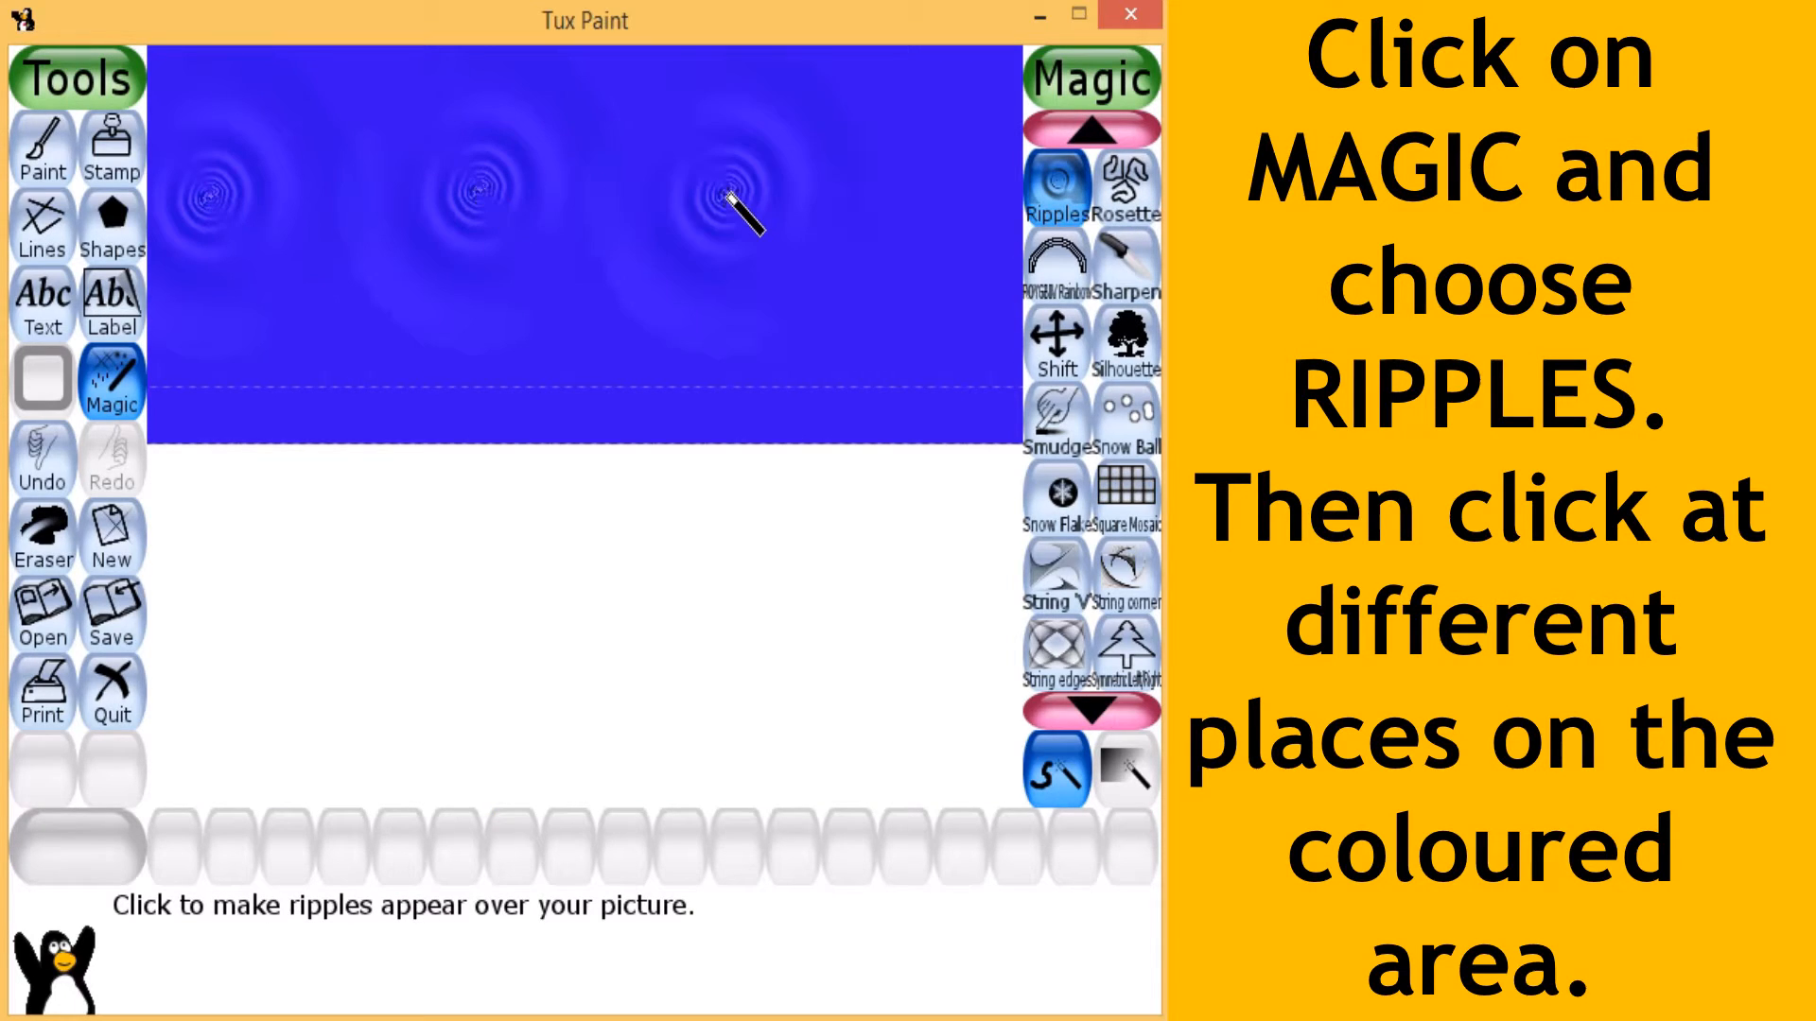
click(941, 194)
- Add more ripples to the blue area: a row below the first, a row near the upper edge, and several along the lower part
click(241, 279)
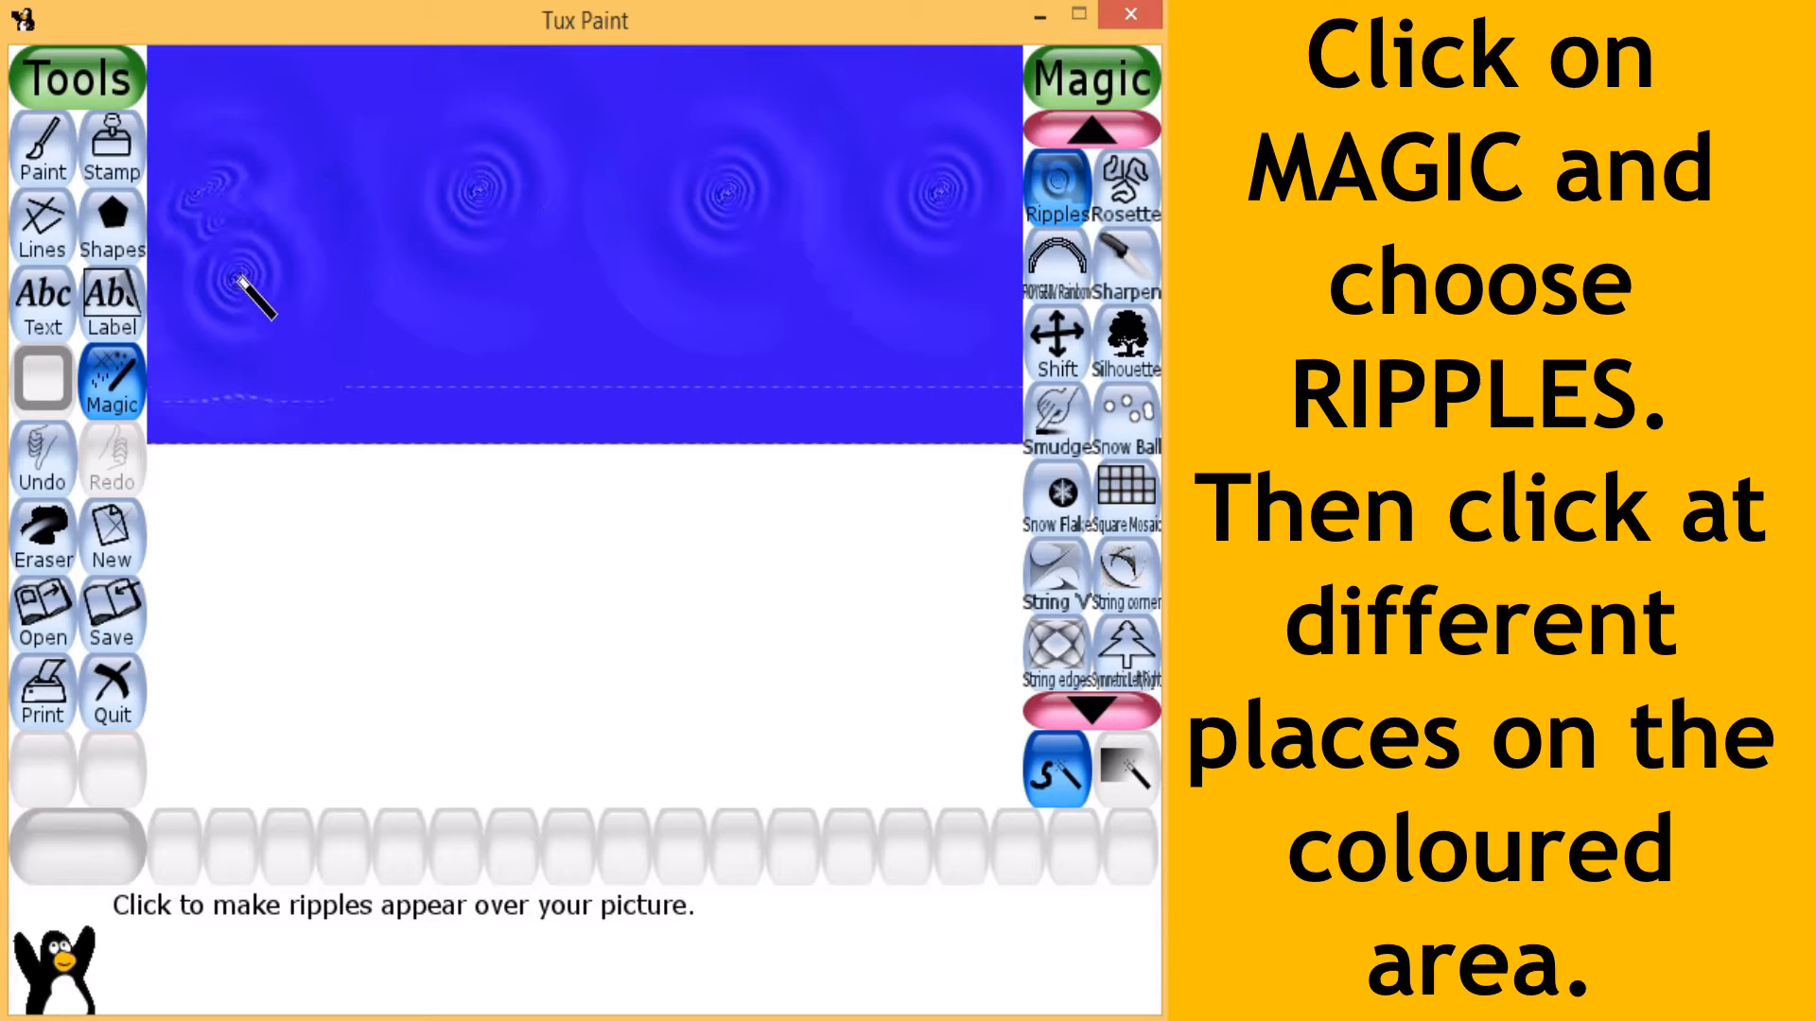
click(484, 280)
click(736, 277)
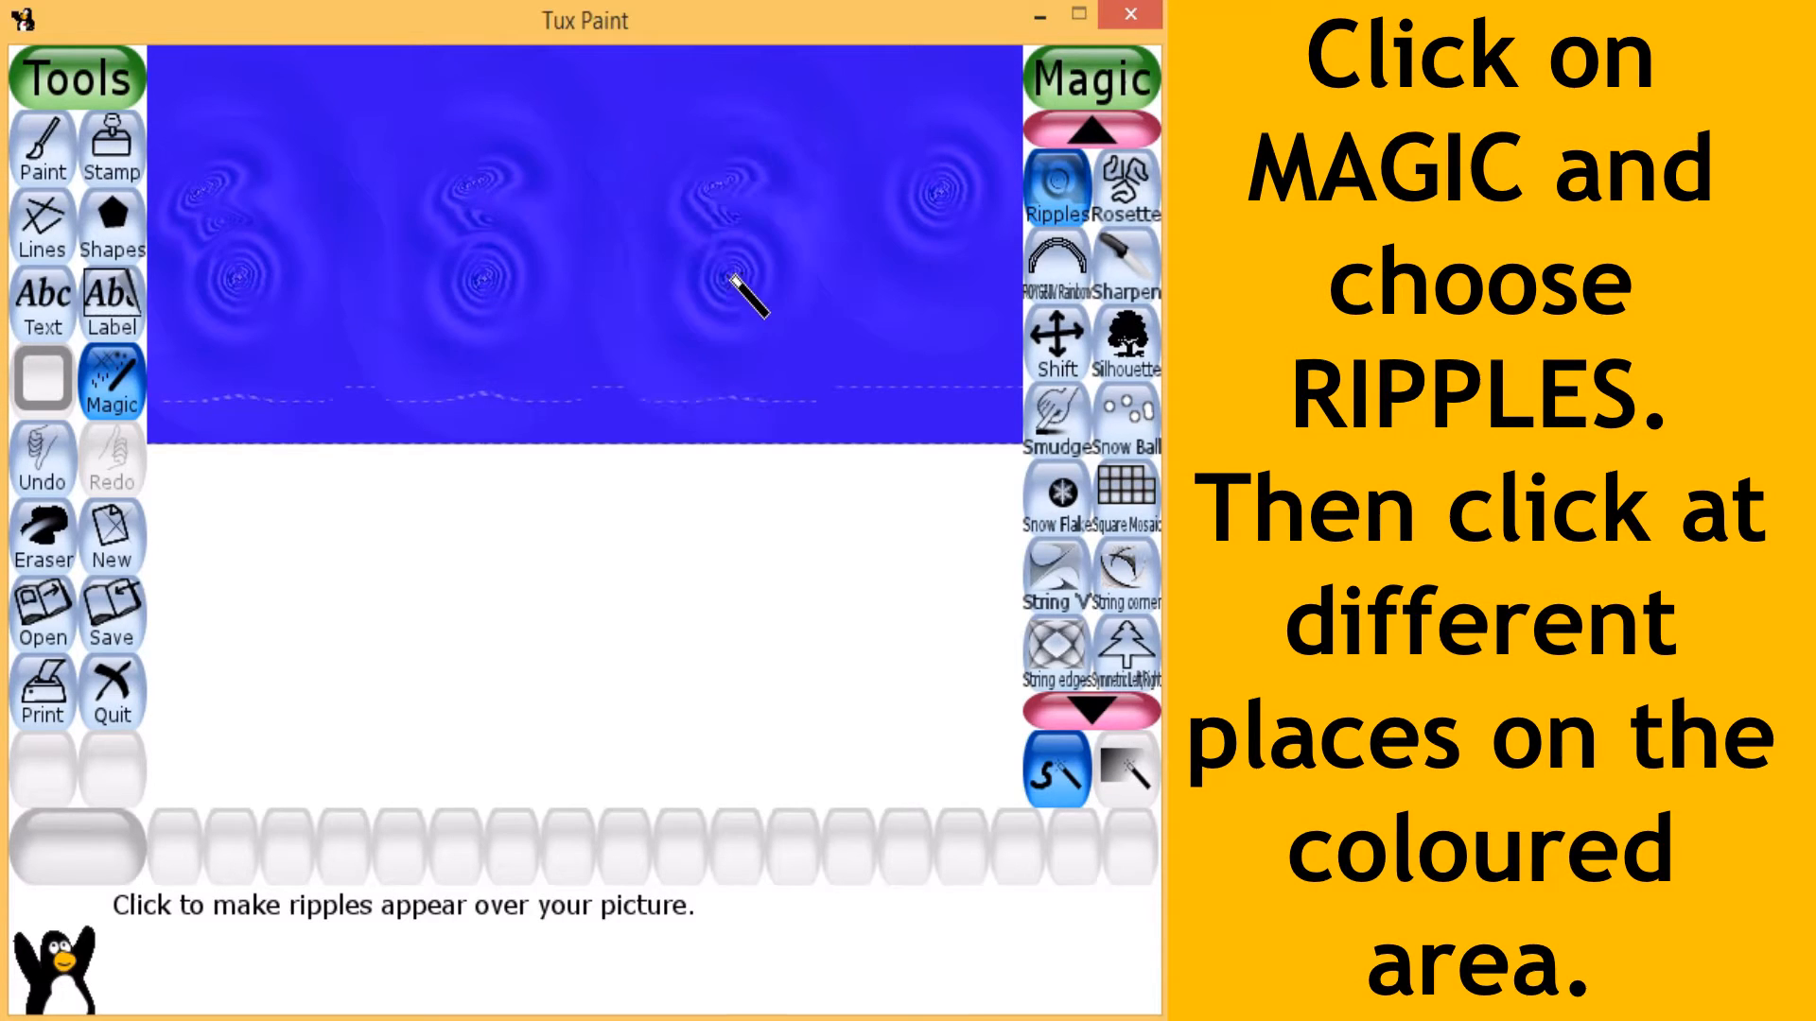
click(935, 274)
click(313, 96)
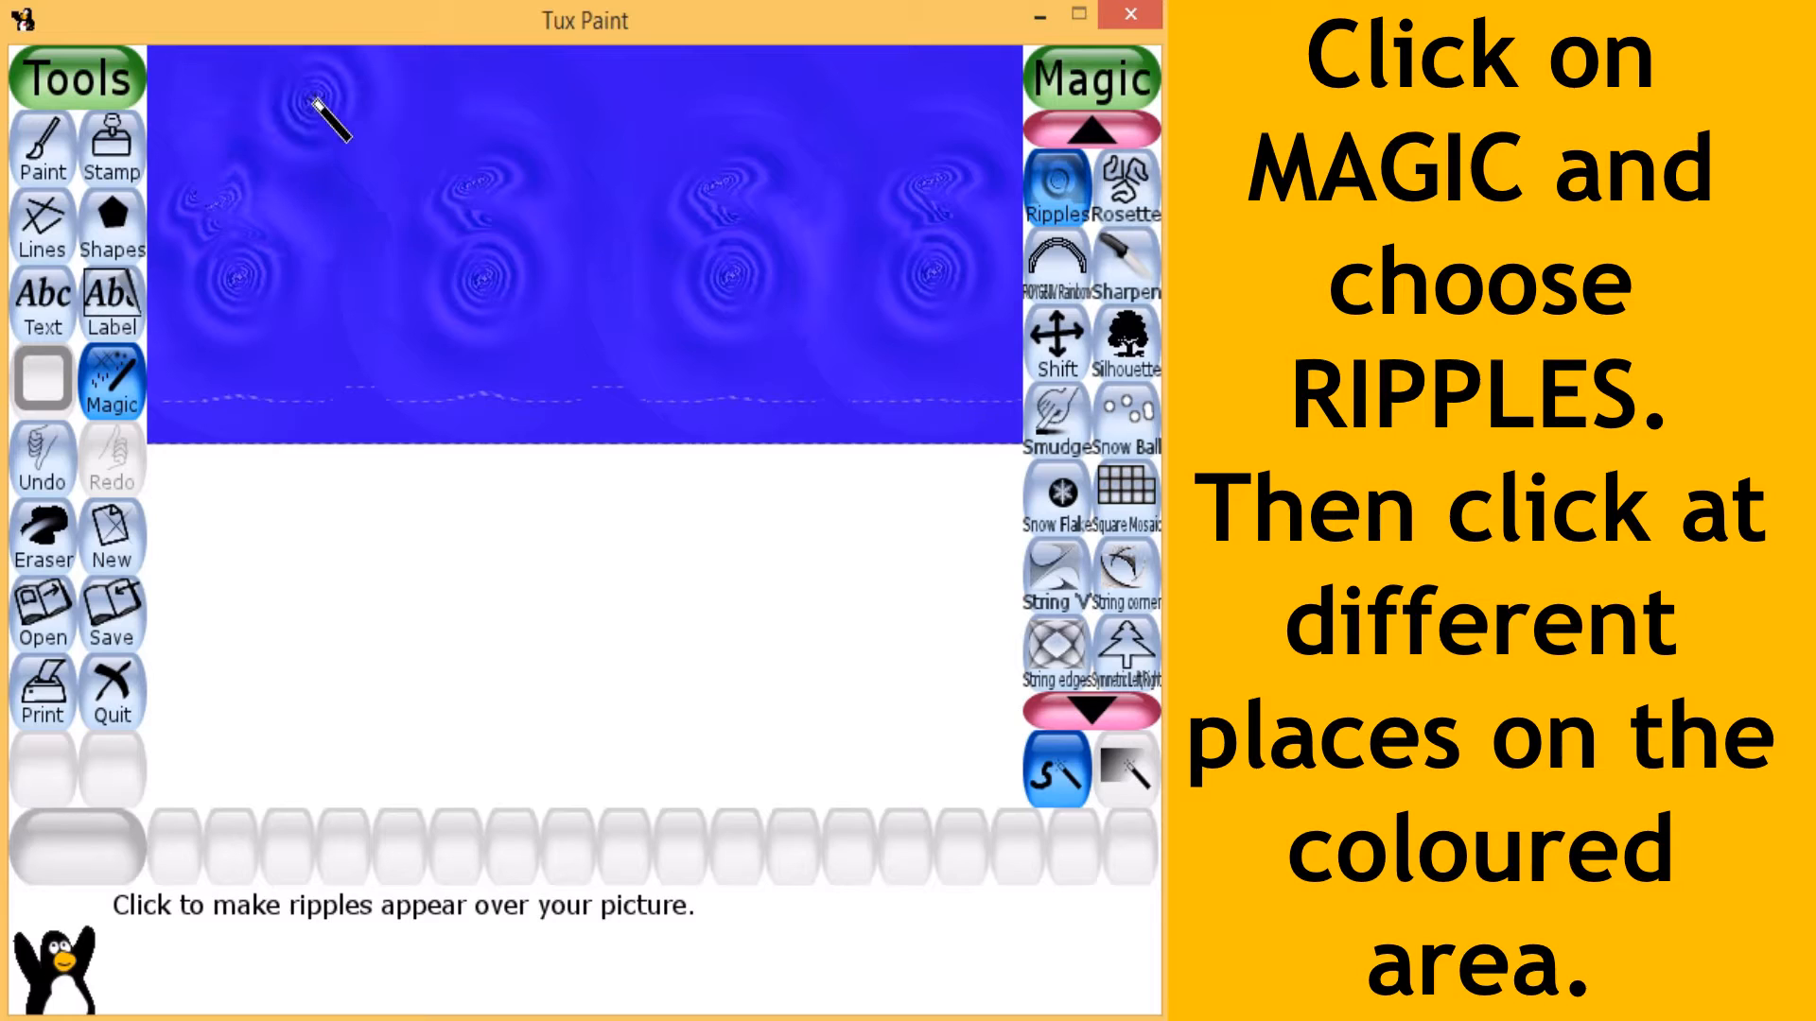
click(513, 95)
click(688, 92)
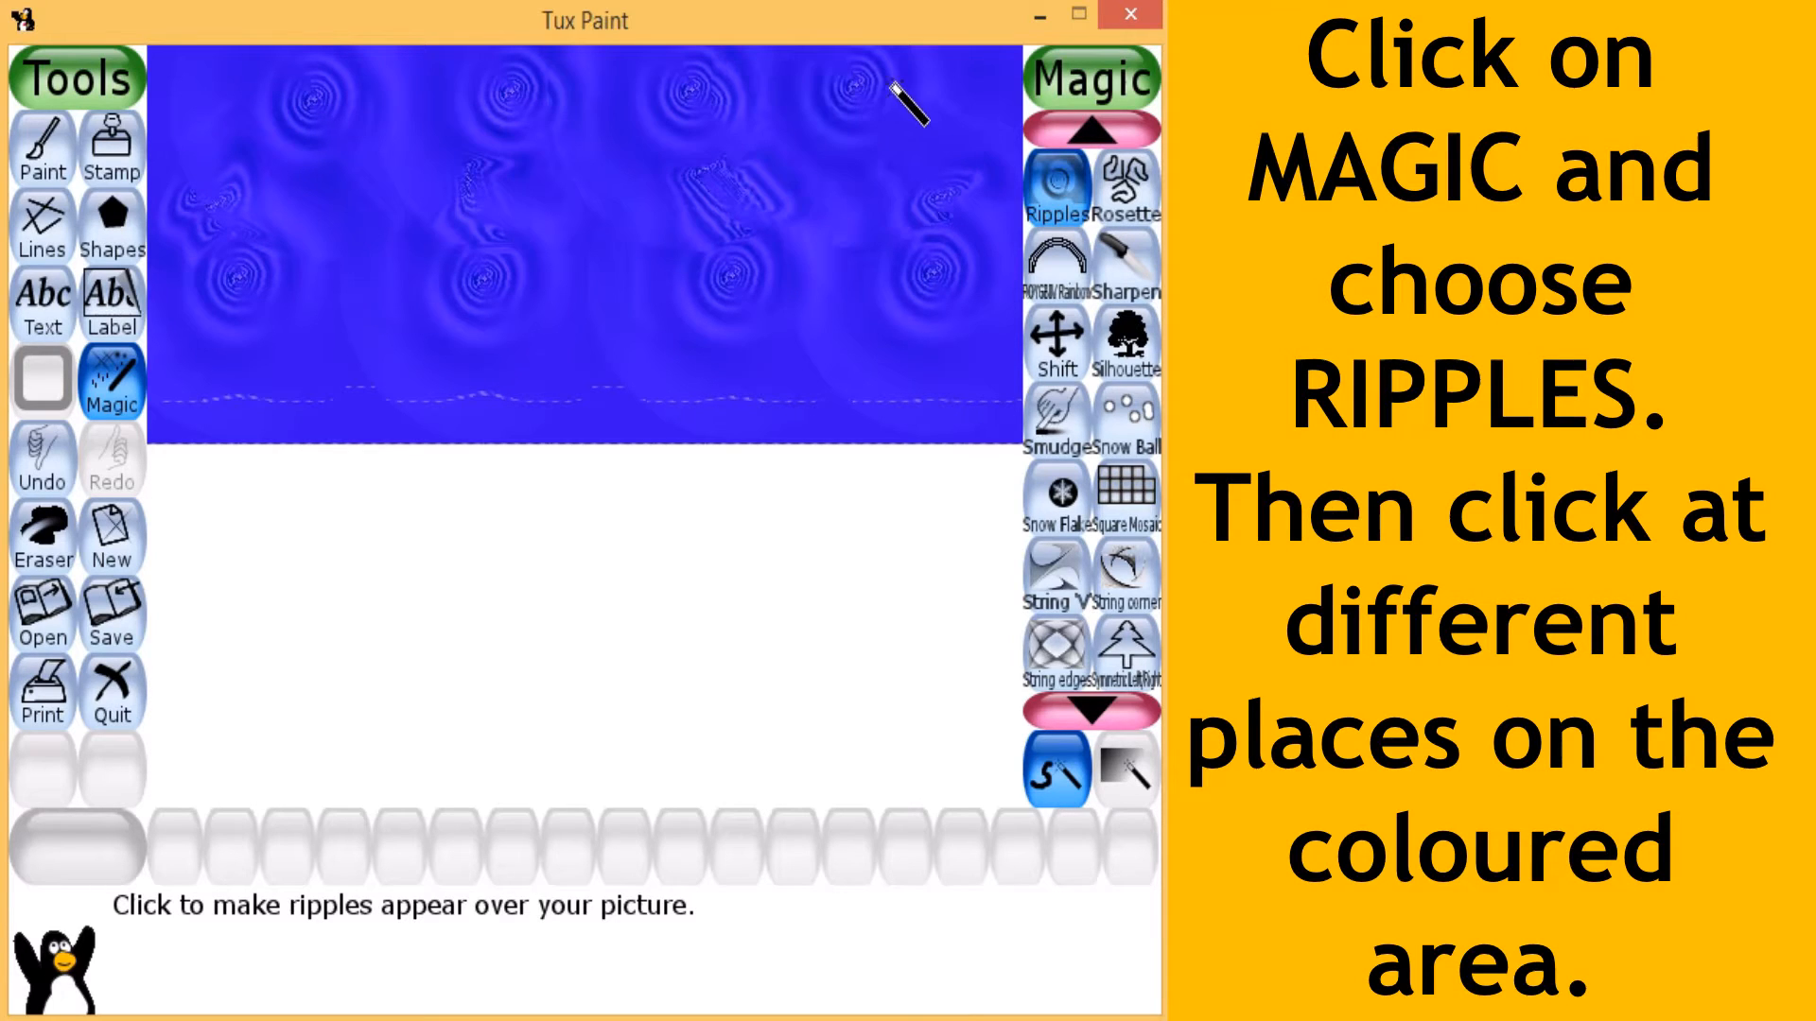
click(936, 85)
click(371, 312)
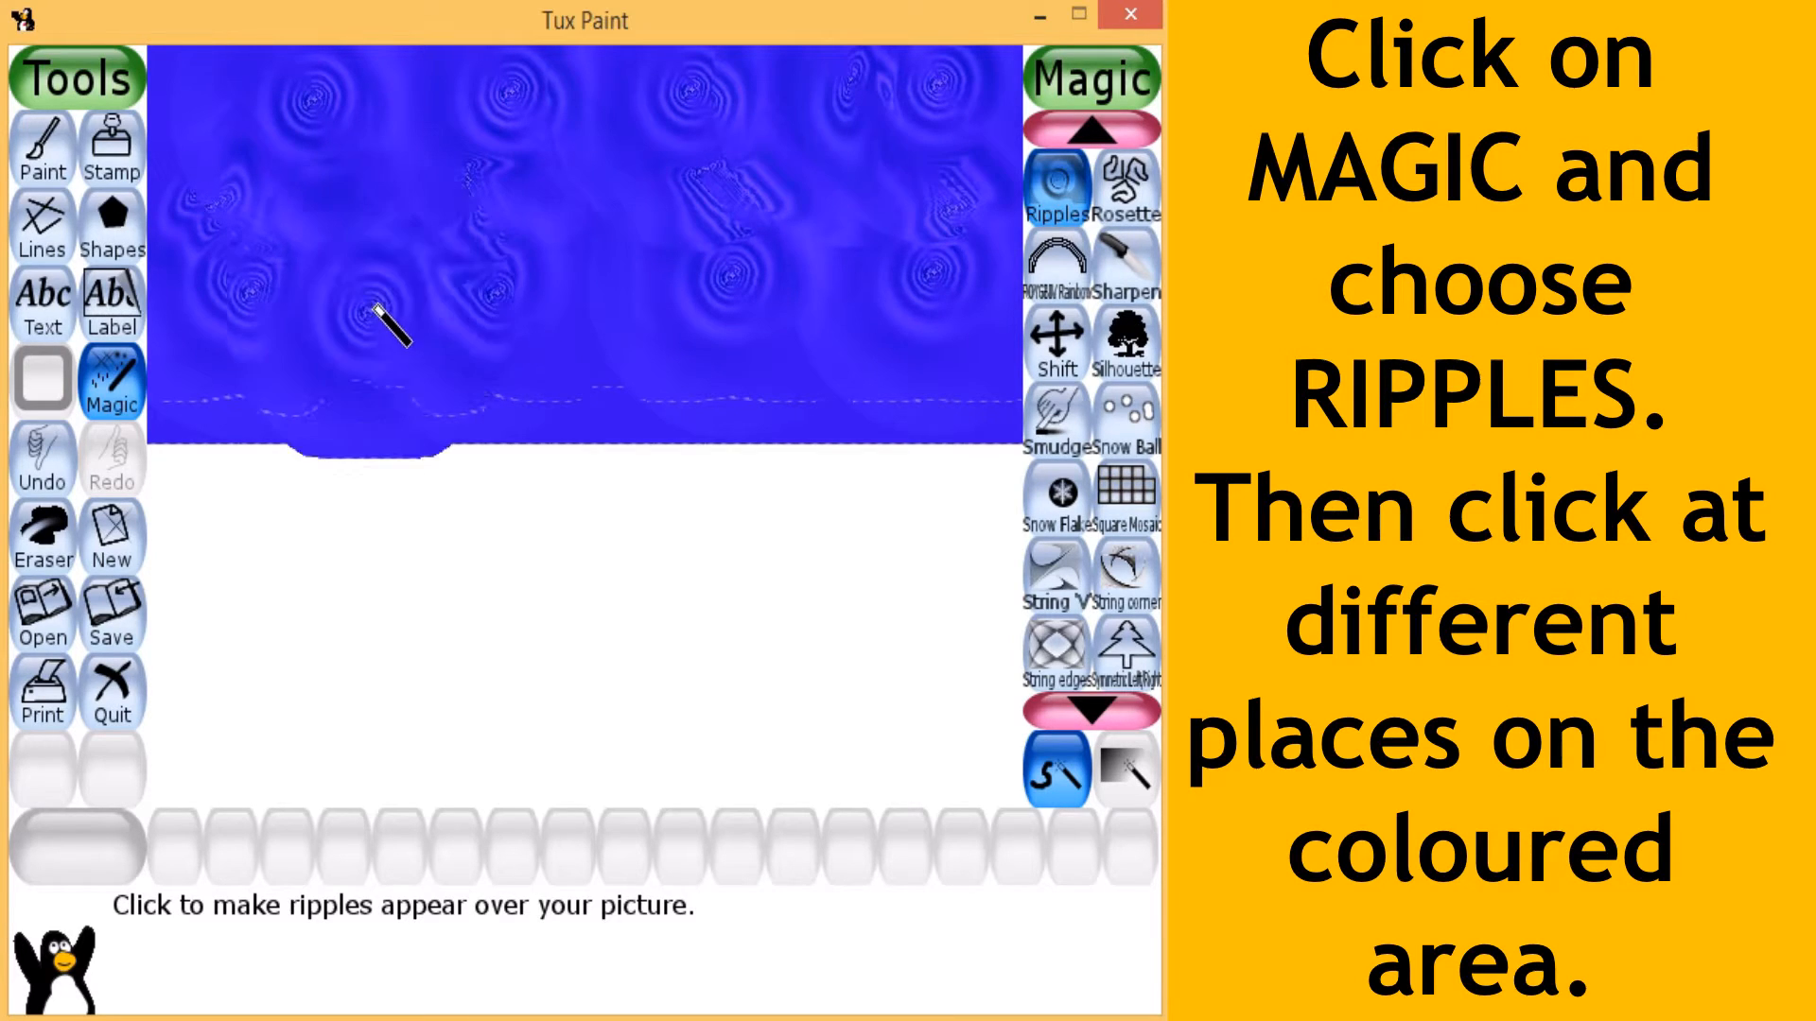
click(622, 328)
click(883, 304)
click(960, 302)
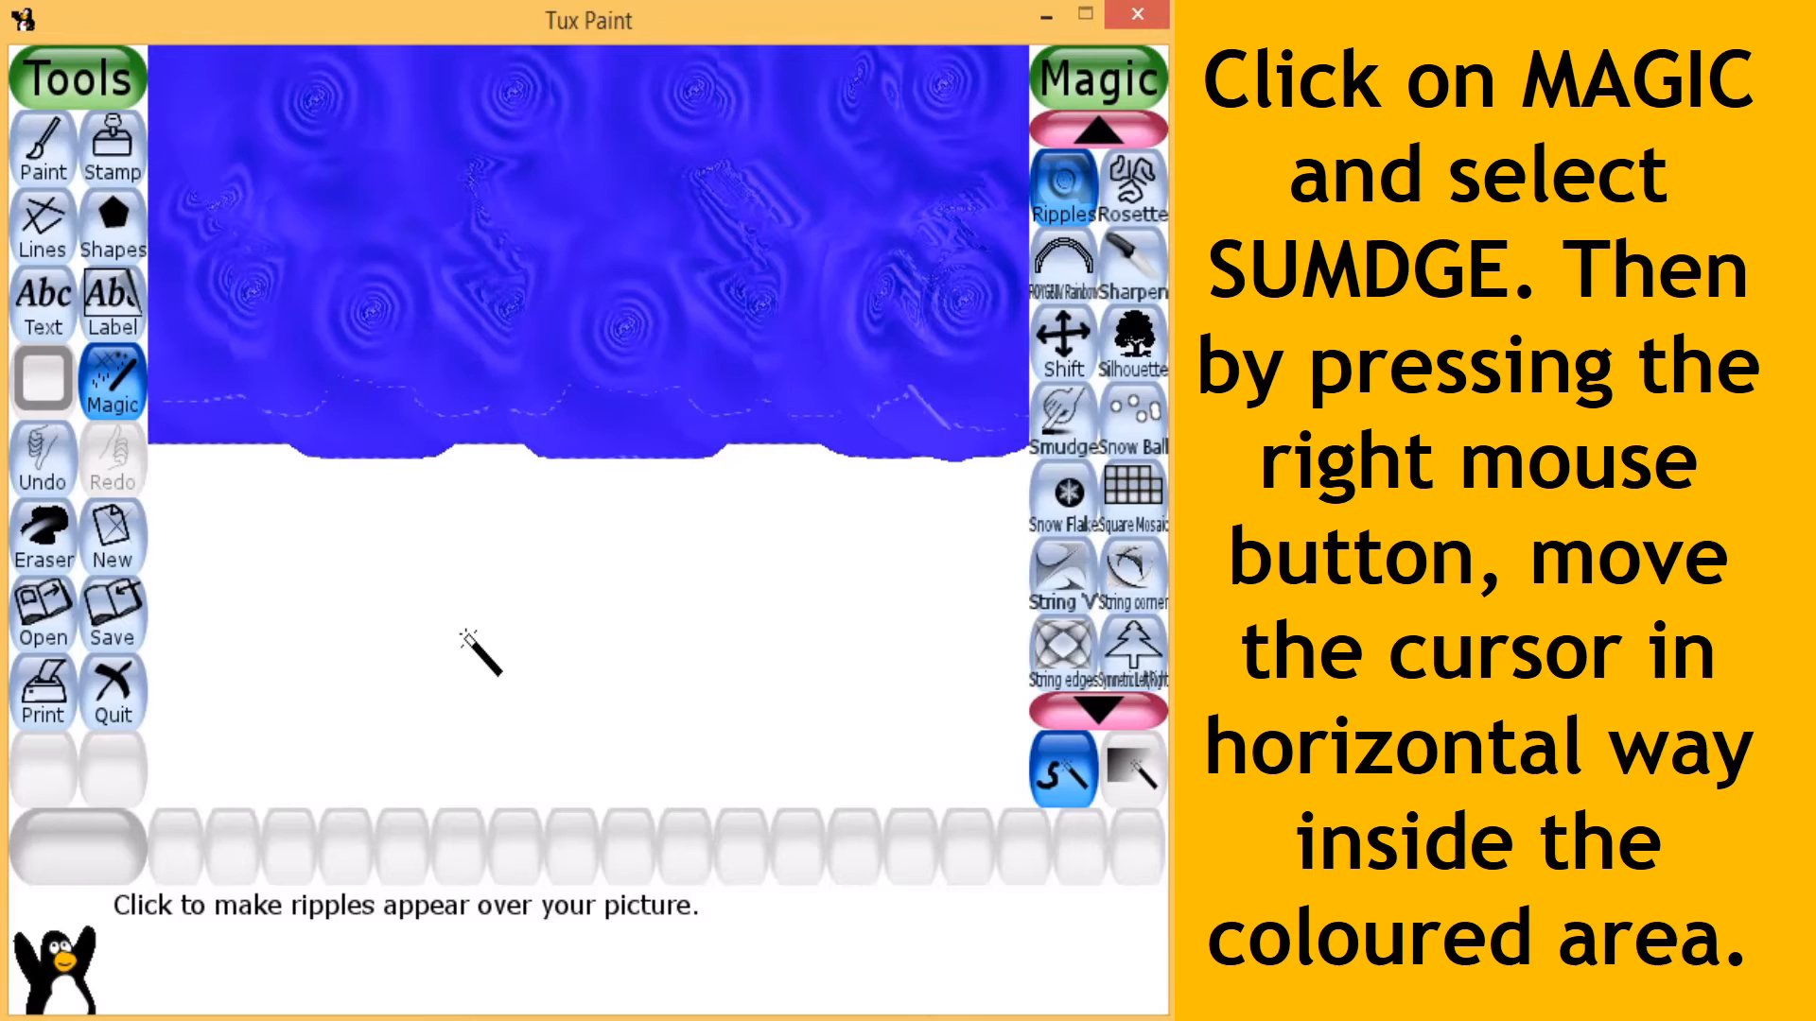
- Smudge the whole rippled blue area with horizontal strokes using the Smudge magic effect
click(133, 404)
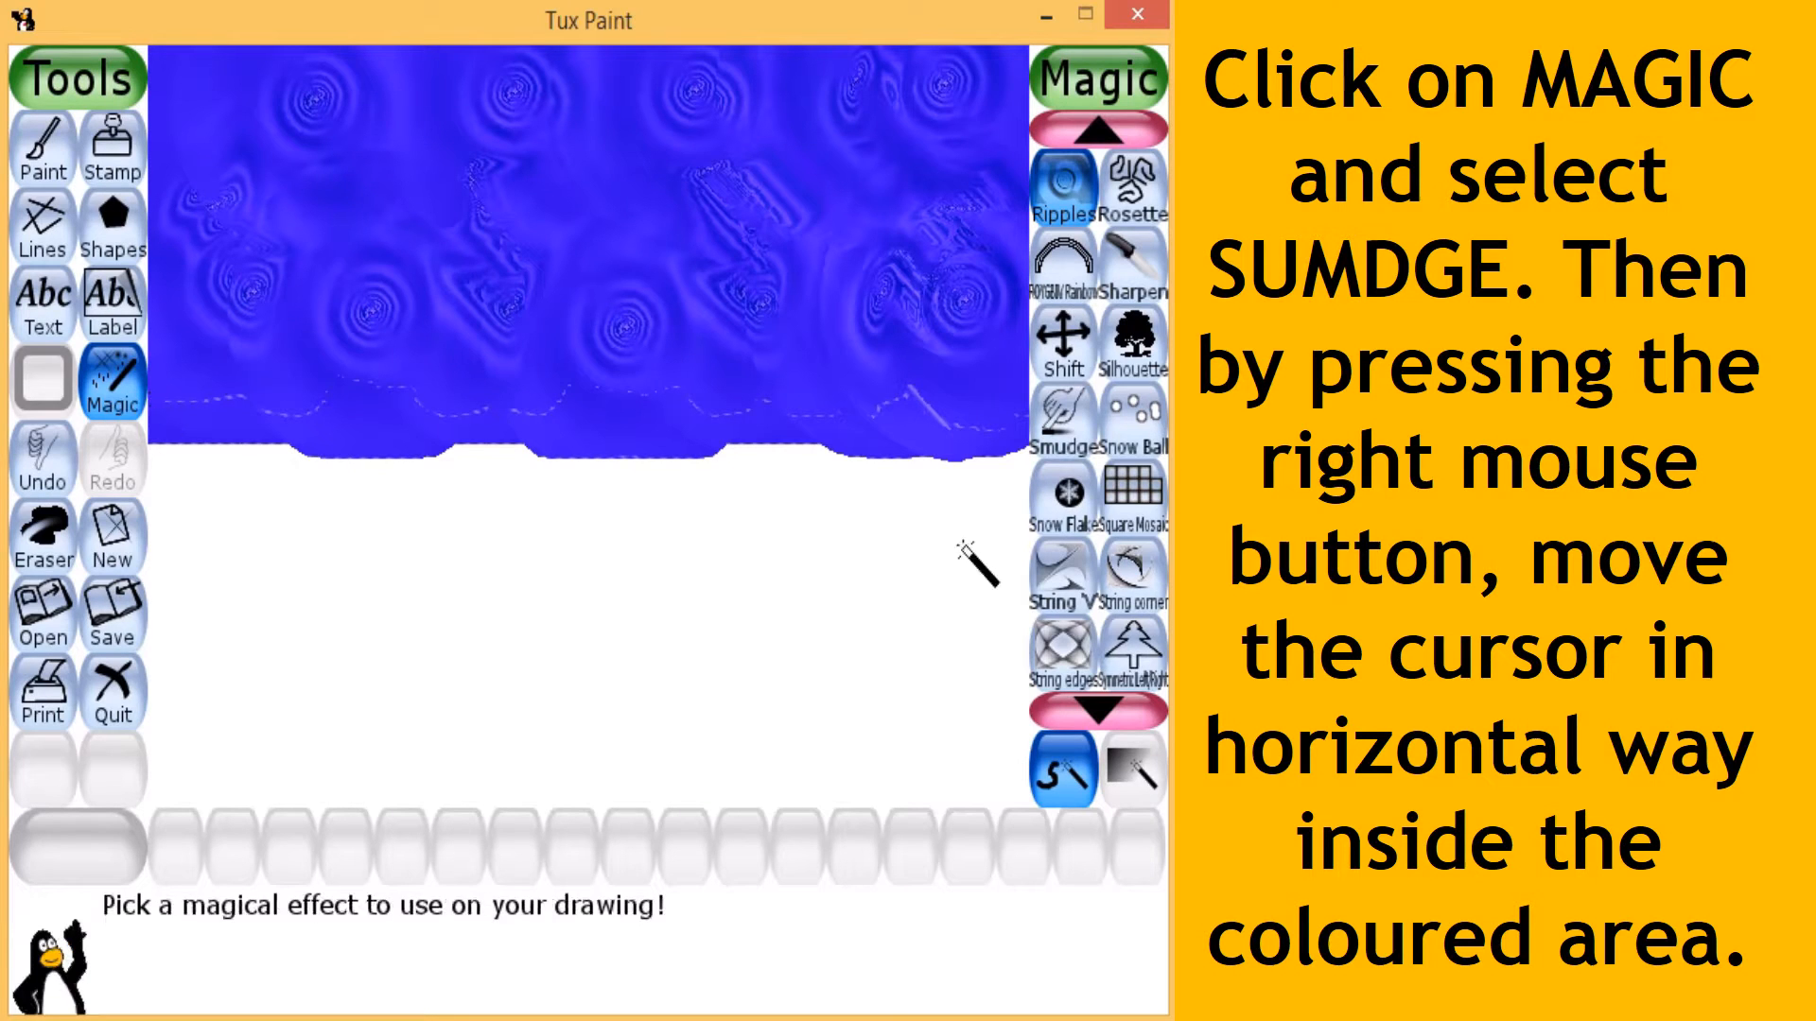
double_click(1109, 702)
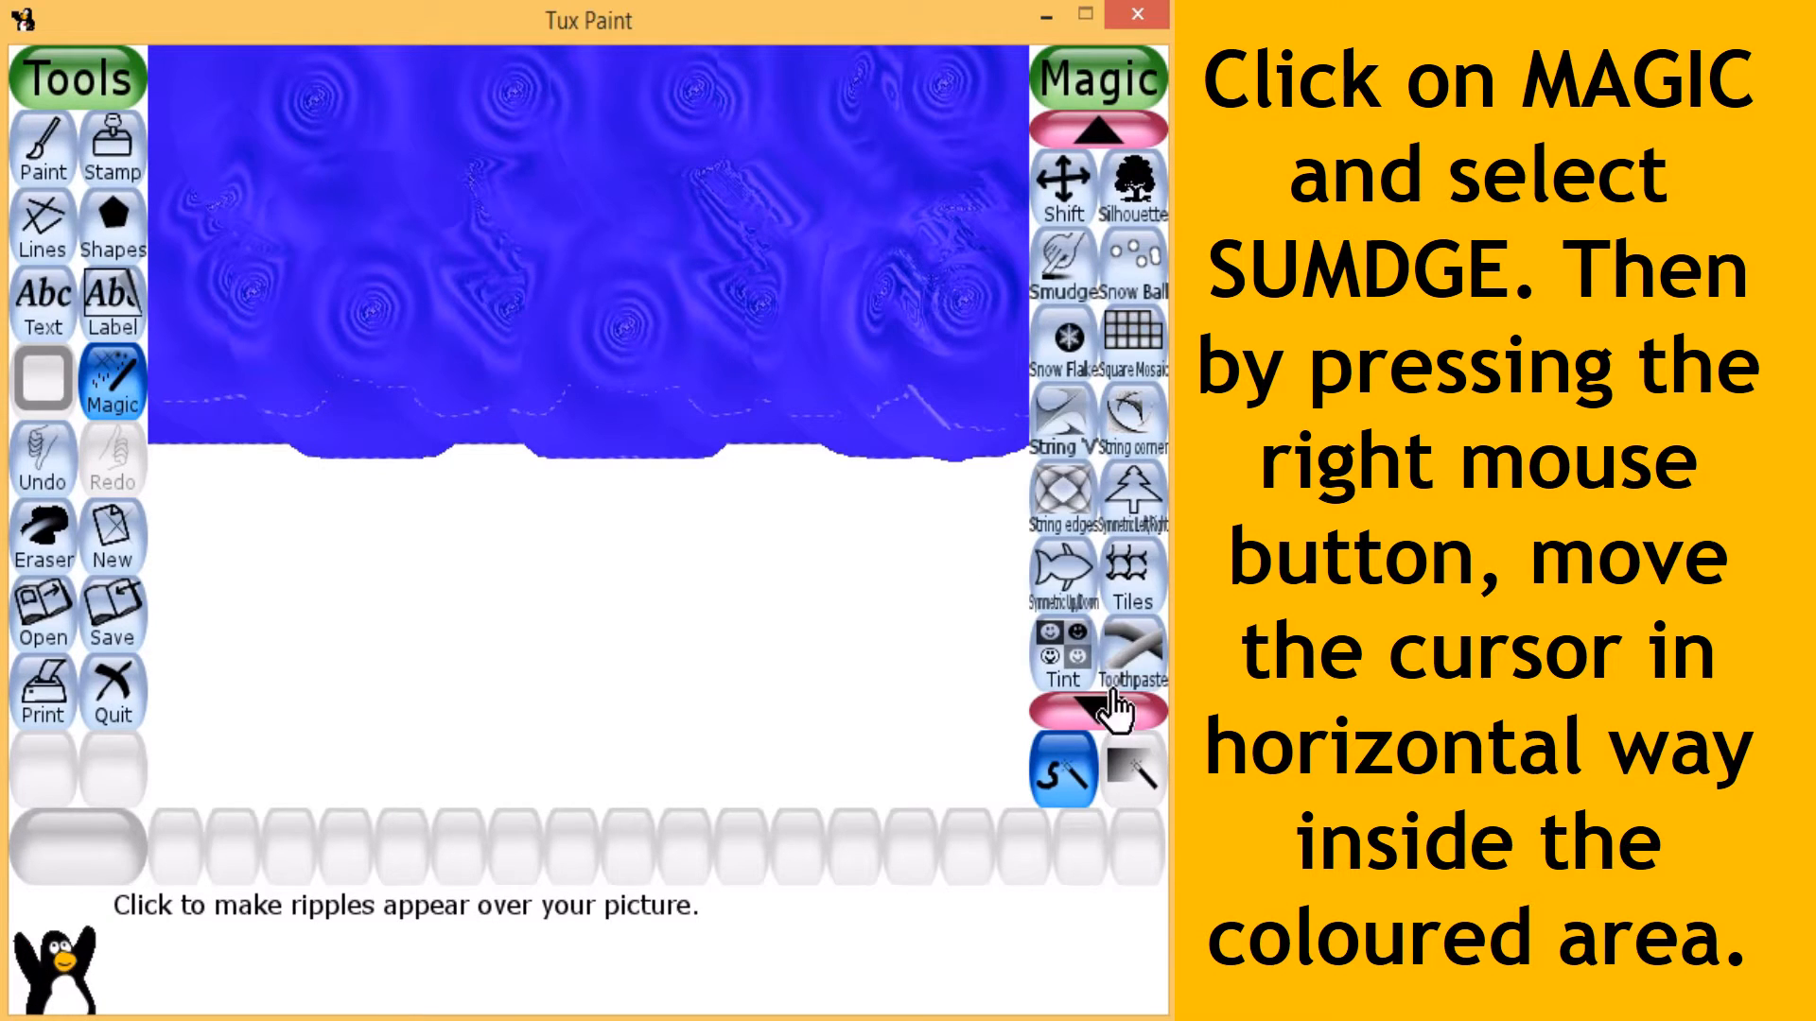
click(1071, 301)
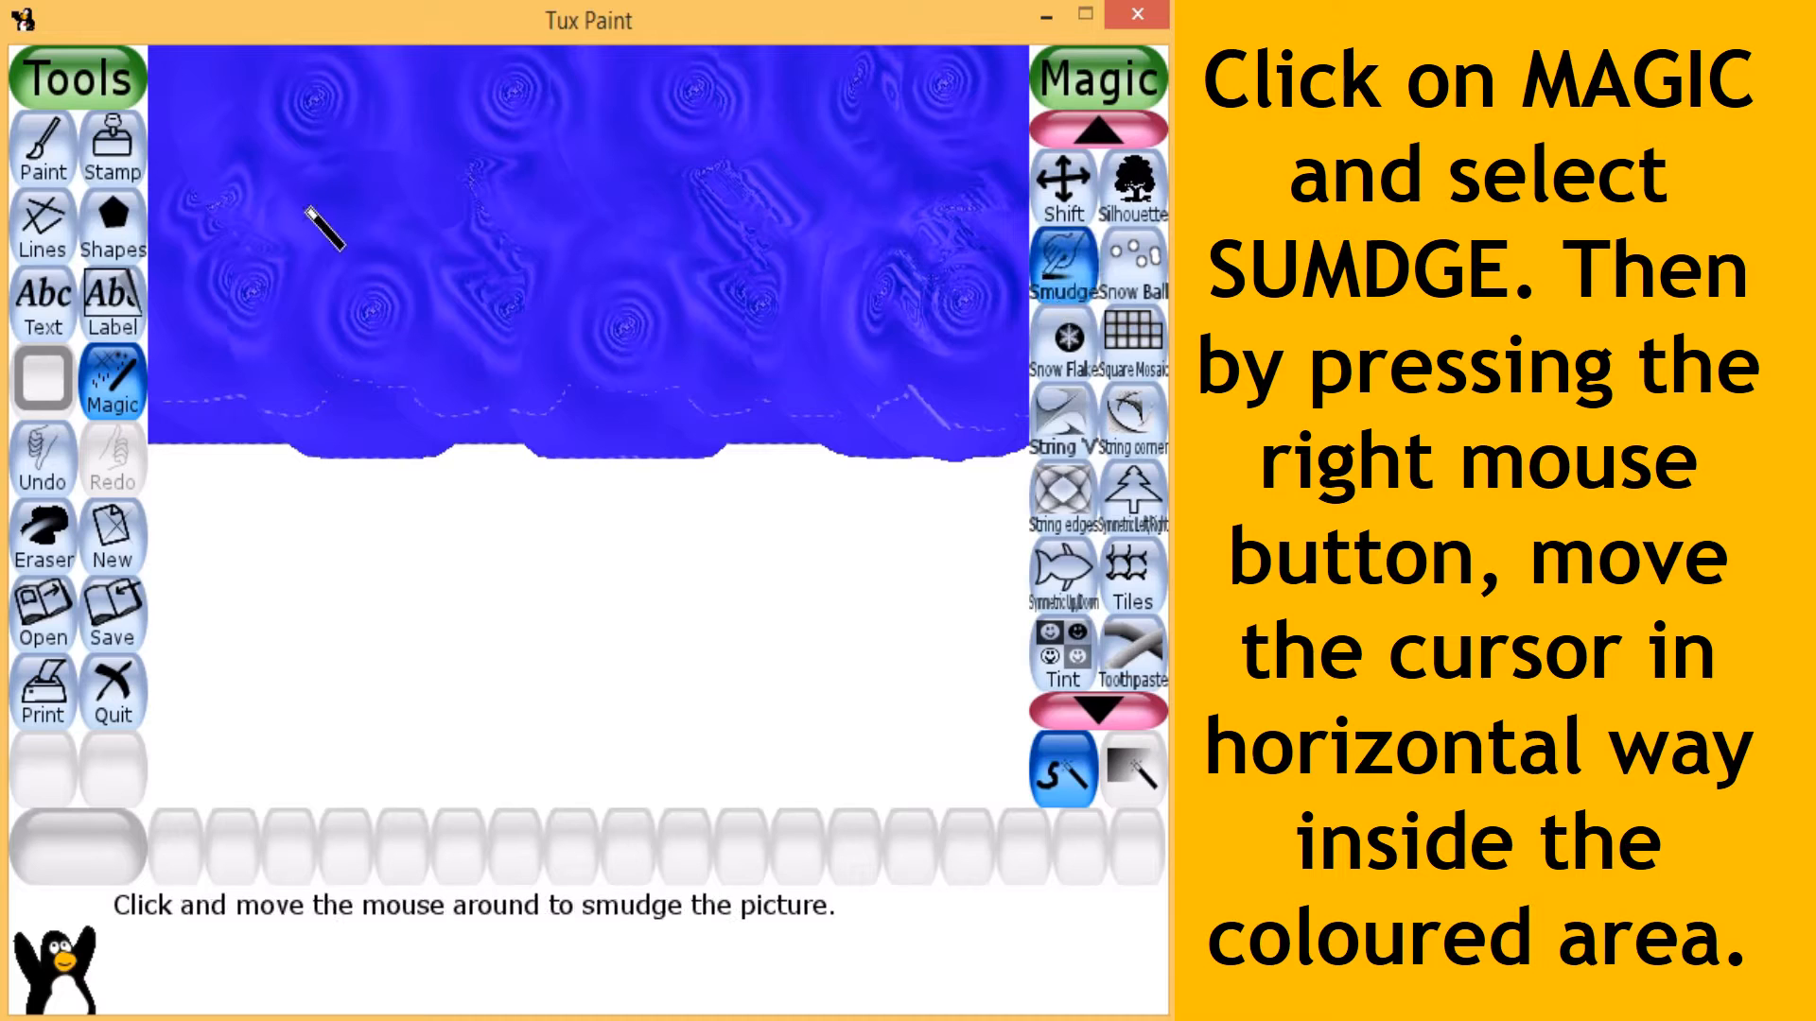
mouse_move(203, 62)
mouse_down()
mouse_move(997, 68)
mouse_move(851, 89)
mouse_move(220, 91)
mouse_move(990, 130)
mouse_move(729, 179)
mouse_move(275, 179)
mouse_move(793, 143)
mouse_move(936, 156)
mouse_move(722, 170)
mouse_move(628, 211)
mouse_move(1012, 250)
mouse_move(680, 304)
mouse_move(179, 332)
mouse_move(251, 332)
mouse_move(128, 307)
mouse_move(697, 304)
mouse_move(1058, 340)
mouse_move(713, 356)
mouse_move(178, 327)
mouse_move(737, 324)
mouse_move(932, 365)
mouse_move(170, 399)
mouse_up()
mouse_move(284, 428)
mouse_down()
mouse_move(1000, 445)
mouse_move(457, 478)
mouse_move(357, 466)
mouse_move(1096, 458)
mouse_move(413, 434)
mouse_move(984, 422)
mouse_move(186, 373)
mouse_move(946, 378)
mouse_move(111, 396)
mouse_move(950, 388)
mouse_move(904, 361)
mouse_move(701, 356)
mouse_move(332, 293)
mouse_move(936, 268)
mouse_move(506, 271)
mouse_up()
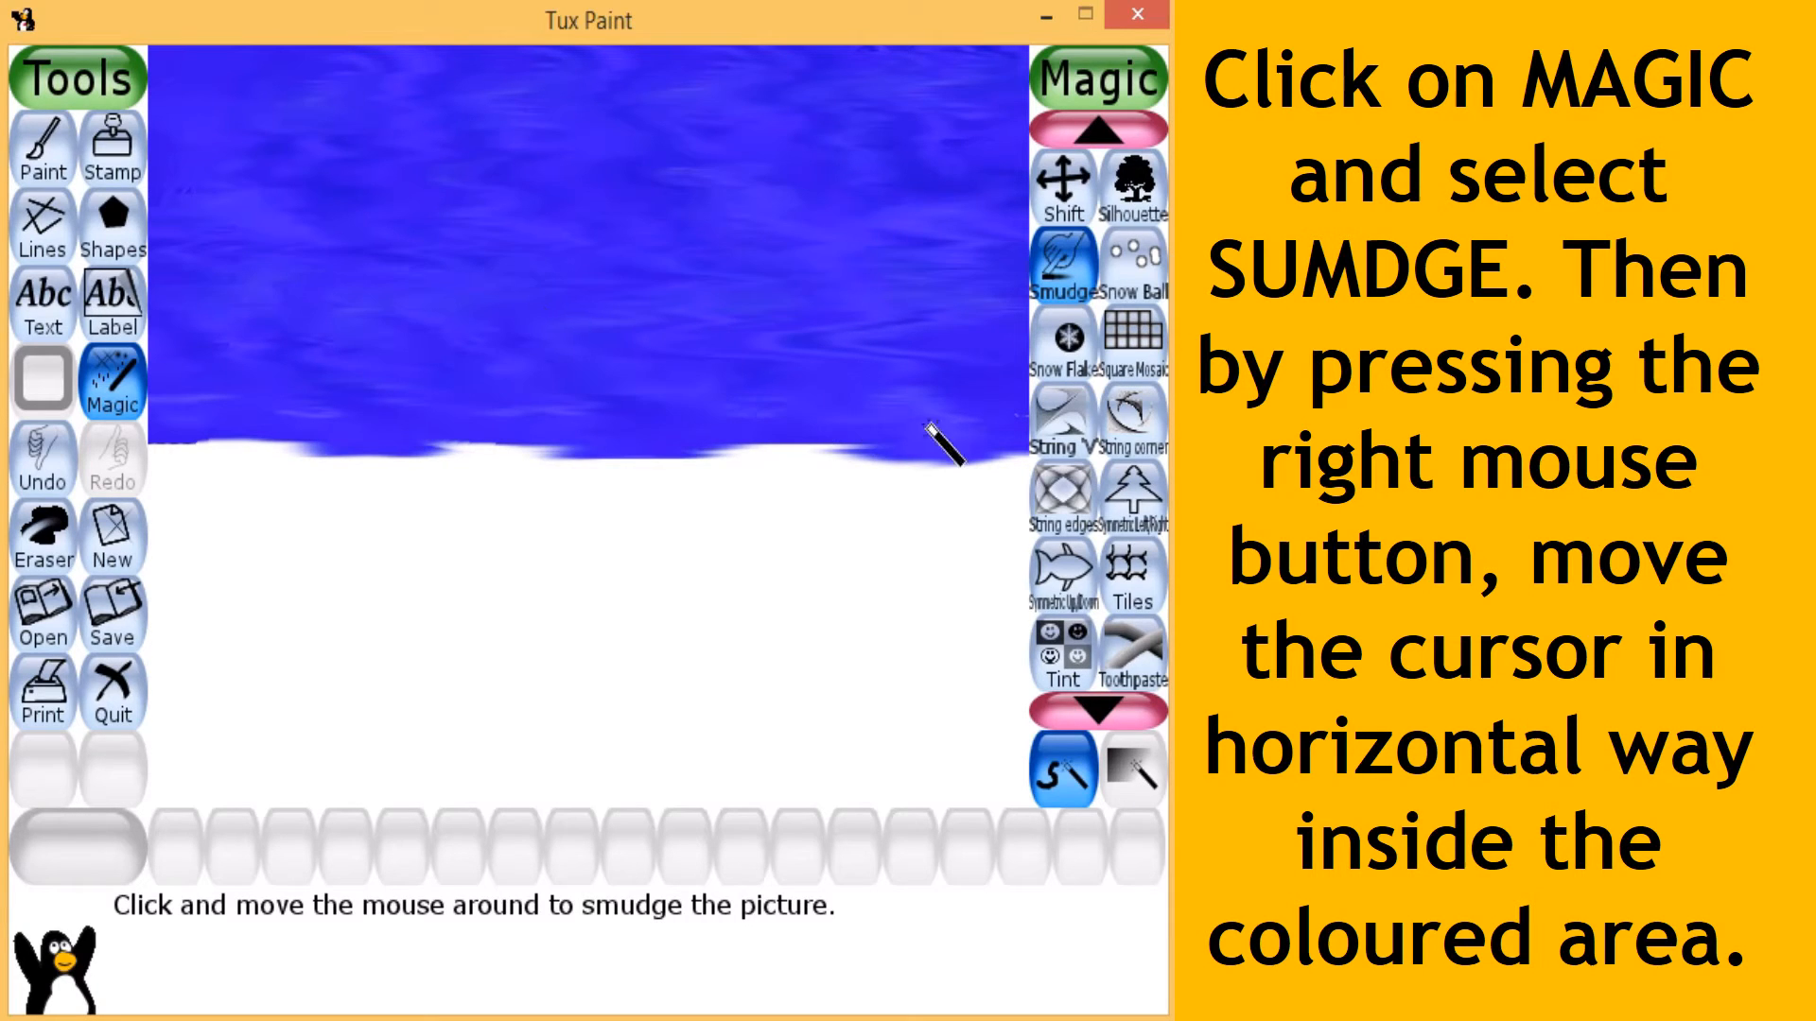
mouse_move(940, 417)
mouse_down()
mouse_move(263, 417)
mouse_move(304, 467)
mouse_move(806, 452)
mouse_move(45, 288)
mouse_move(1147, 183)
mouse_move(529, 100)
mouse_move(861, 113)
mouse_up()
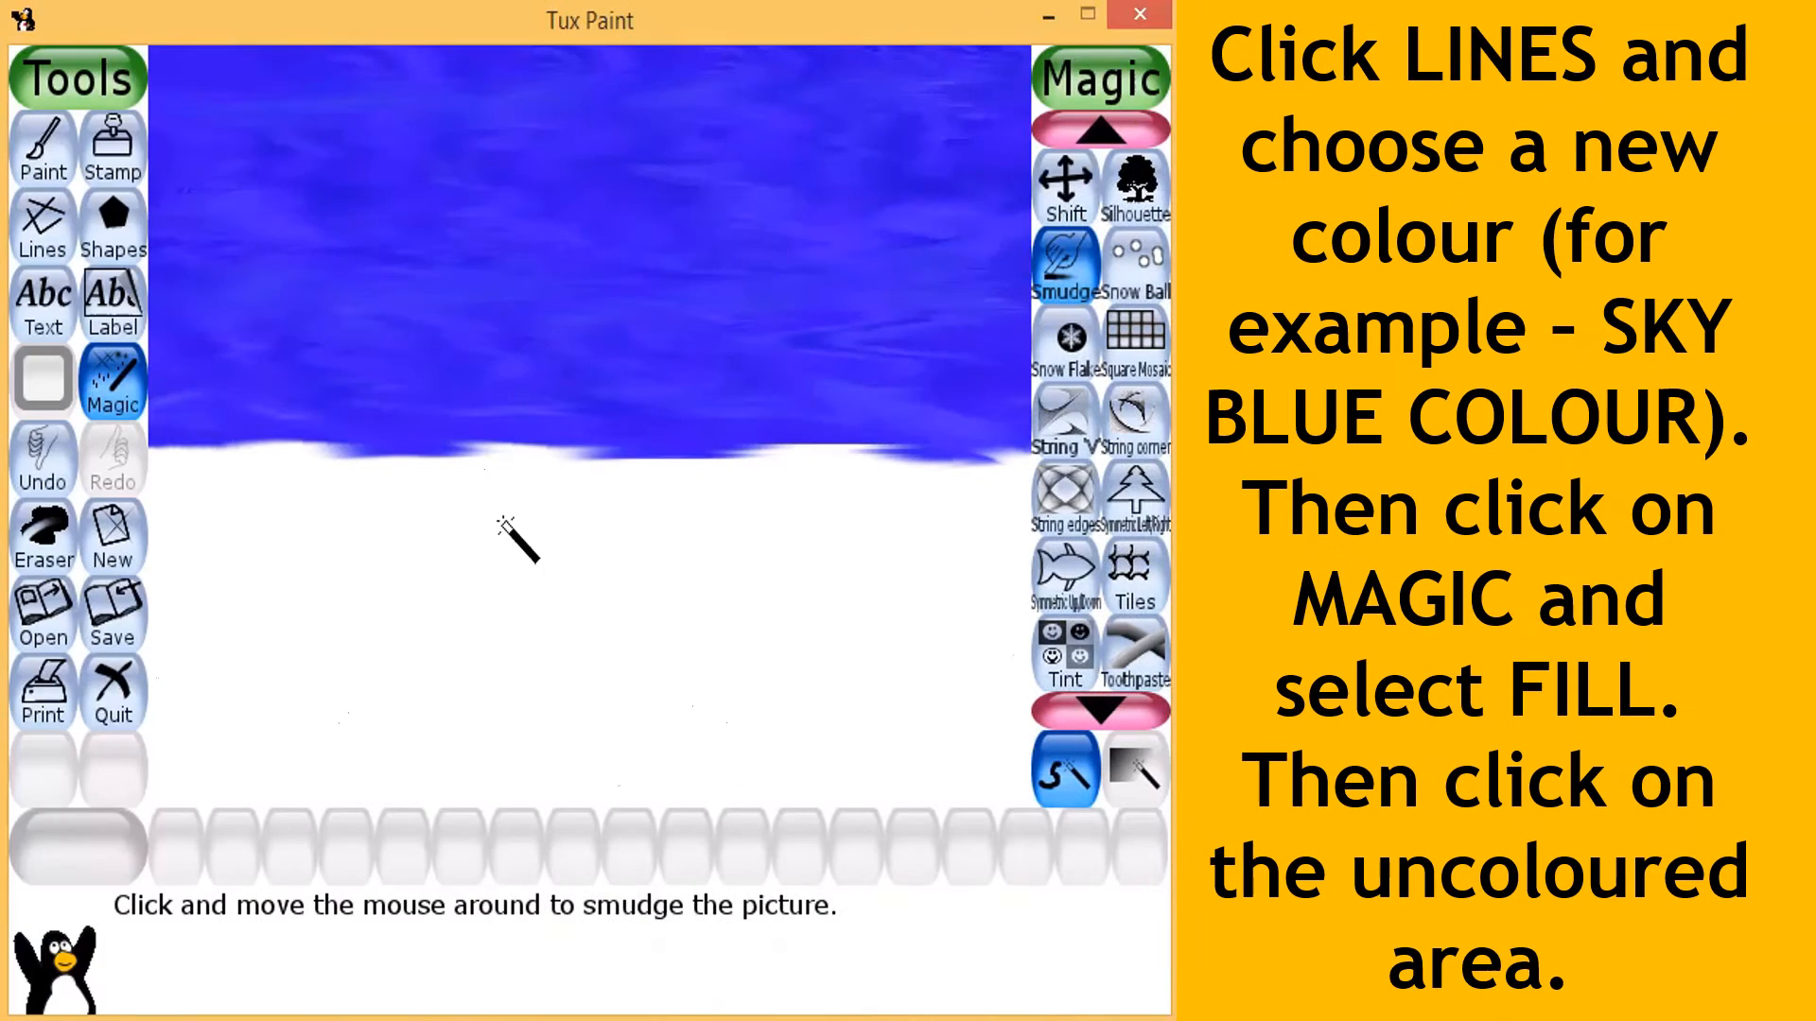
- Choose the Lines tool and pick a custom sky blue colour for it
click(42, 260)
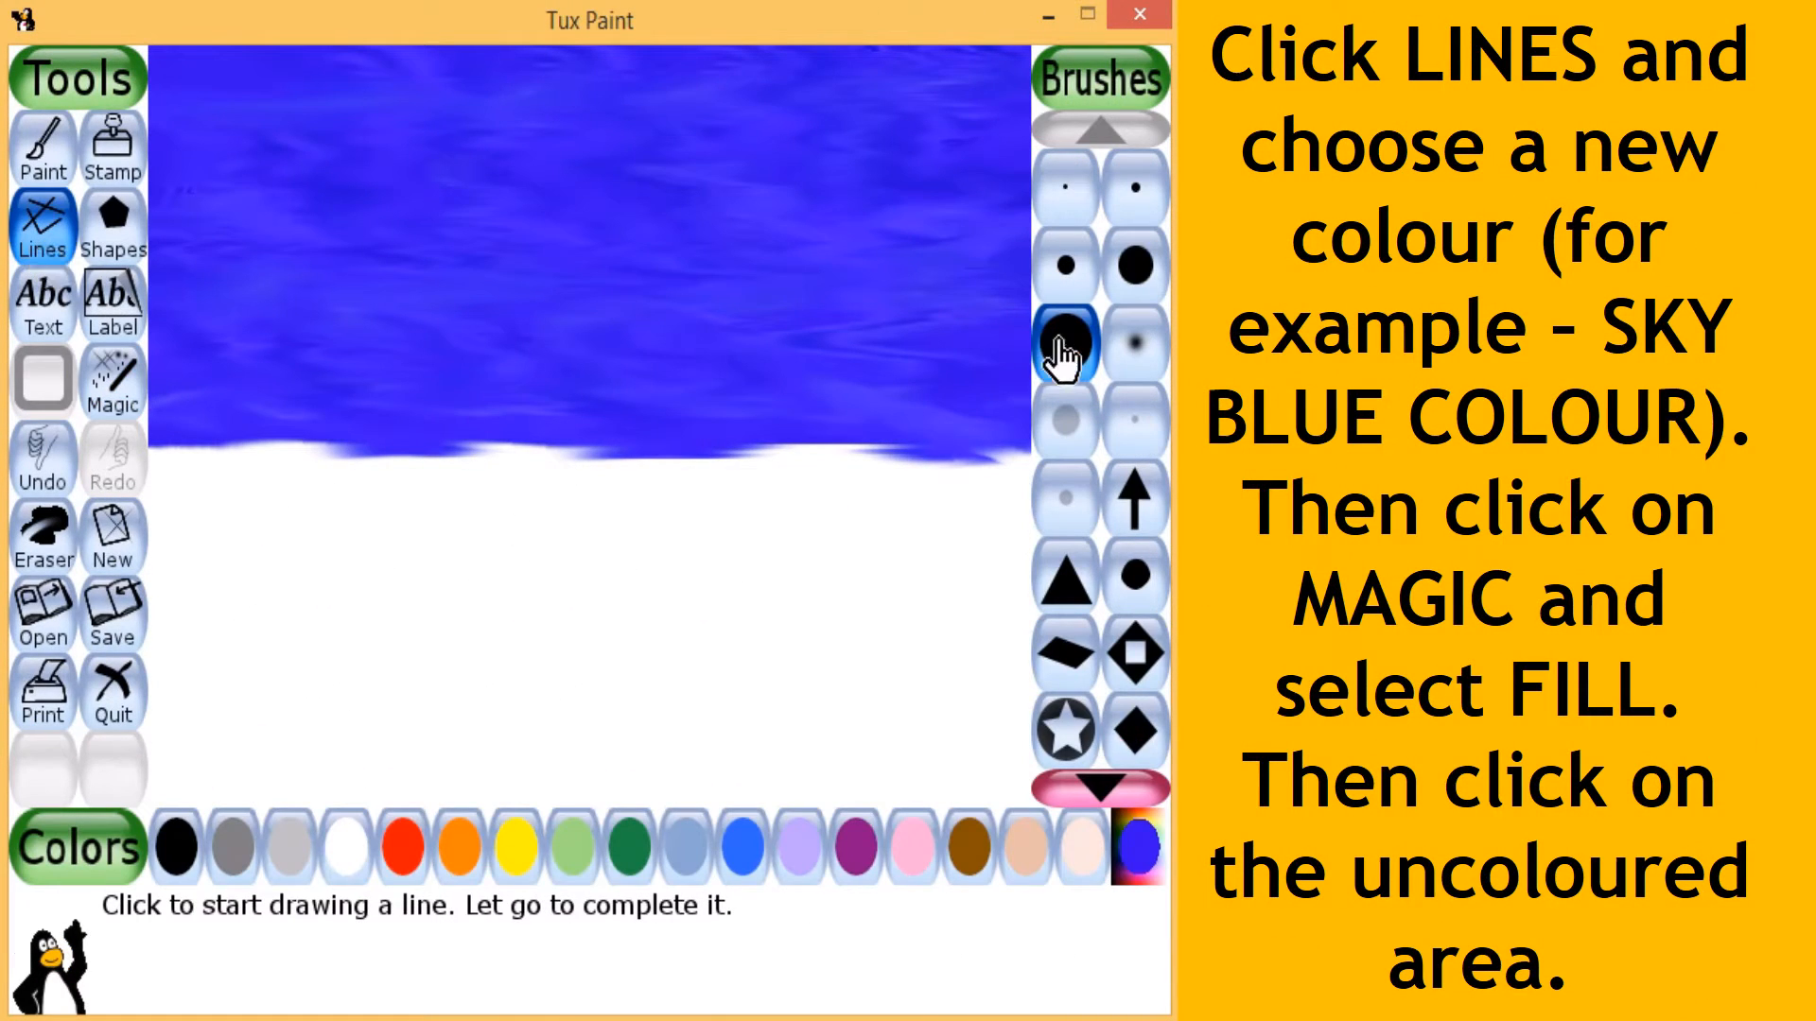
click(1133, 840)
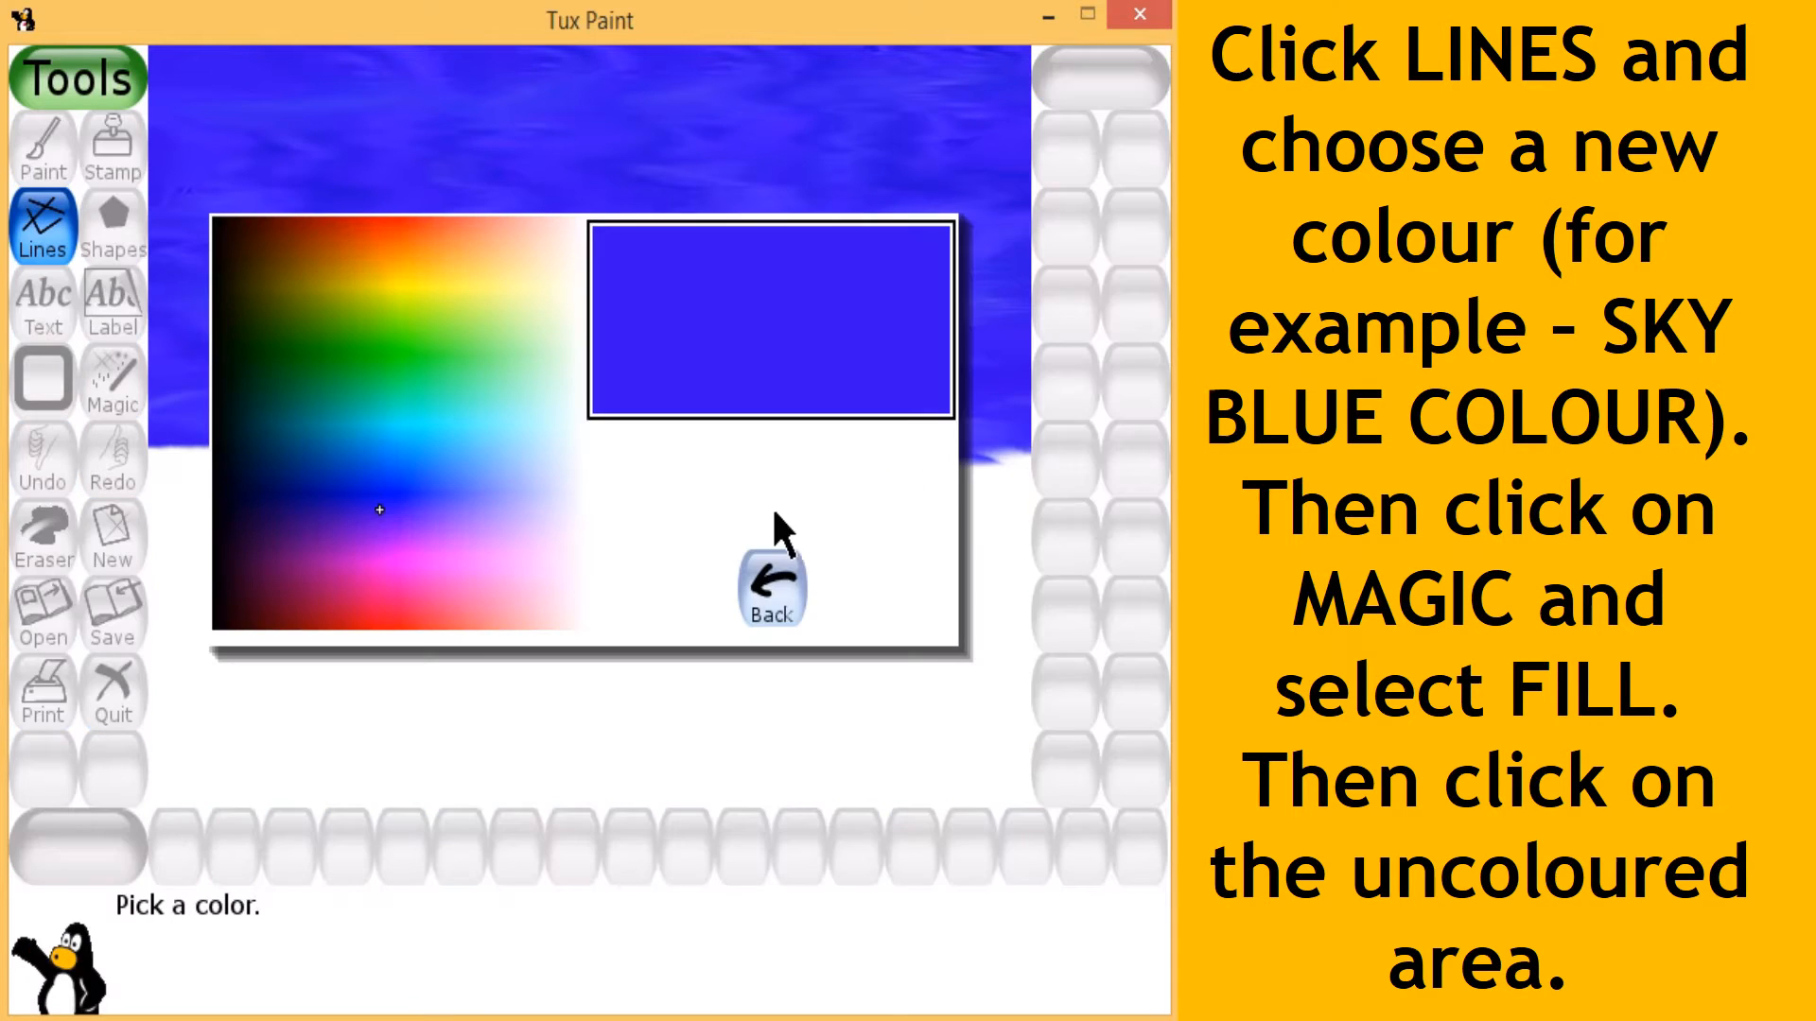
click(484, 457)
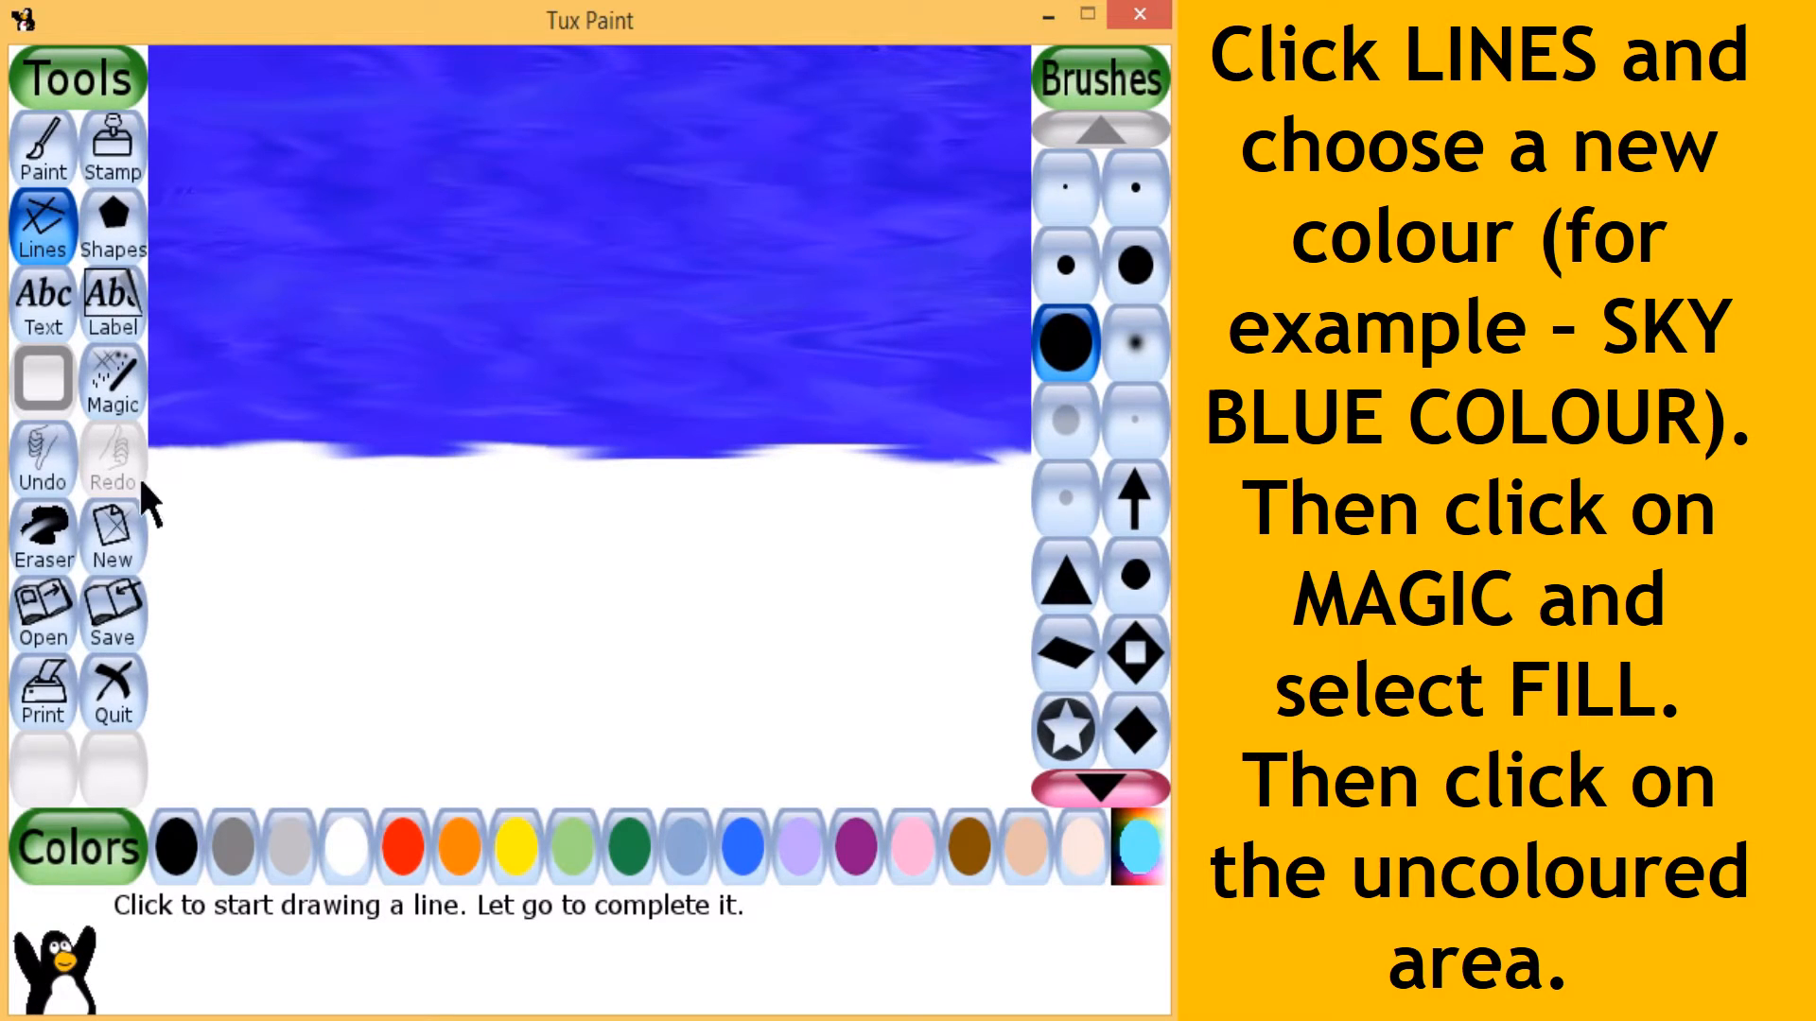
- Fill the white area below the dark blue with sky blue using the Fill magic effect
click(110, 388)
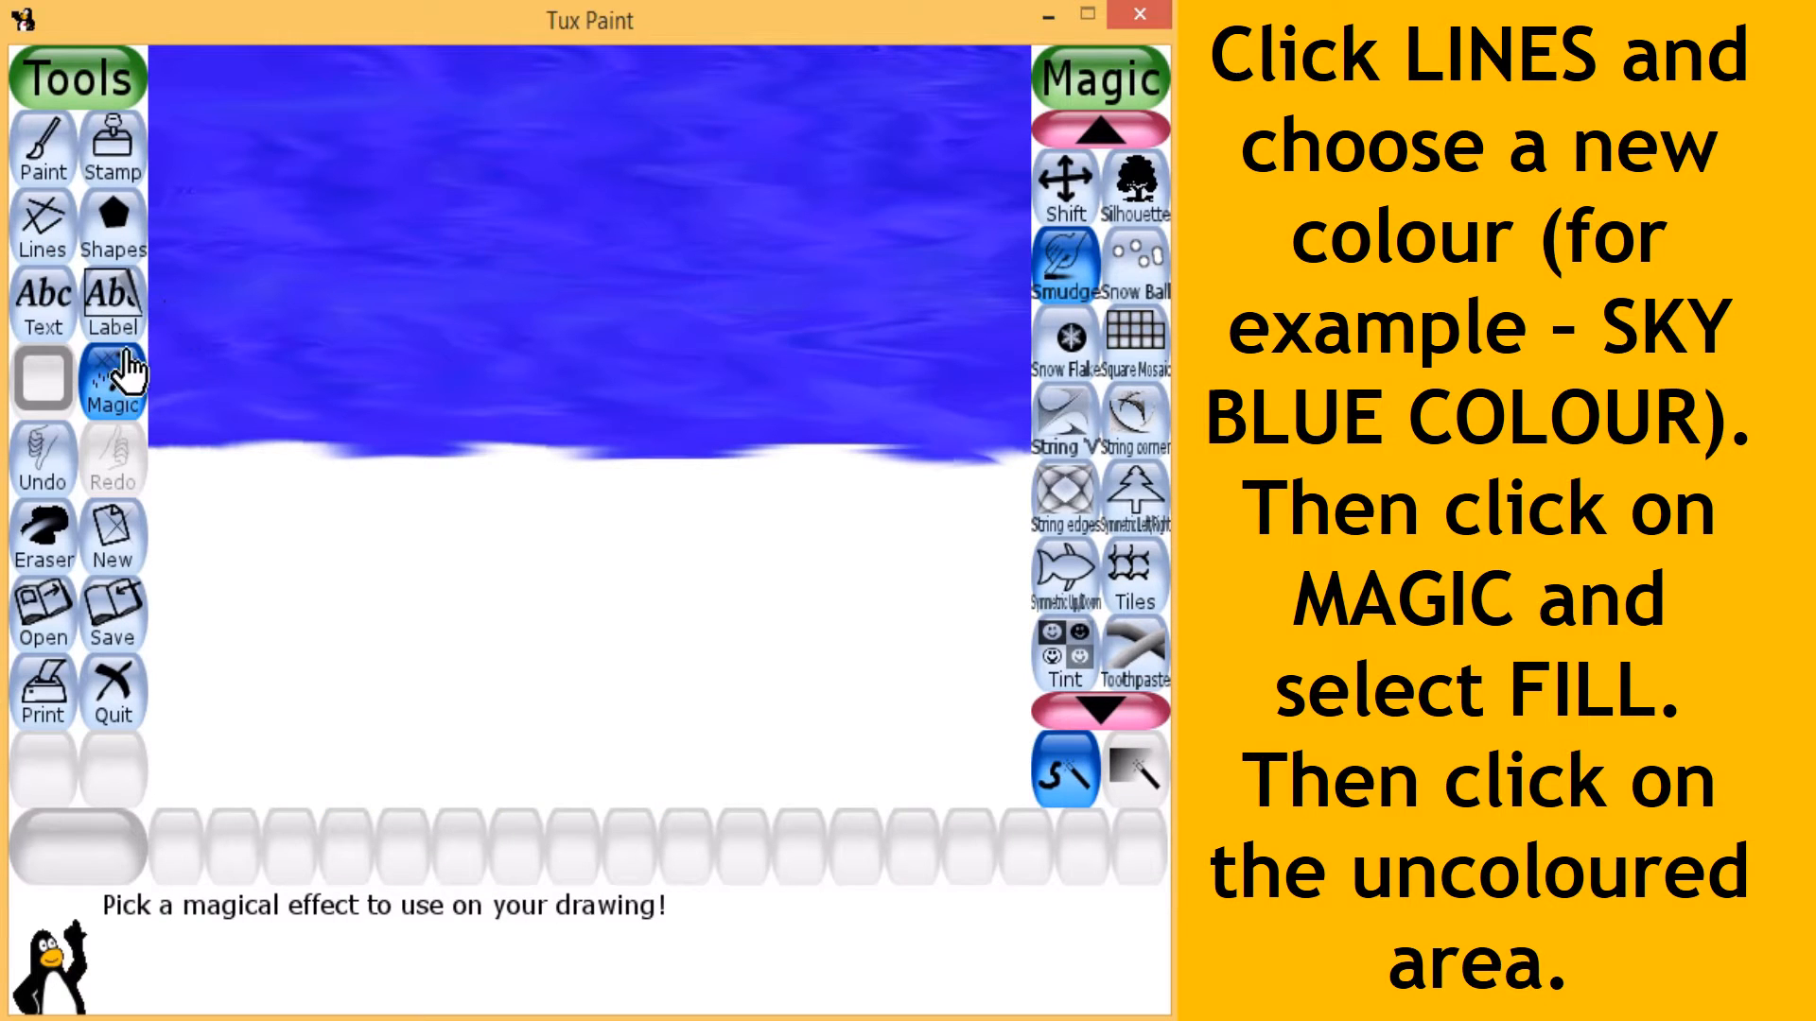
click(1099, 128)
click(1098, 127)
click(1099, 128)
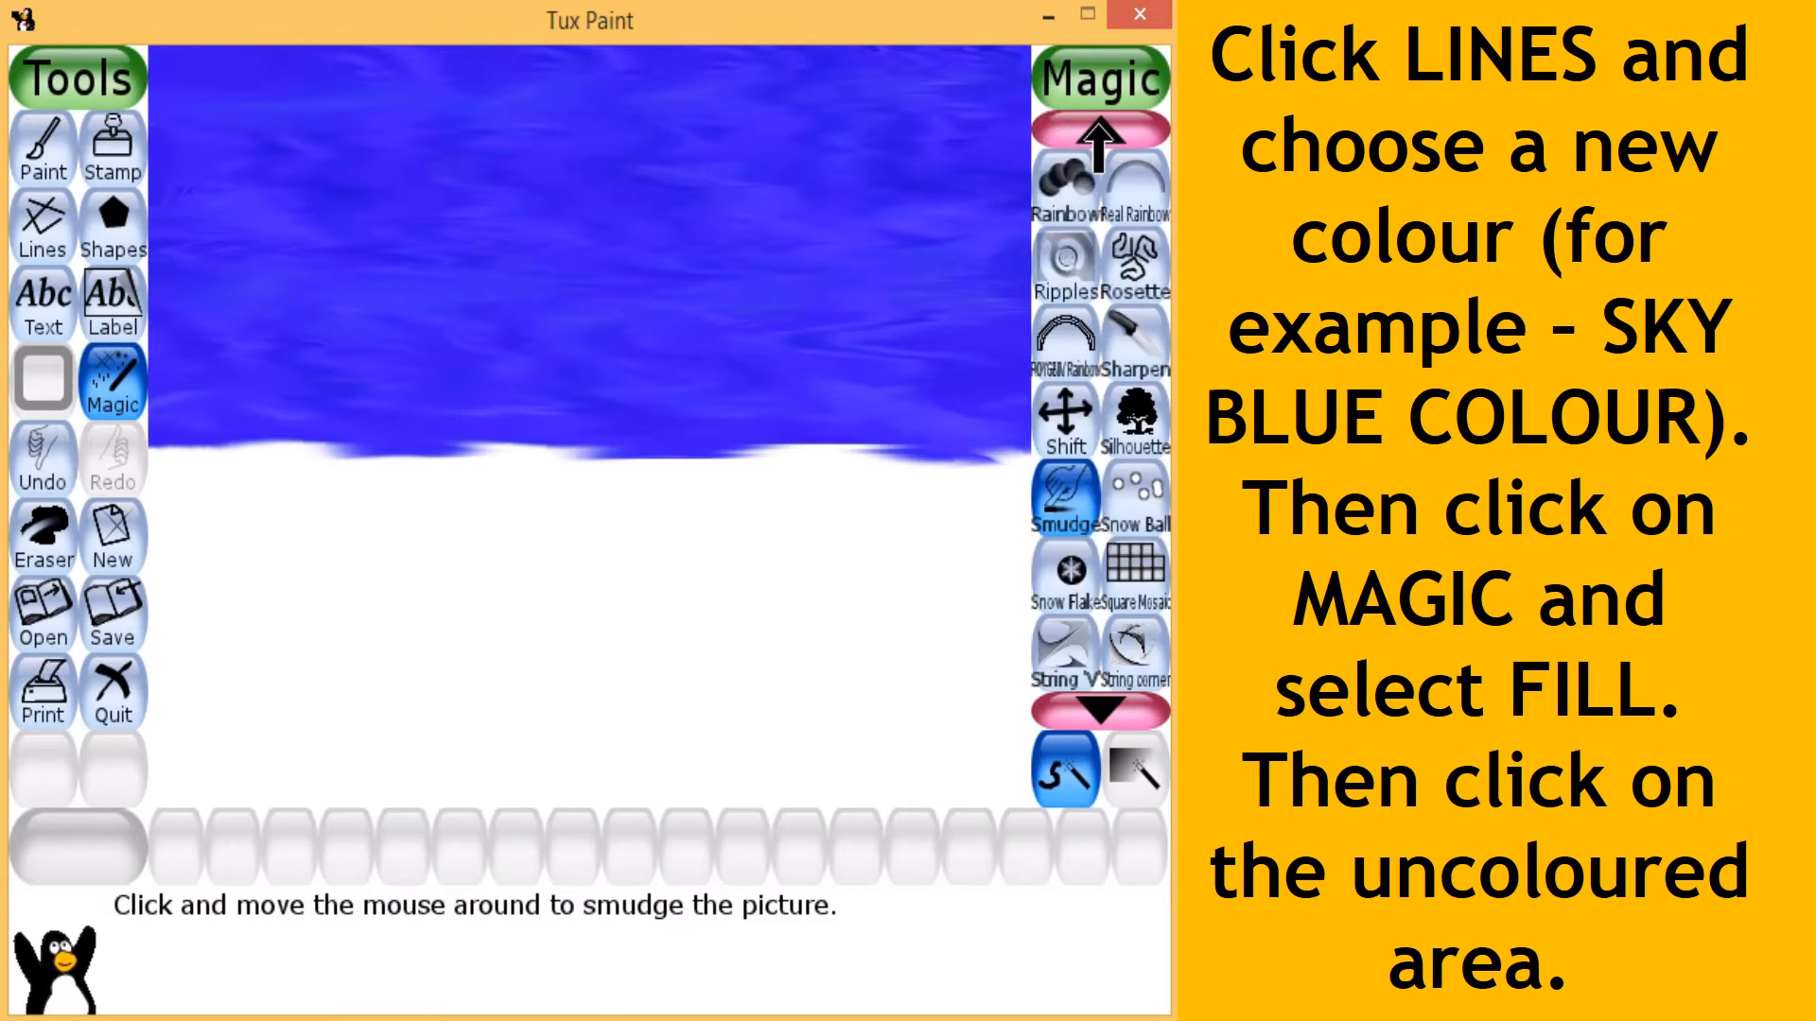
click(1099, 128)
double_click(1098, 128)
click(1098, 128)
click(1099, 128)
click(1099, 127)
click(1098, 127)
click(1099, 127)
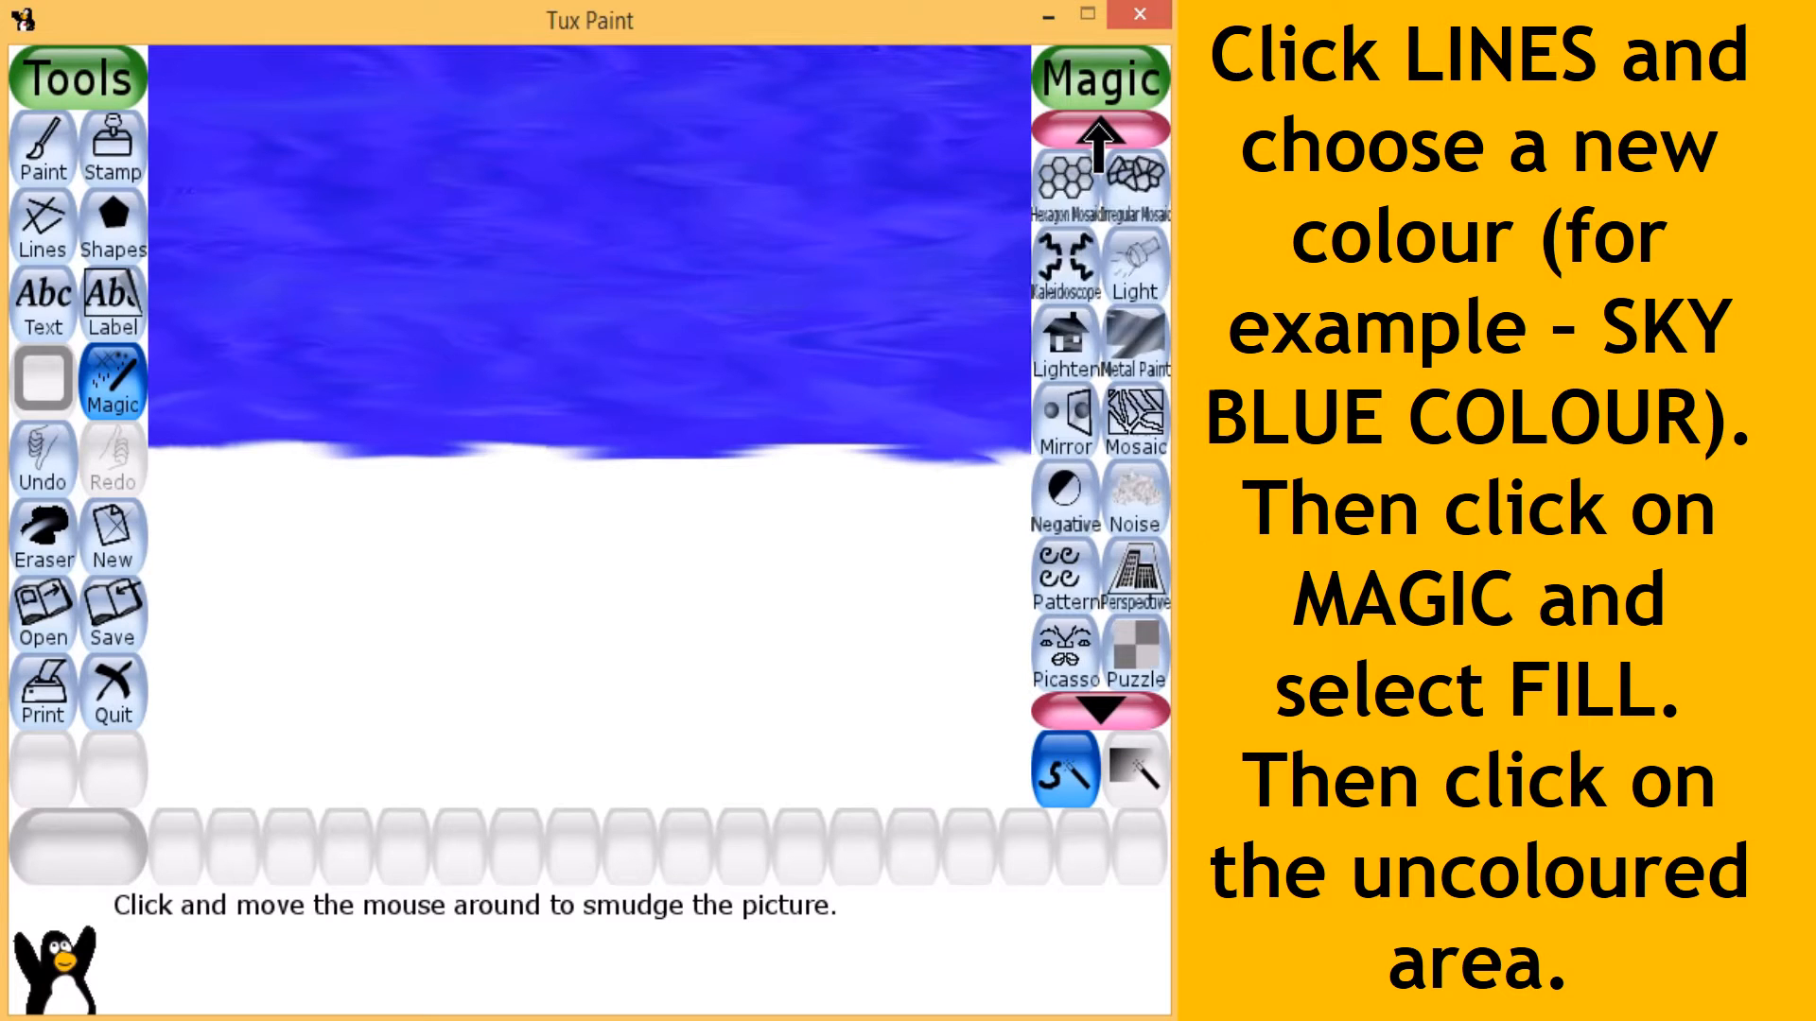
click(1098, 128)
click(1099, 128)
click(1099, 128)
click(1099, 128)
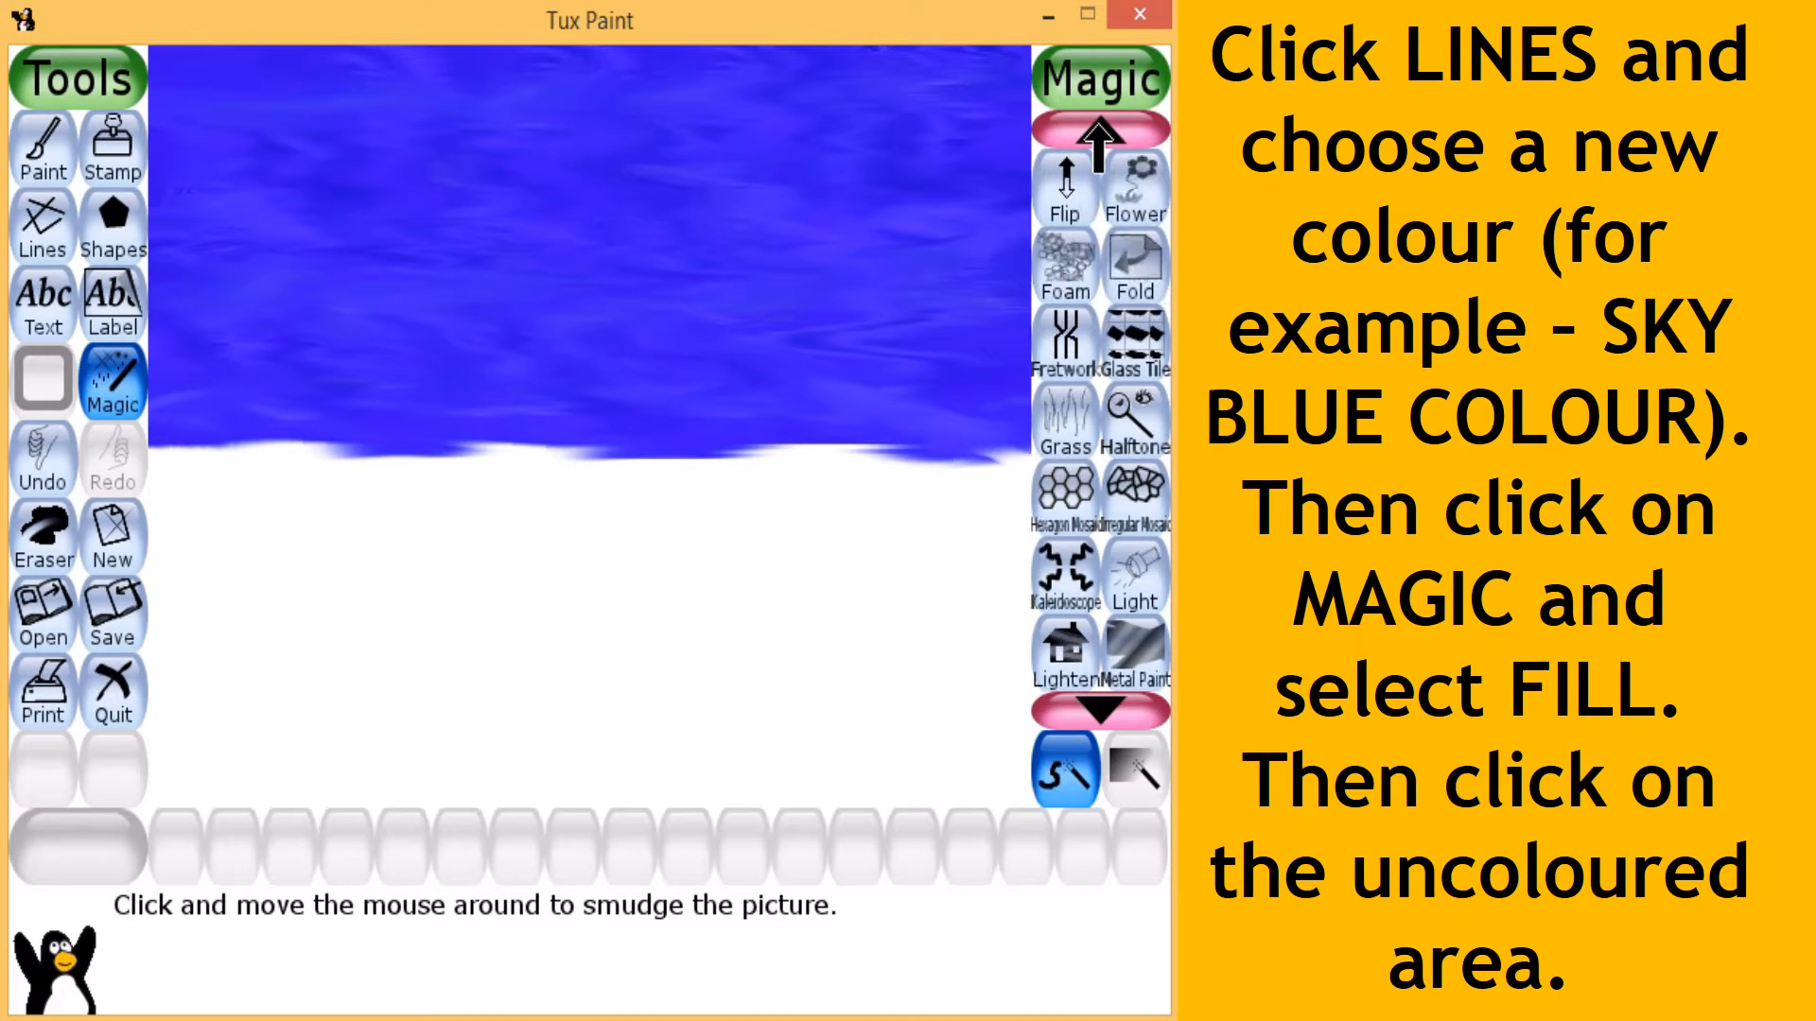
click(1099, 128)
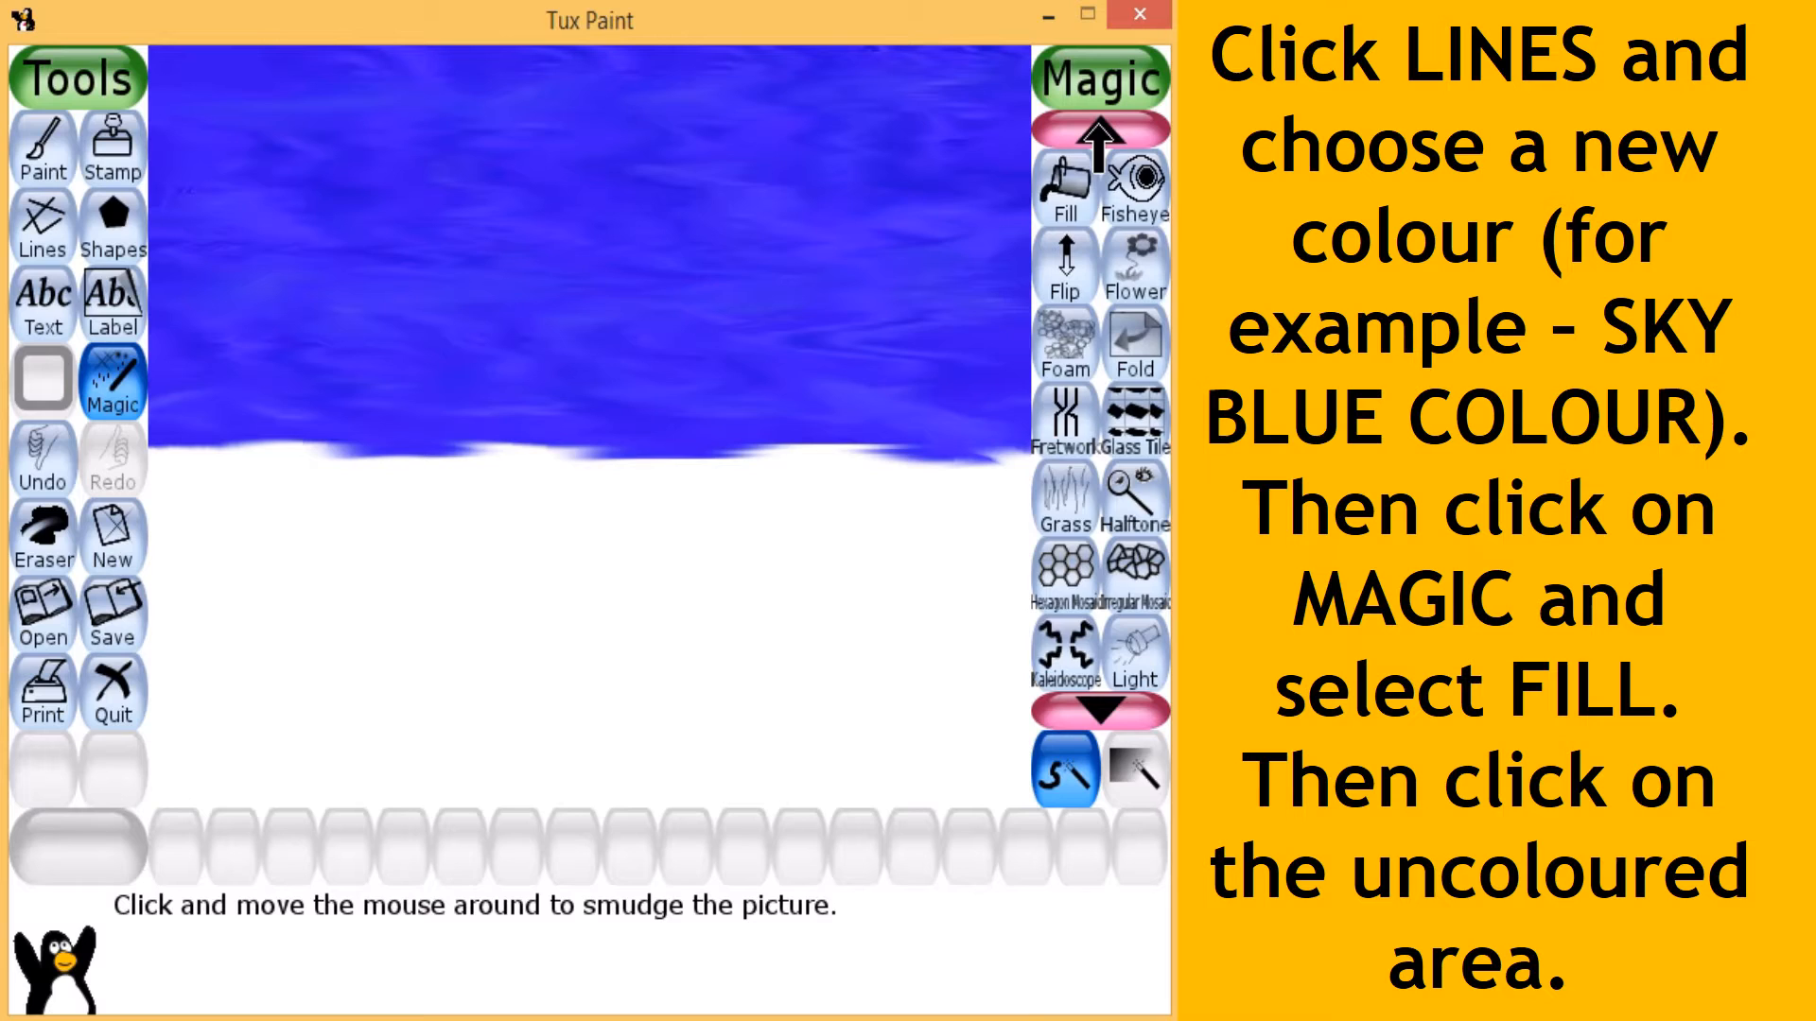
click(1099, 128)
click(1065, 263)
click(730, 620)
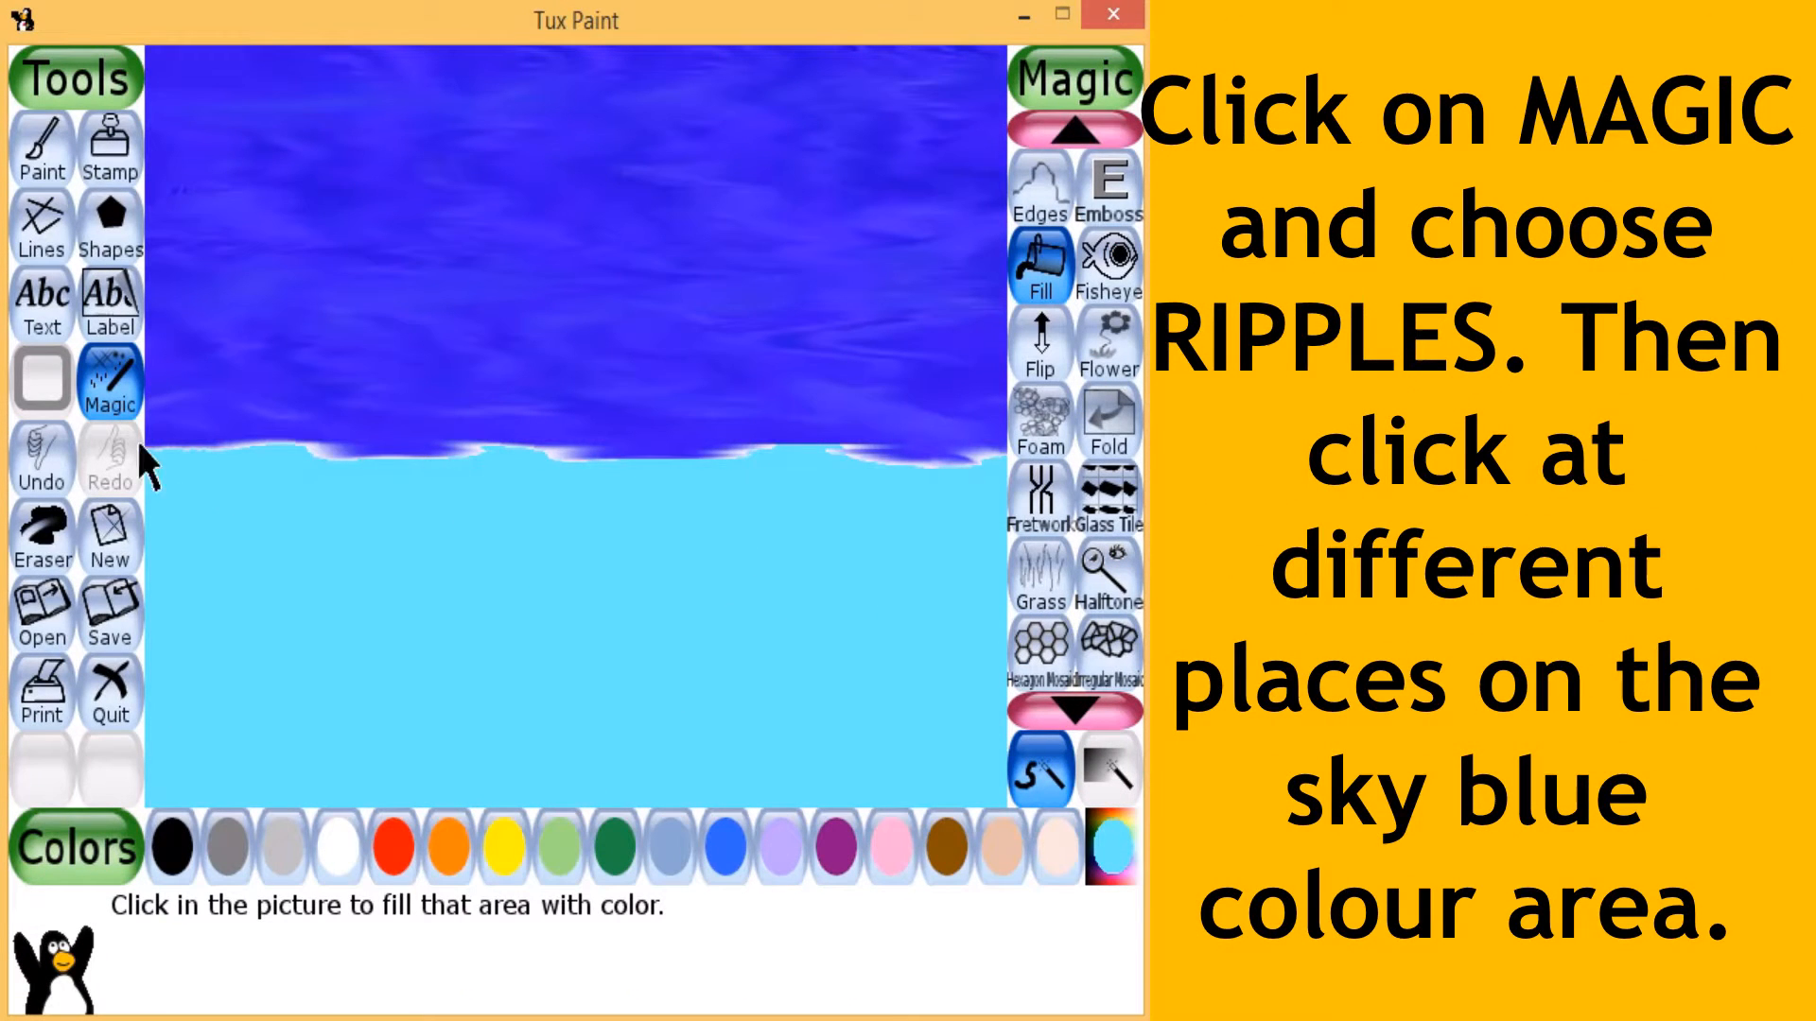
- Apply the Ripples magic effect at four spots in a row across the sky blue area
click(113, 398)
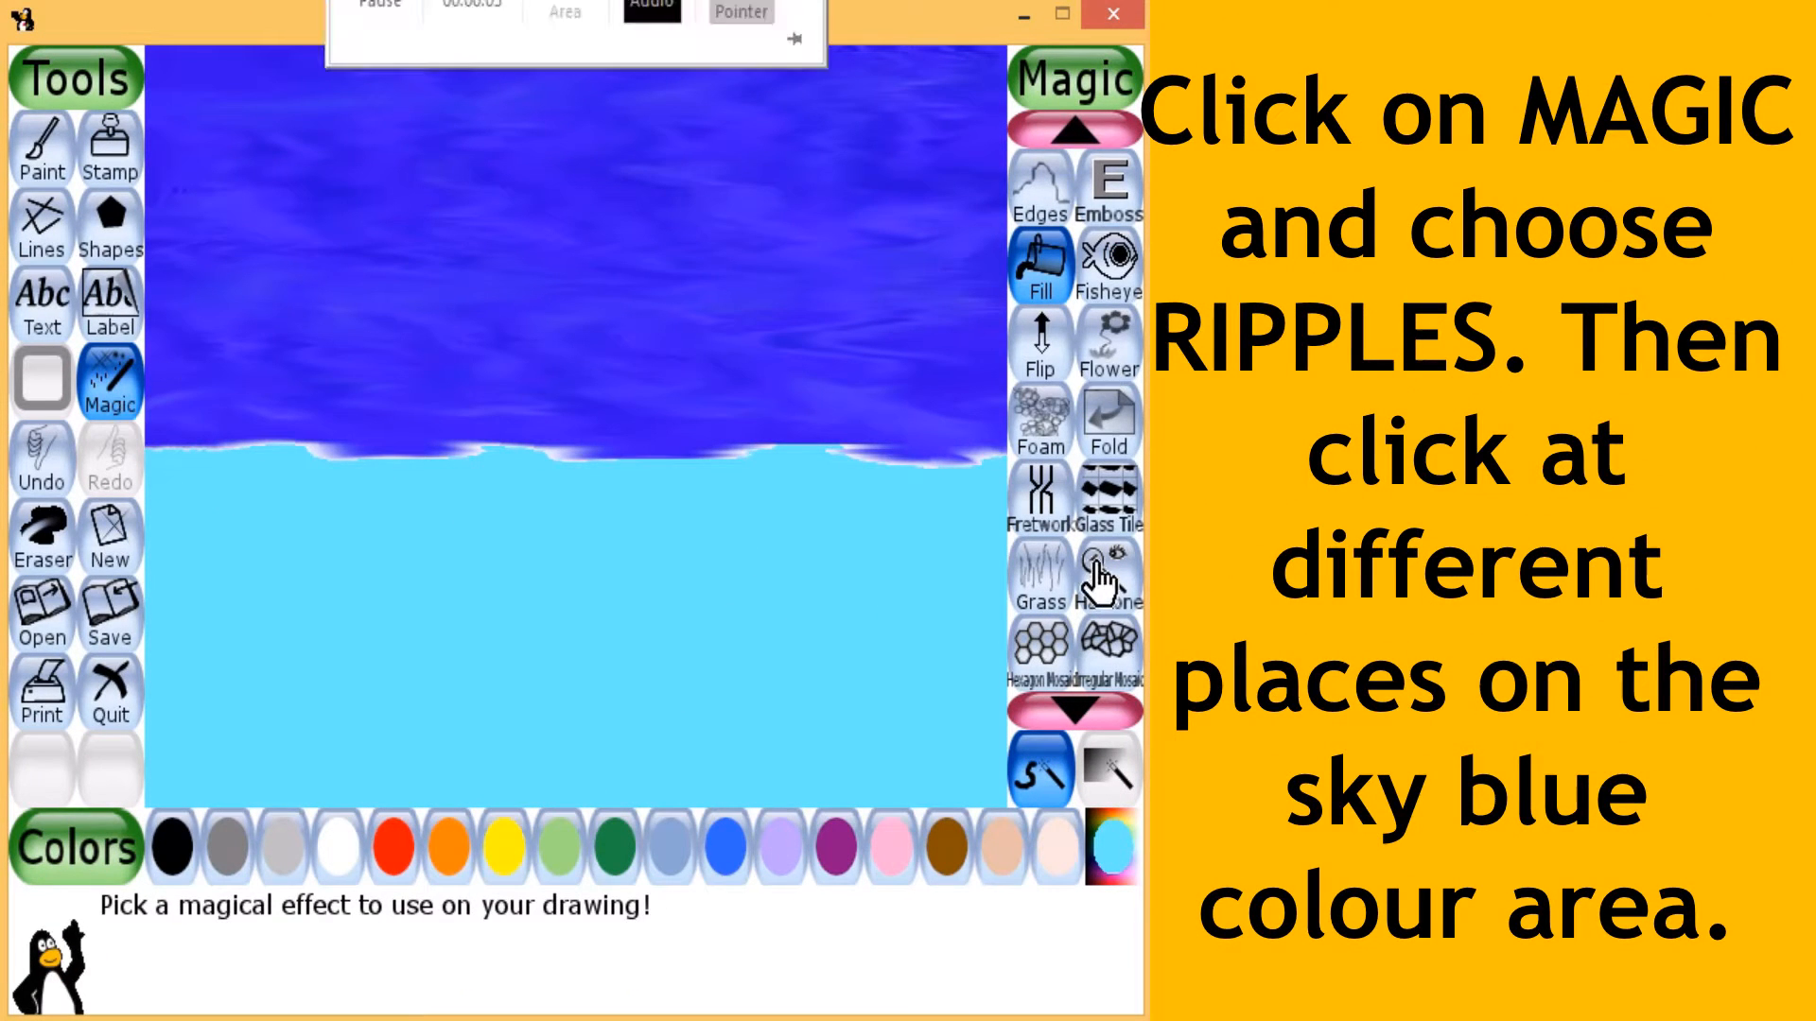
click(1072, 707)
click(1071, 707)
click(1071, 707)
click(1072, 707)
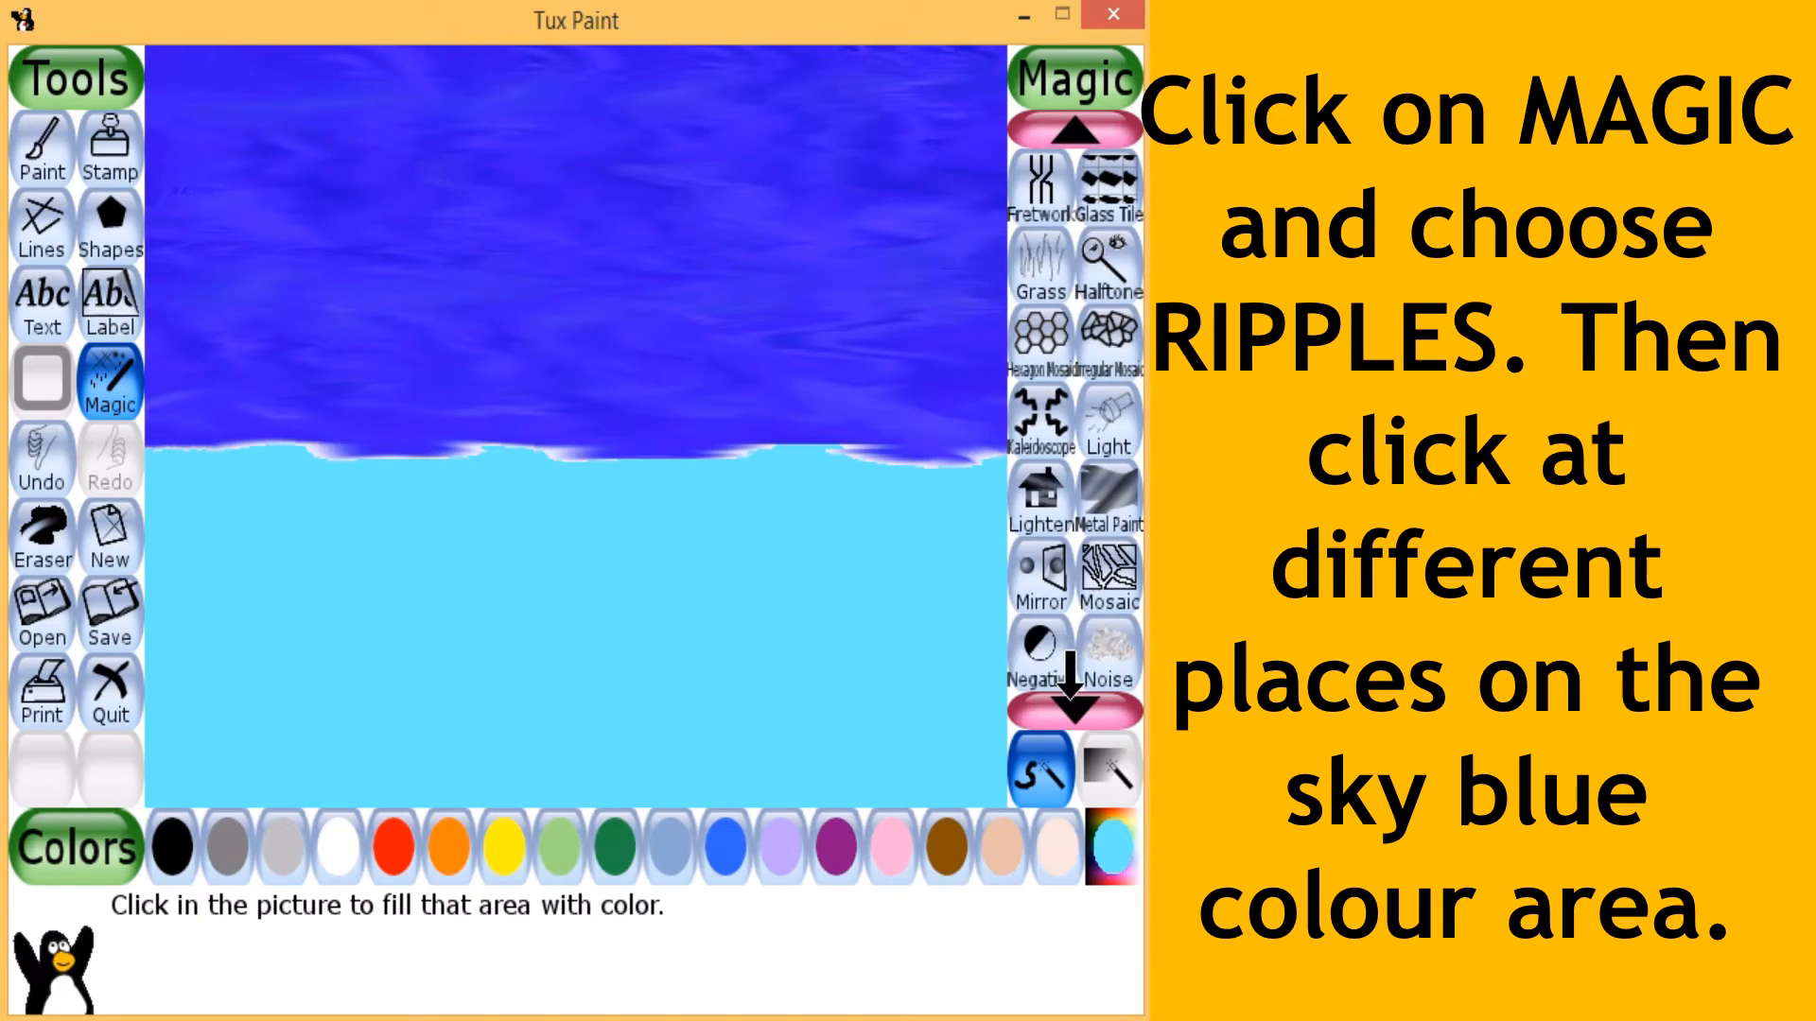
click(1071, 708)
click(1072, 707)
click(1071, 708)
click(1071, 708)
click(1071, 707)
click(1072, 707)
click(1072, 707)
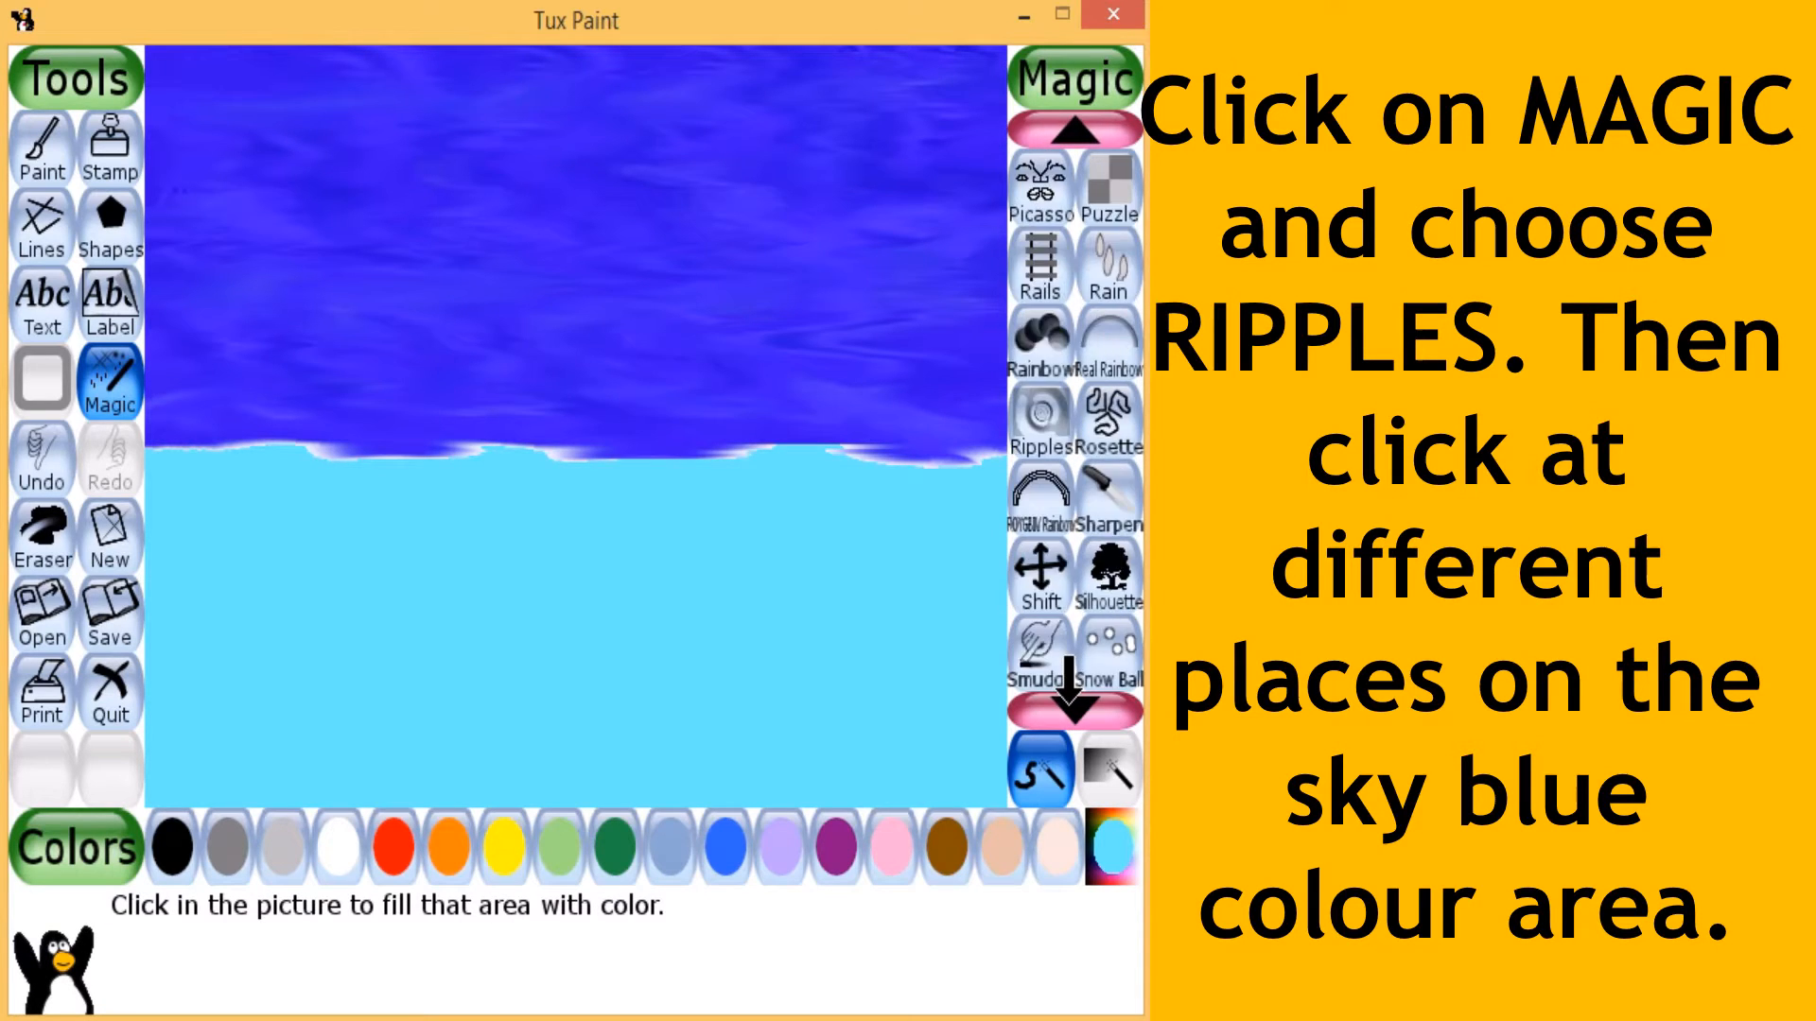
click(1071, 708)
click(1042, 350)
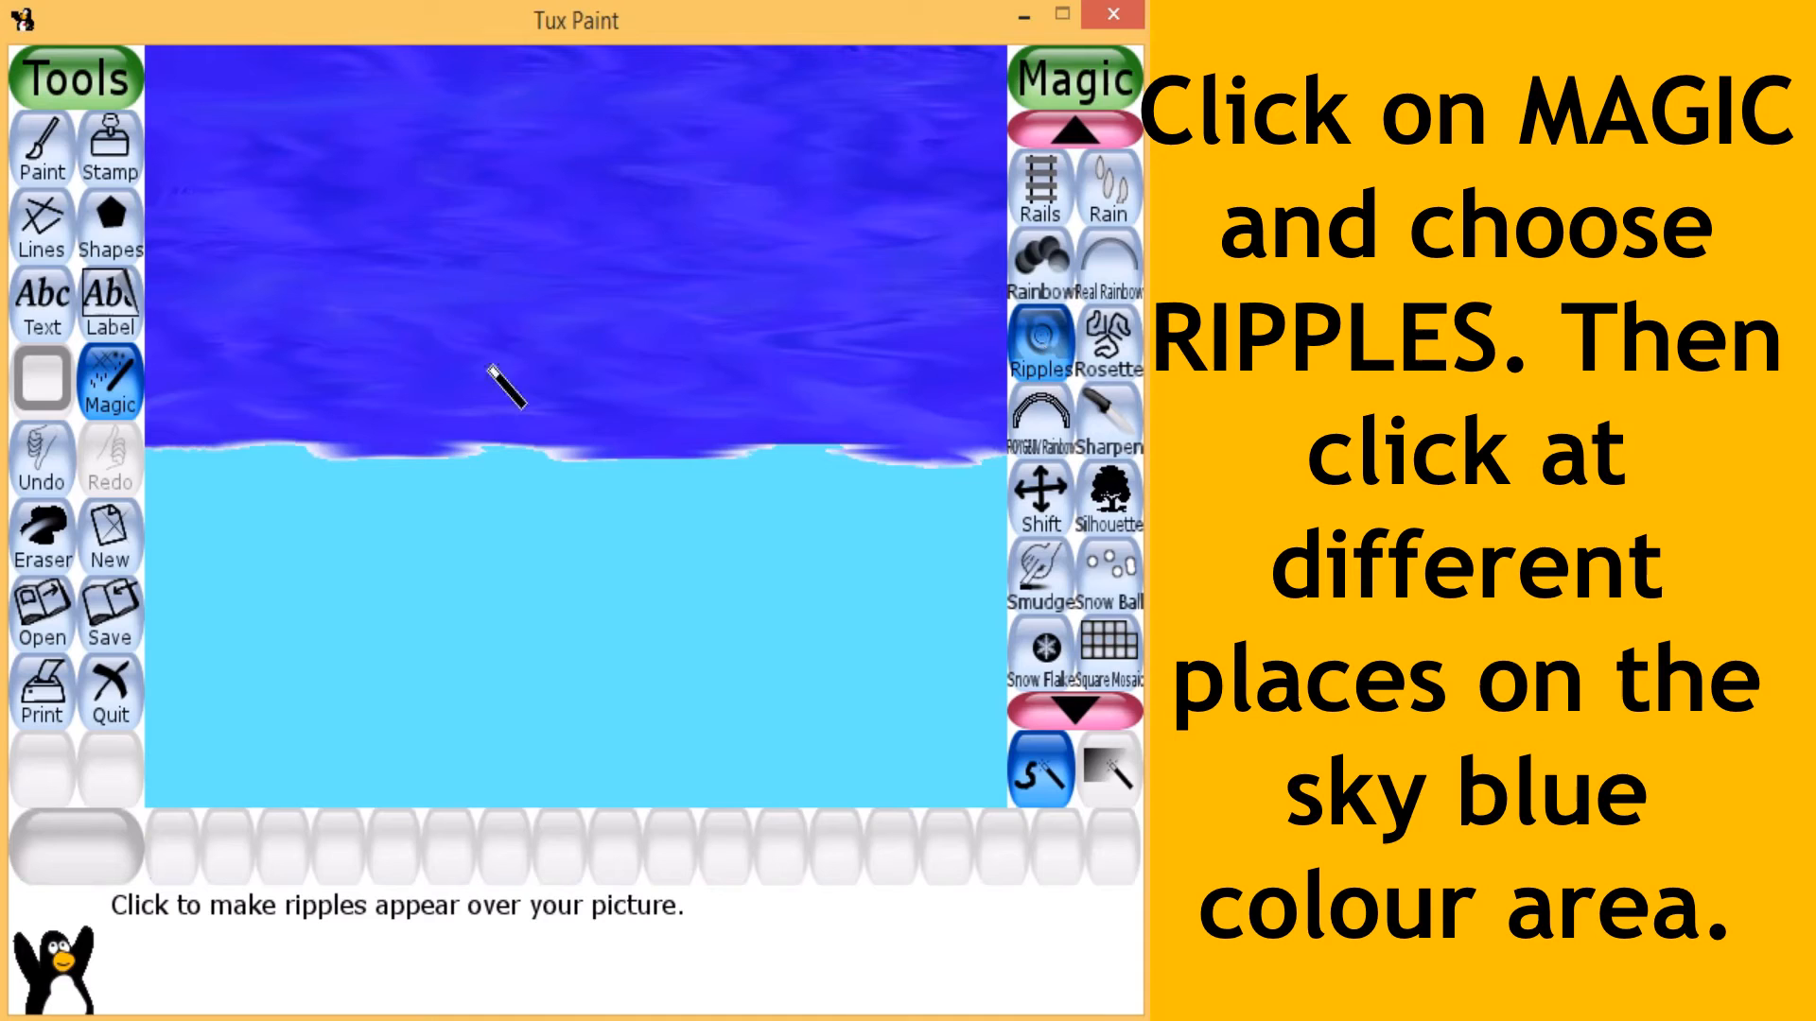
click(234, 626)
click(558, 635)
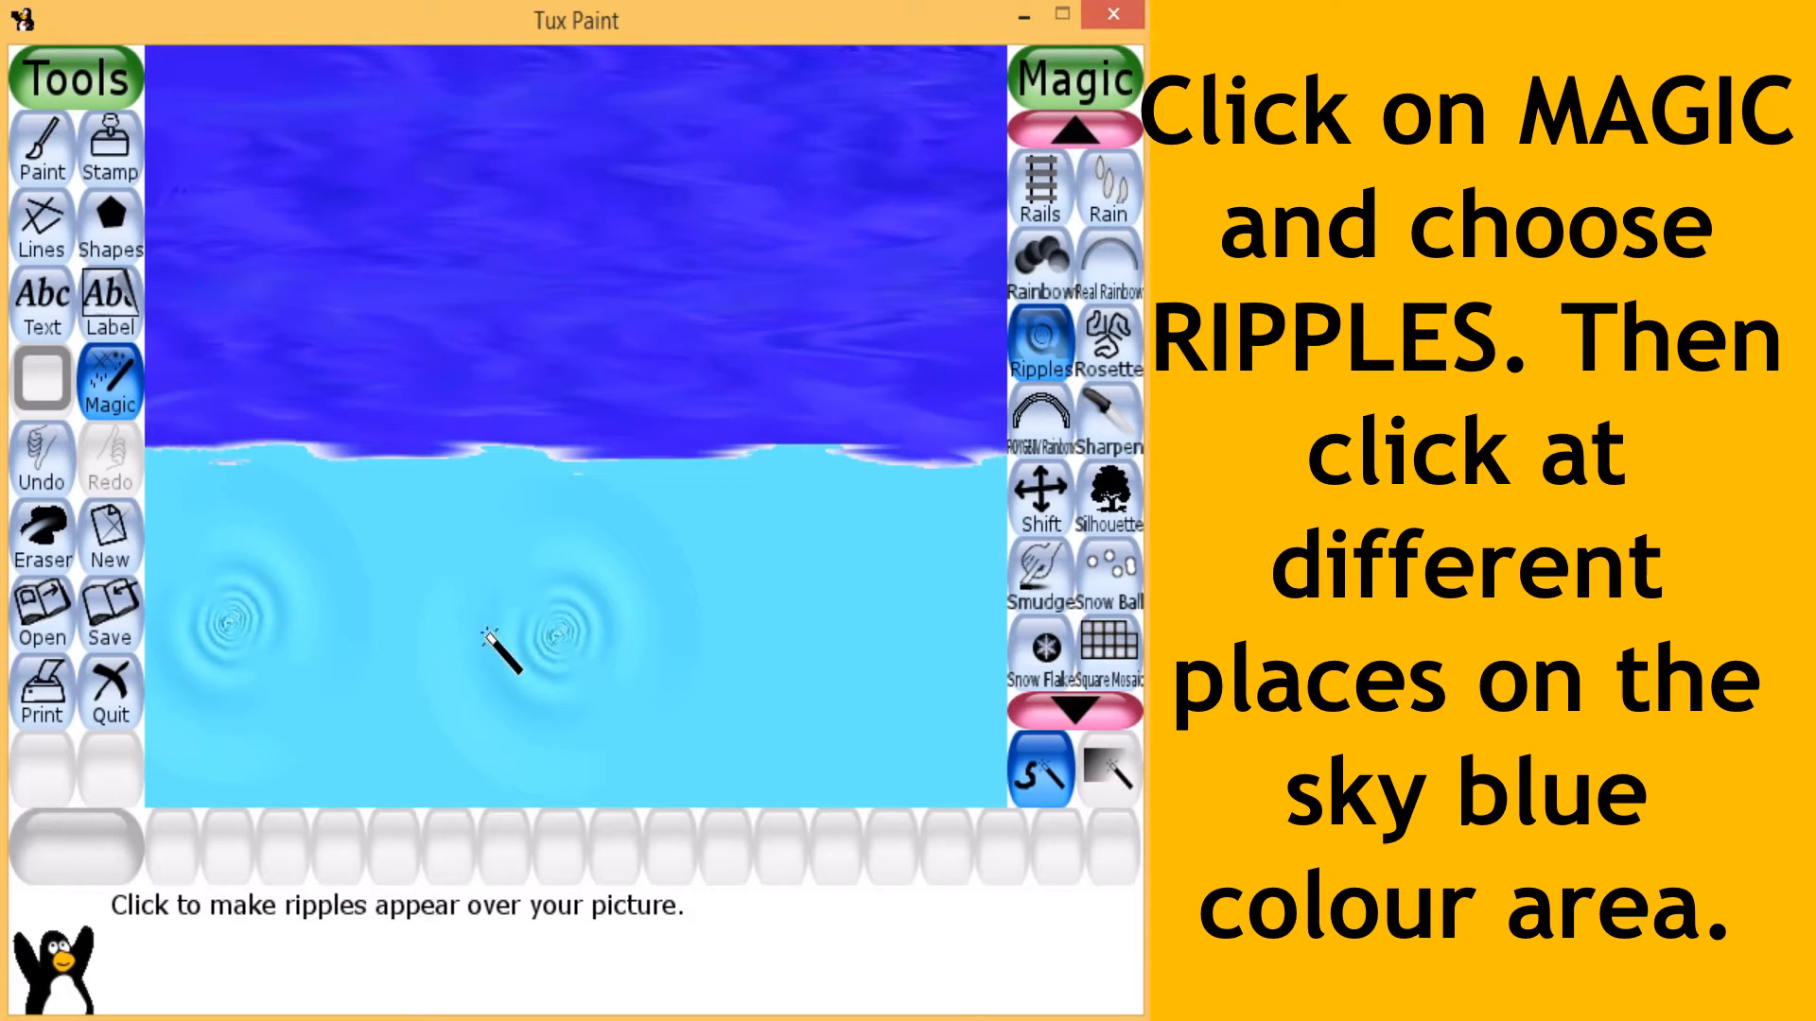
click(819, 645)
click(938, 629)
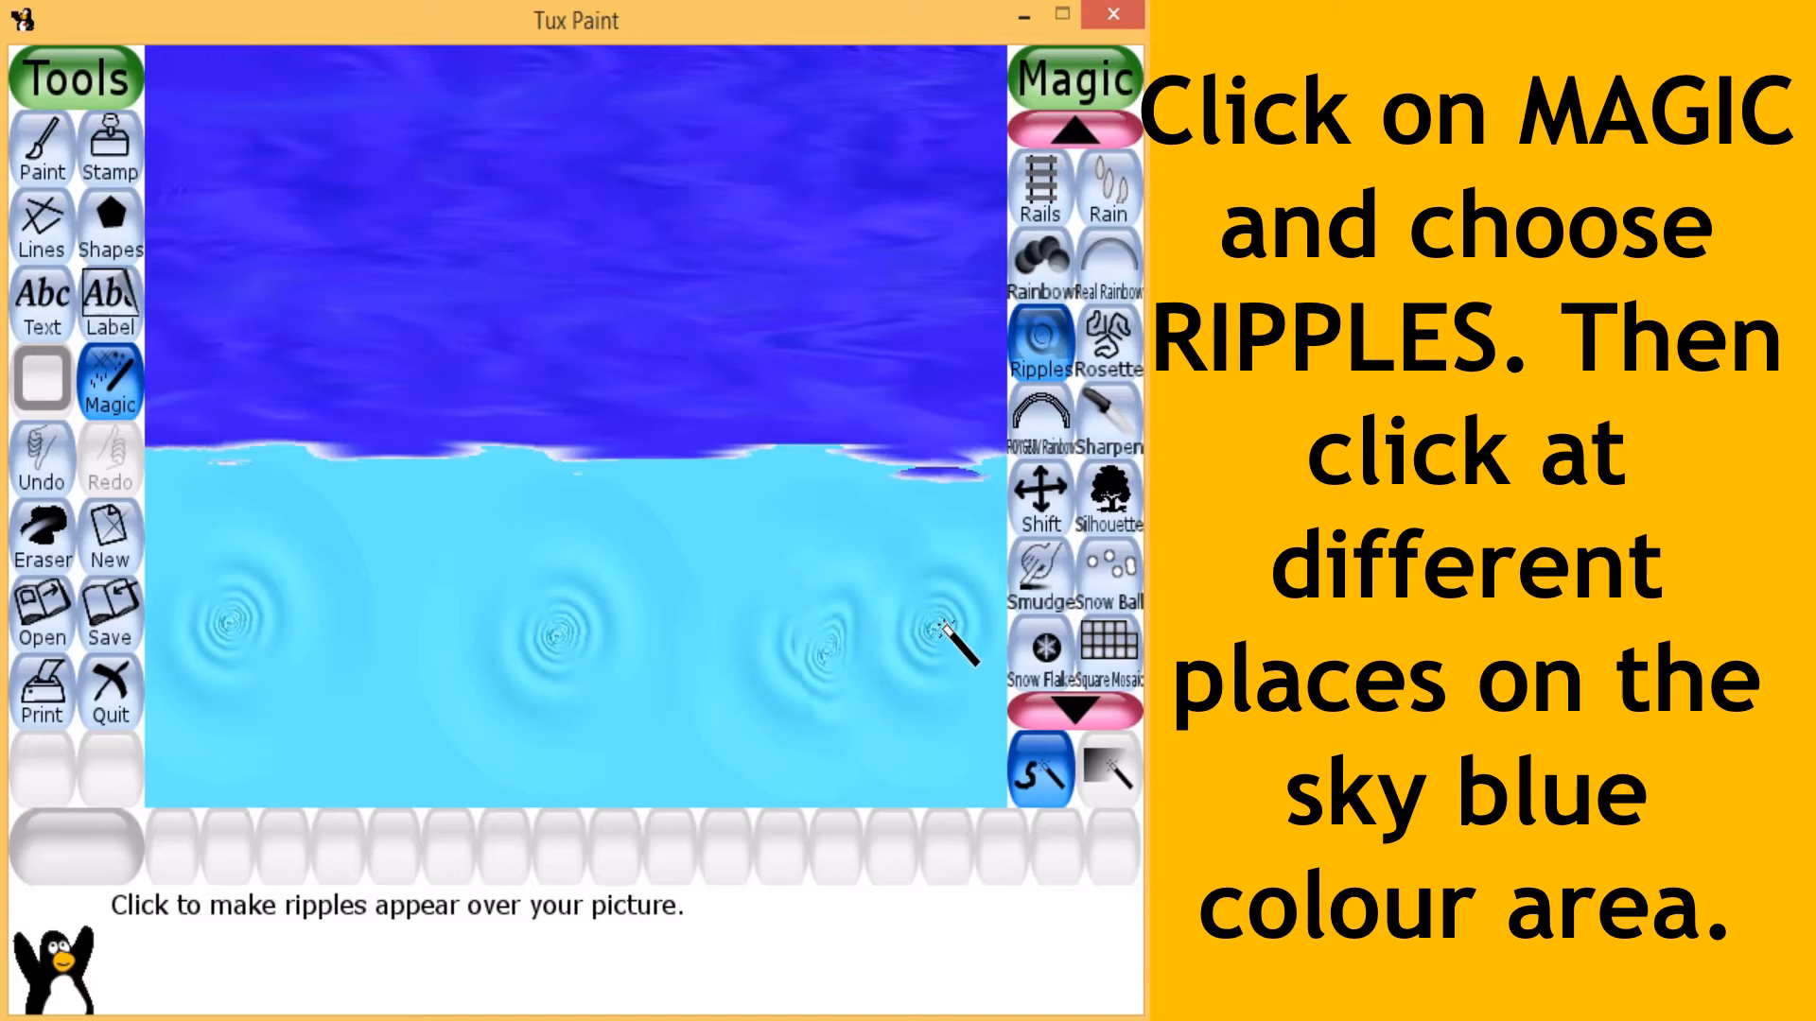
- Add ripples between the existing sky blue ones, plus one near the dark blue boundary and one near the lower edge
click(384, 650)
click(665, 650)
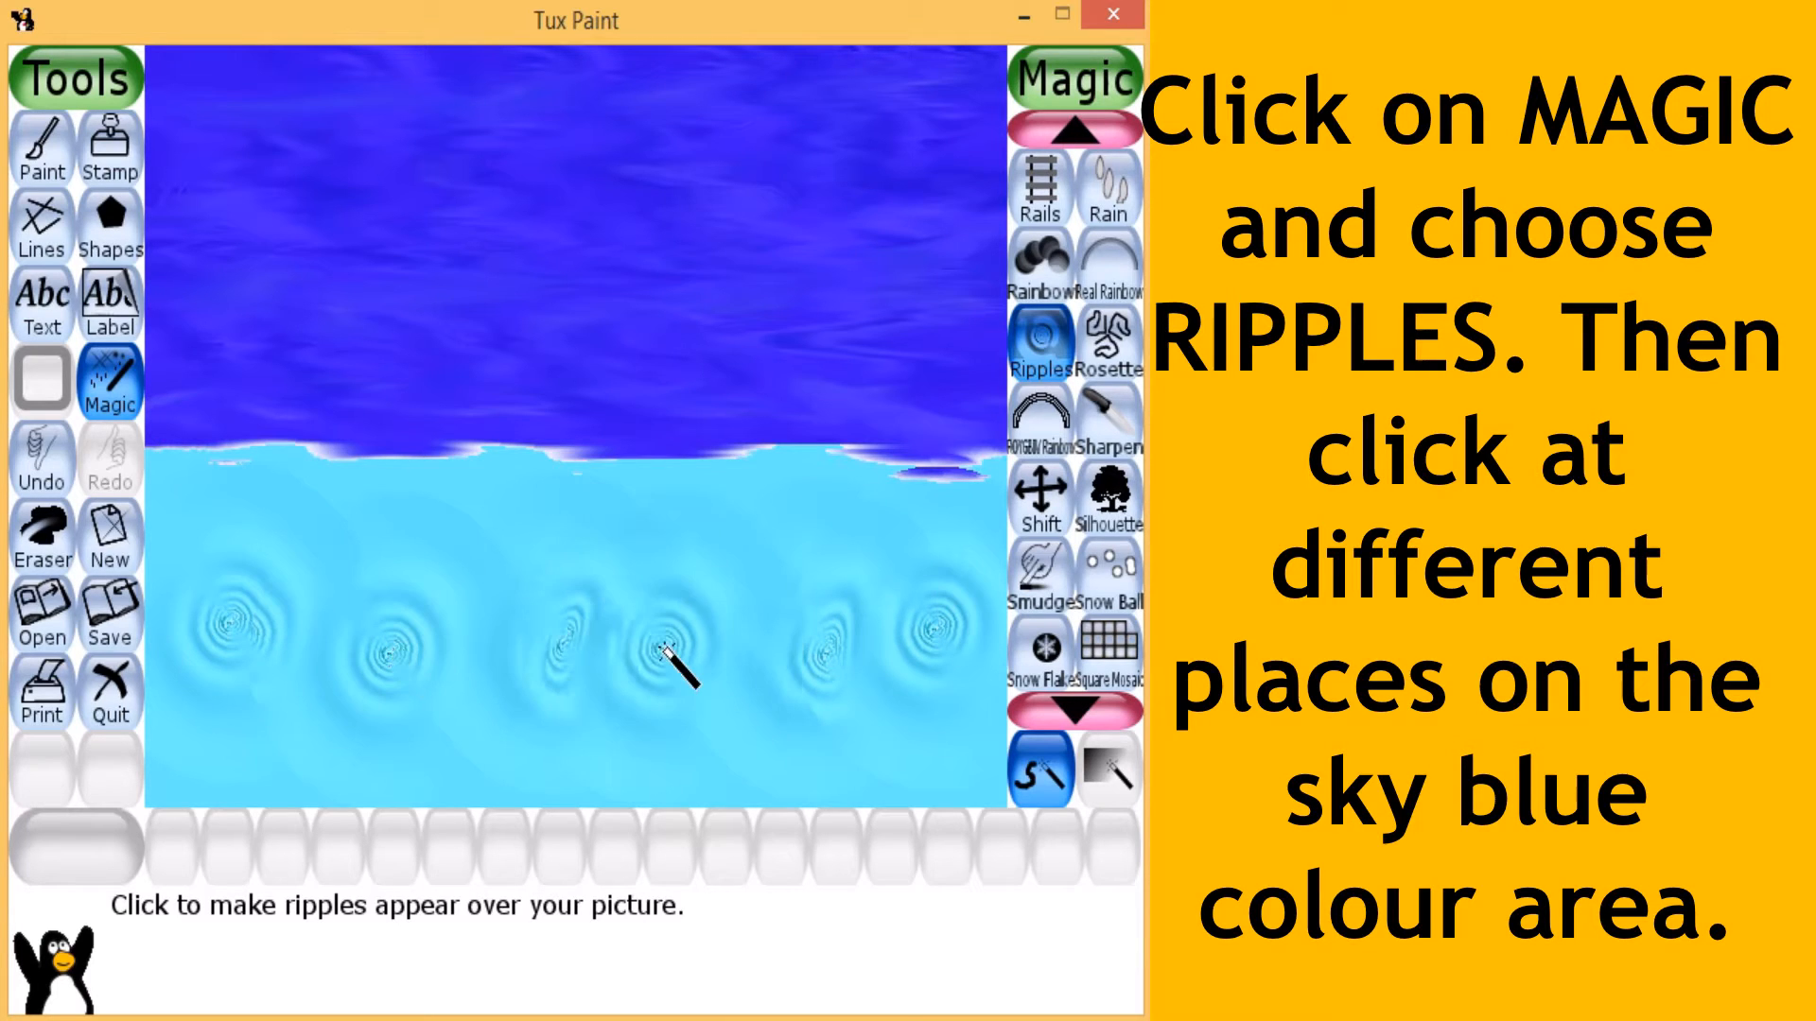
click(767, 526)
click(772, 705)
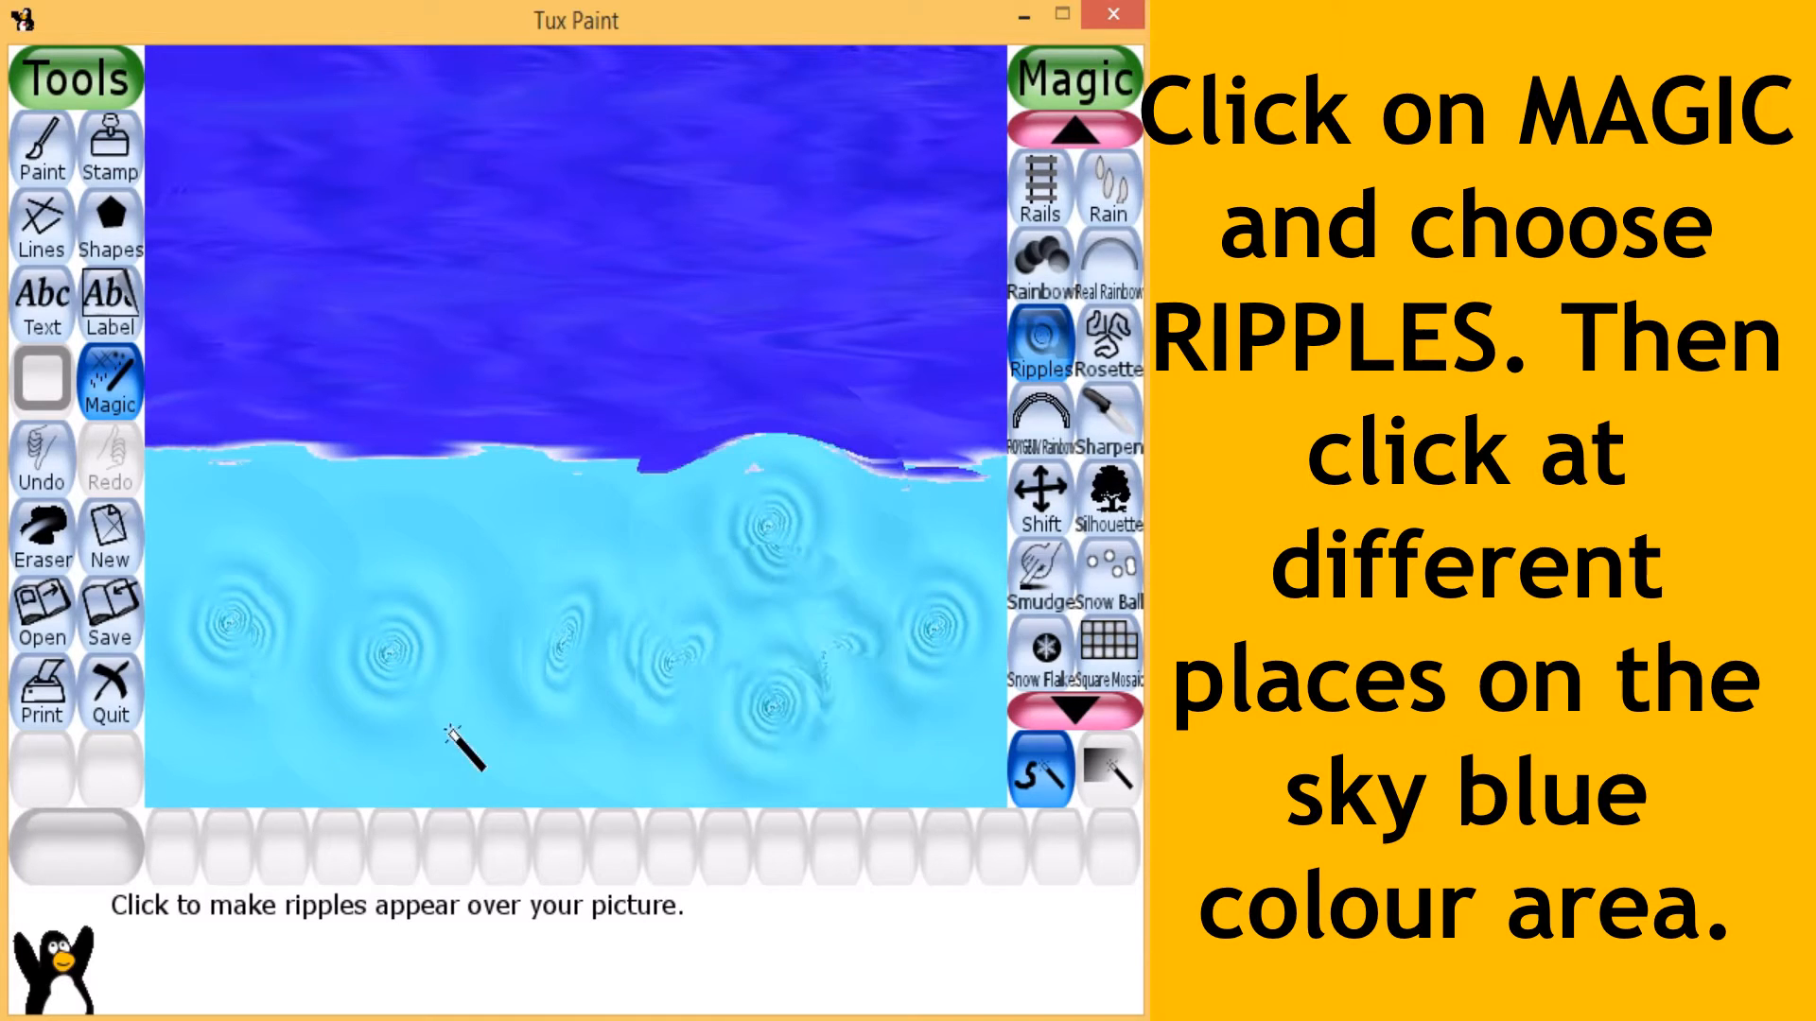
- Add five more ripples to the sky blue area, at its lower left, along the dark blue boundary and around its middle
click(264, 756)
click(263, 502)
click(509, 502)
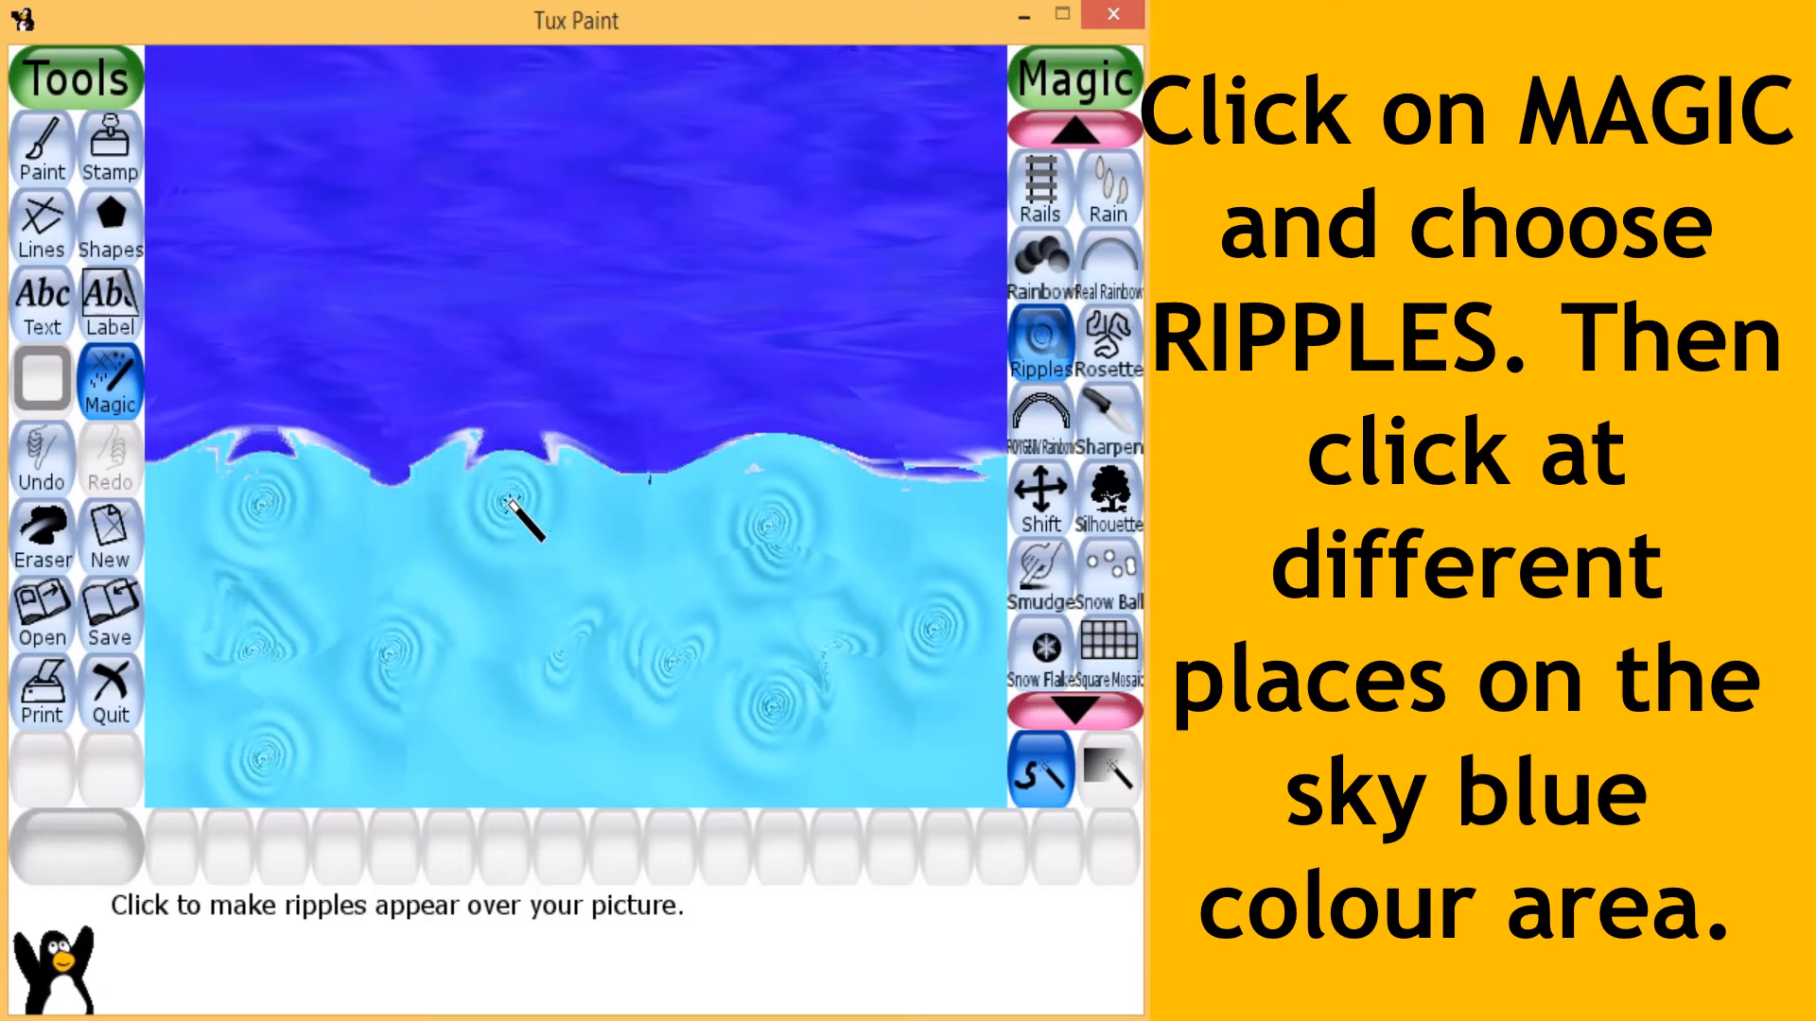
click(511, 704)
click(690, 629)
- Apply the Ripples magic effect at two spots near the sky blue area's right edge, one above the other
click(1041, 577)
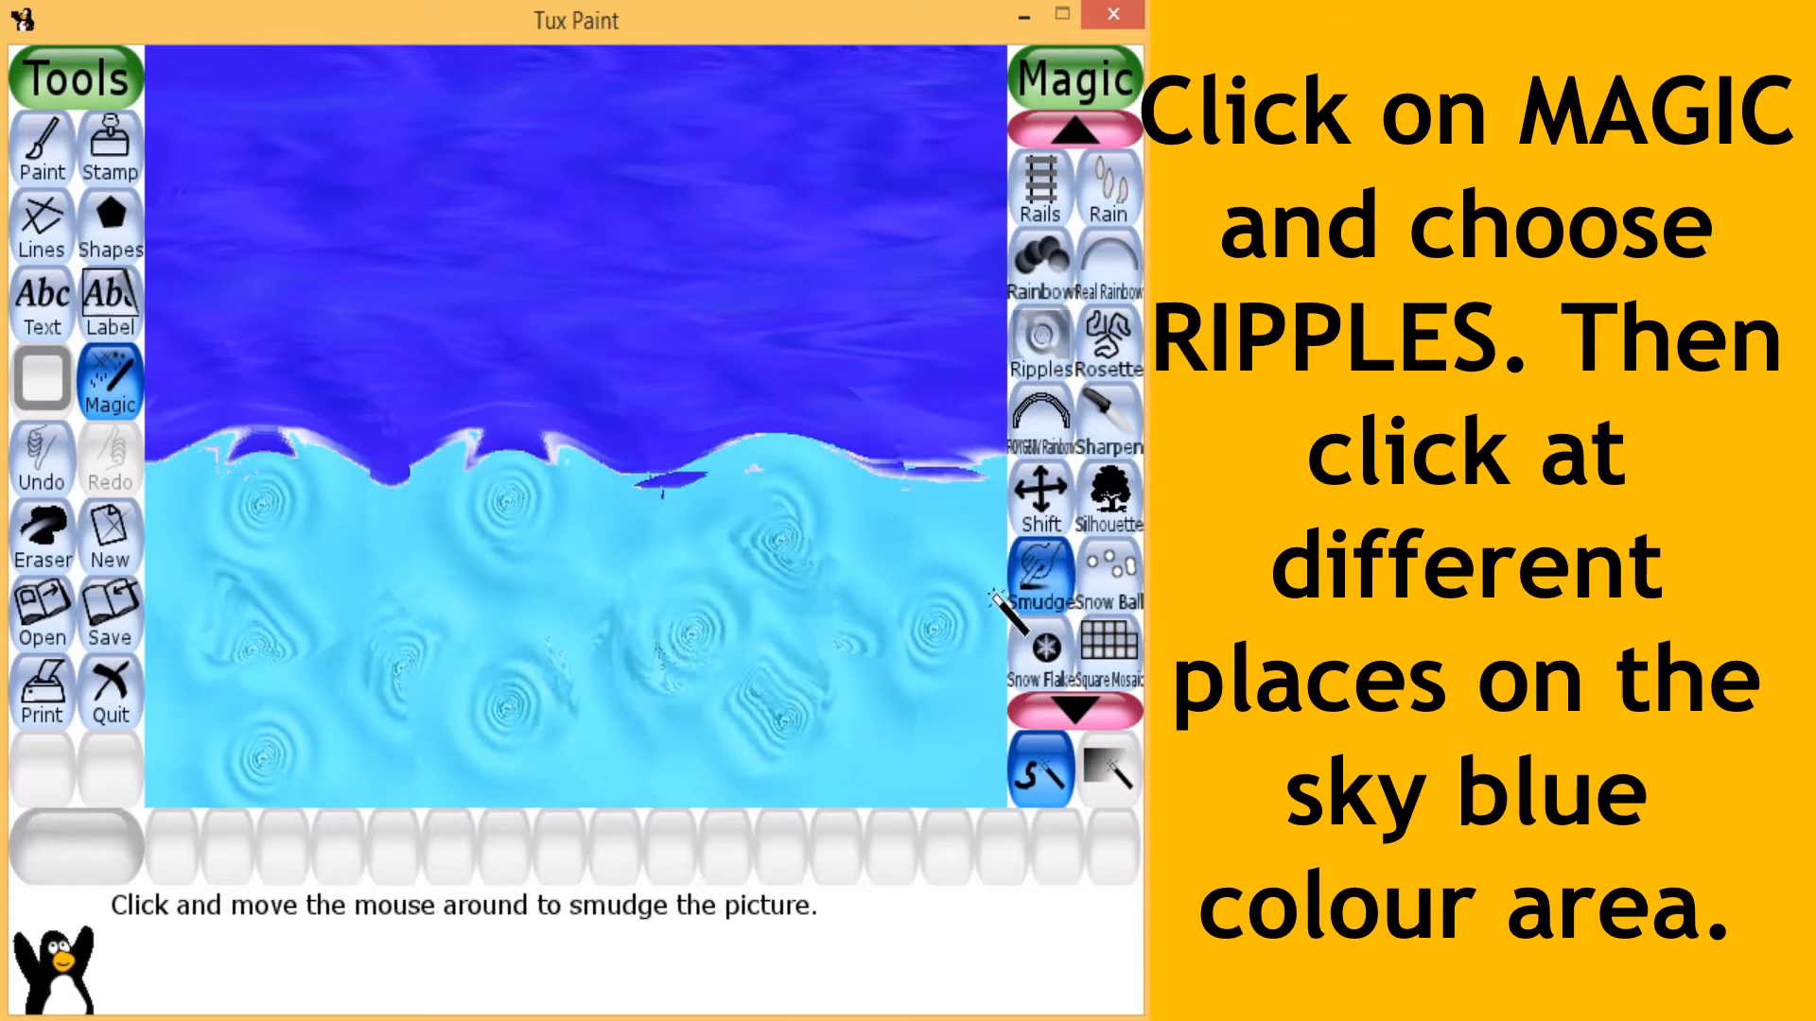
click(1042, 350)
click(972, 522)
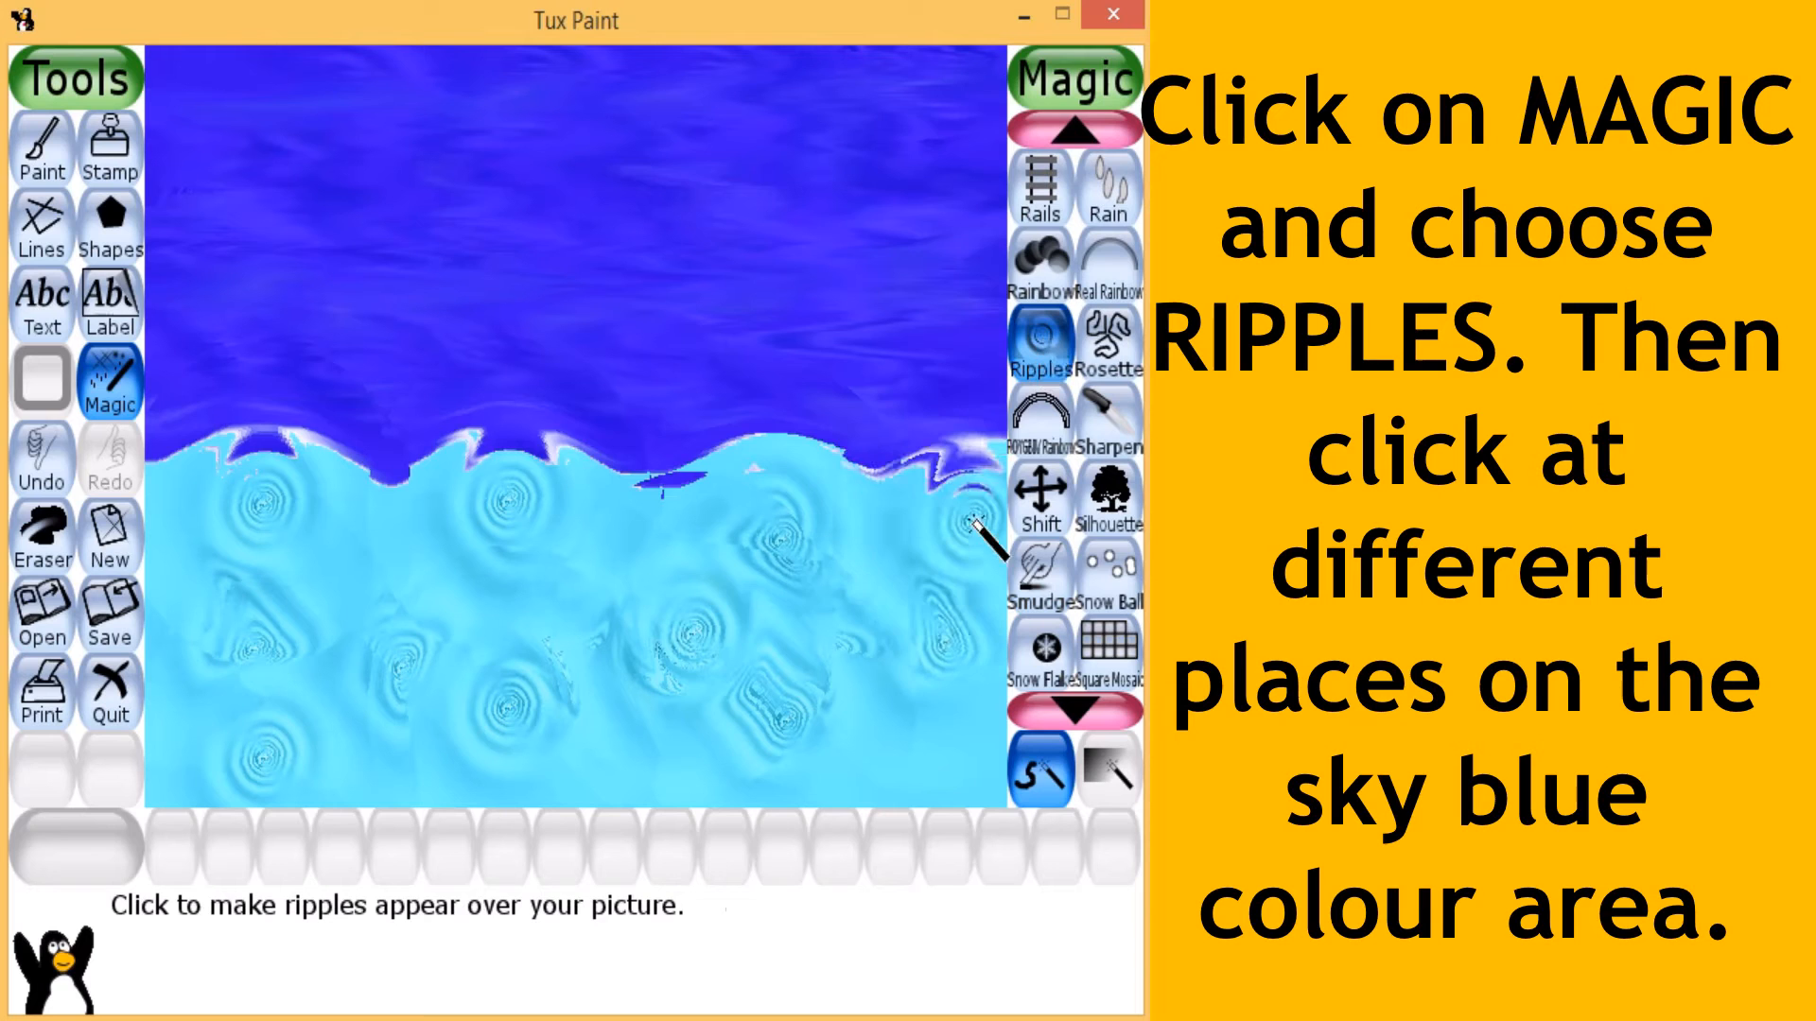
click(936, 756)
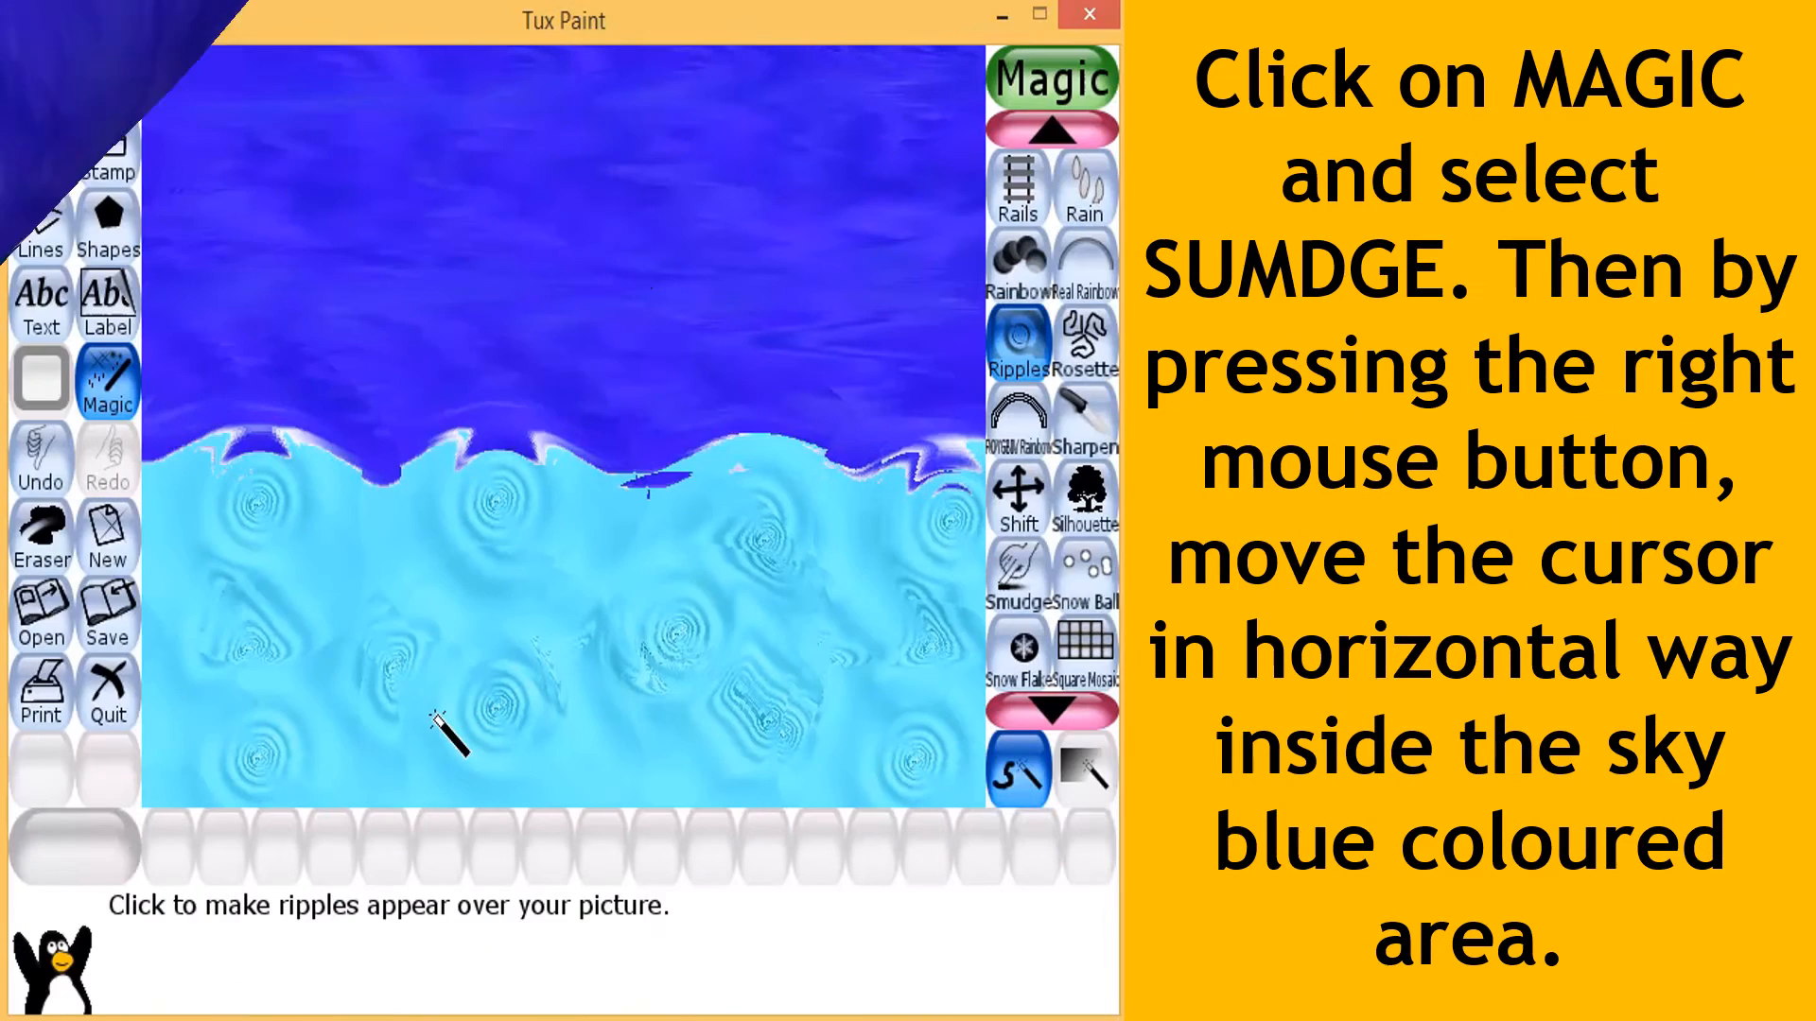
- Smudge the whole sky blue area with horizontal strokes using the Smudge magic effect, blending all the ripples into streaks
click(102, 380)
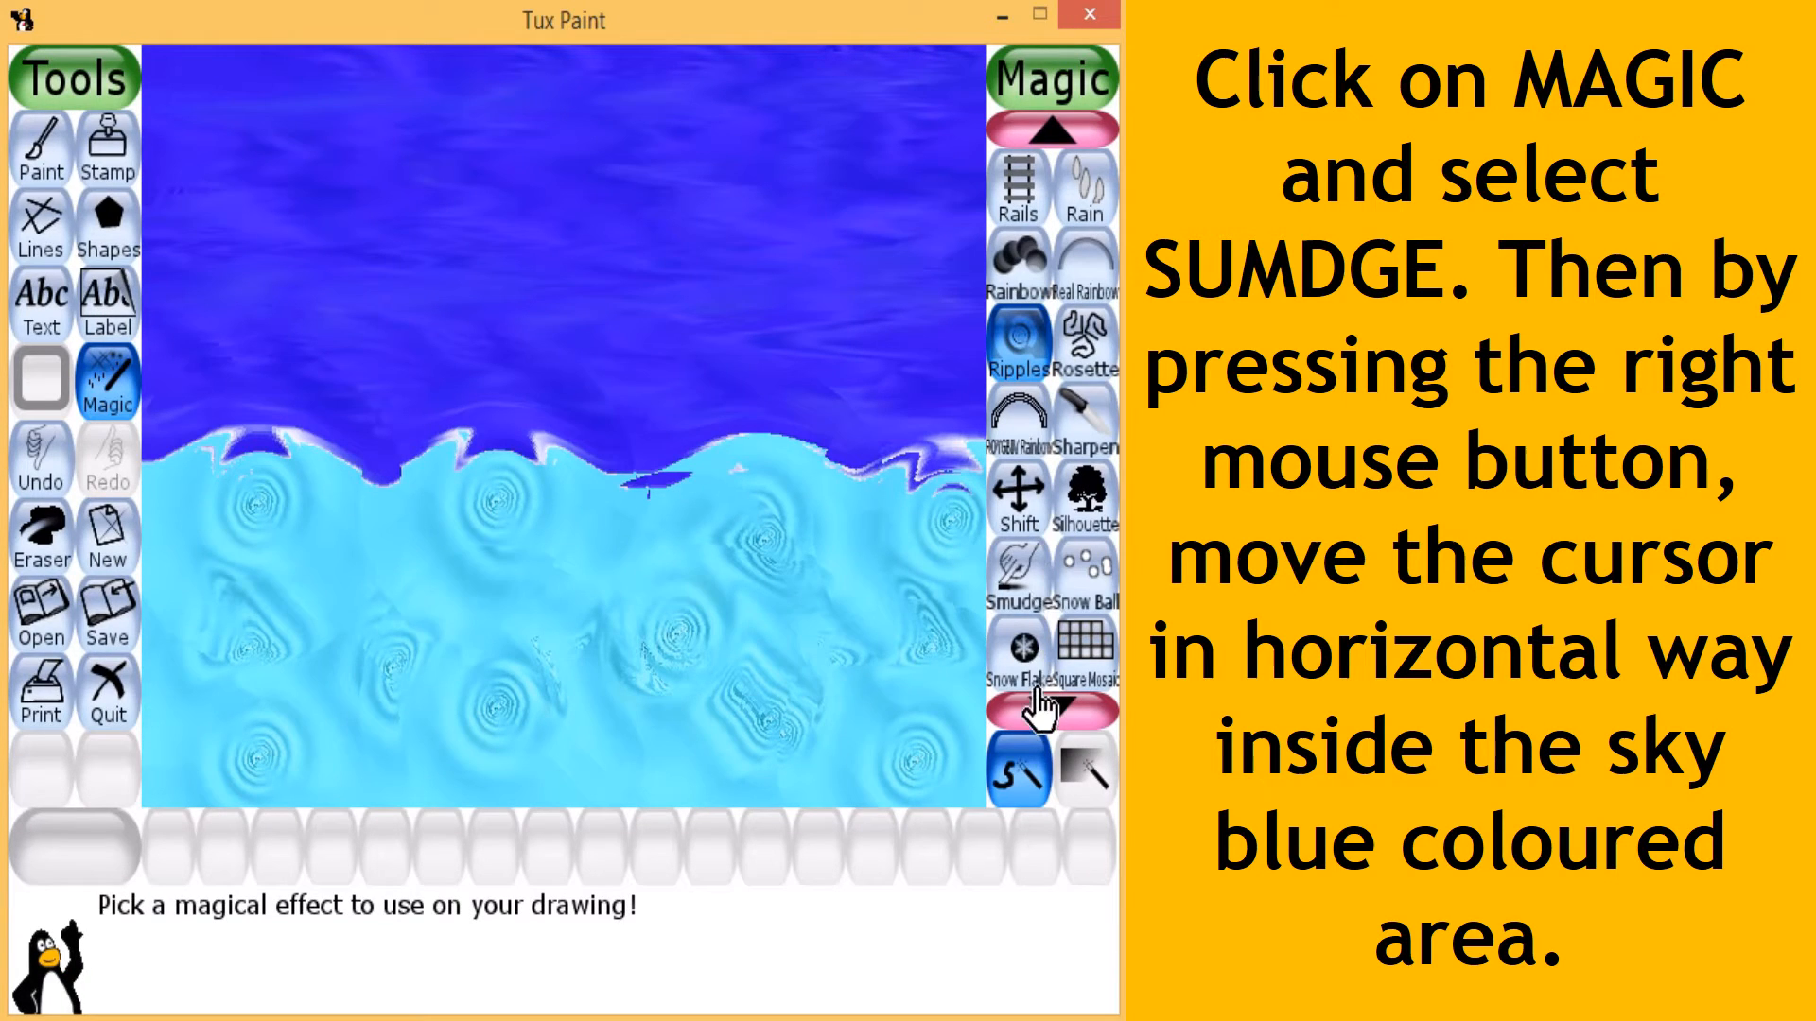
click(1023, 589)
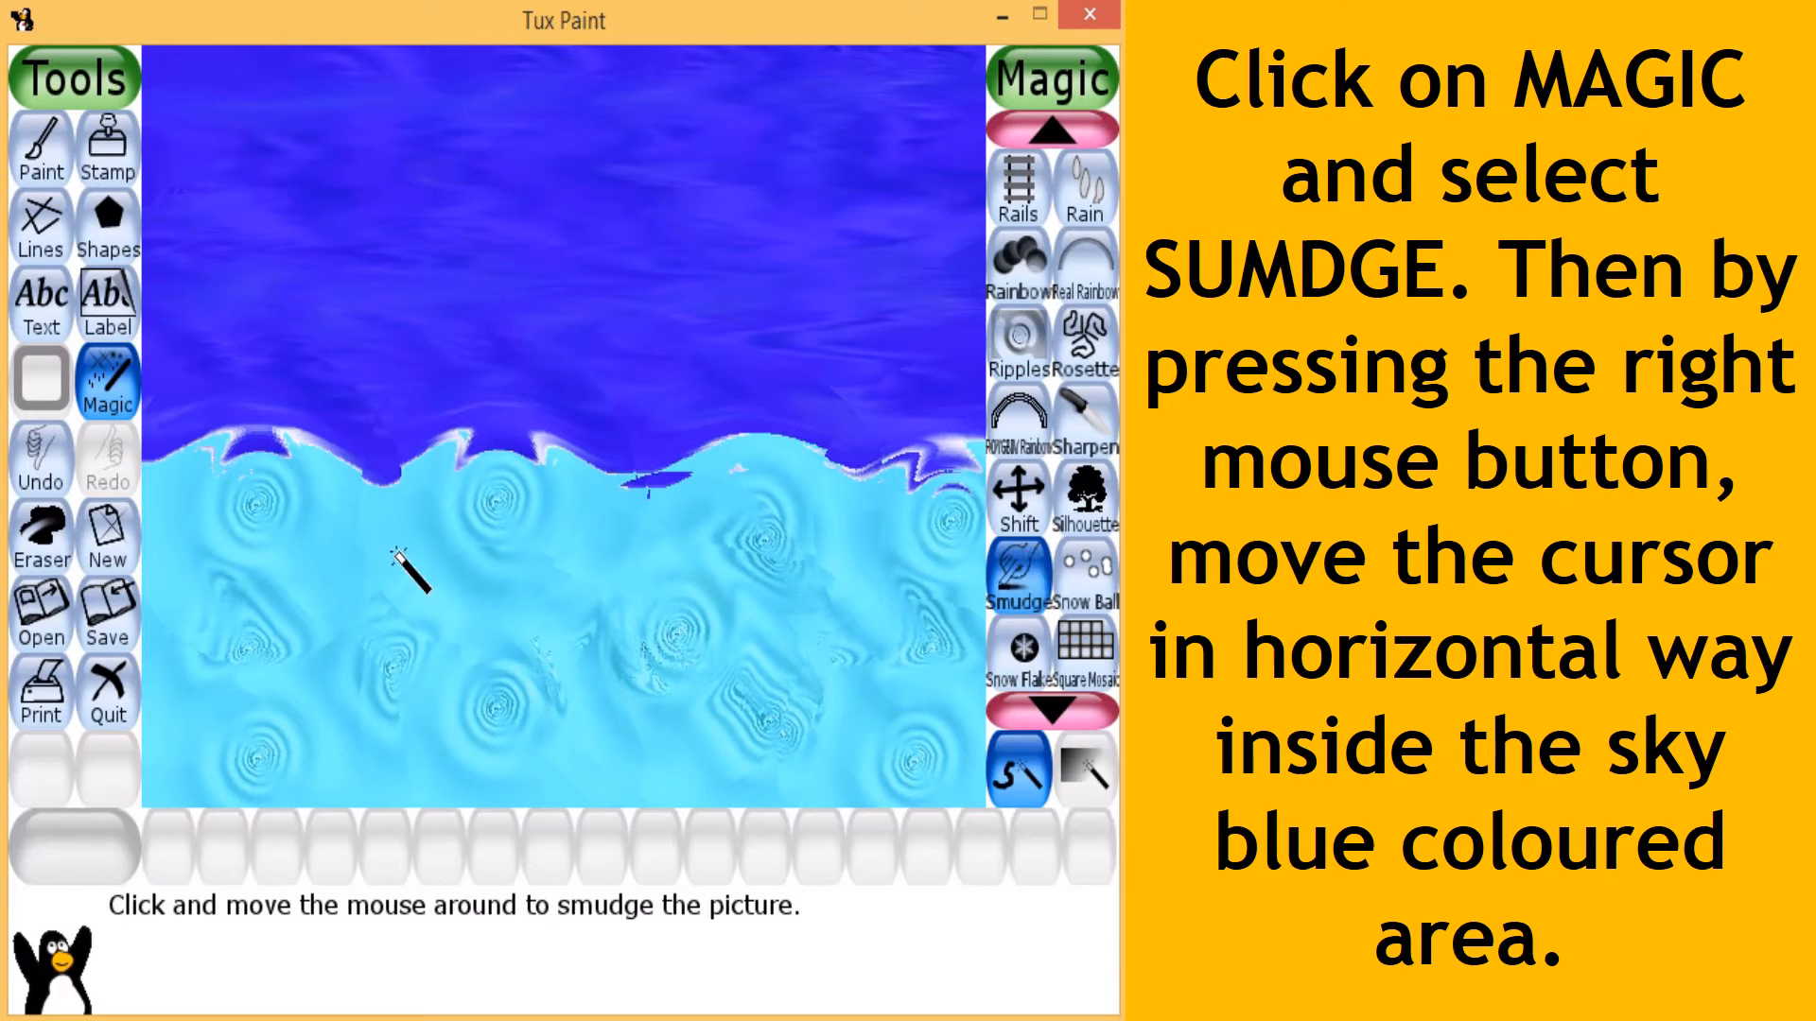
mouse_move(150, 463)
mouse_down()
mouse_move(979, 468)
mouse_move(296, 486)
mouse_move(201, 463)
mouse_move(113, 500)
mouse_move(574, 503)
mouse_move(1036, 550)
mouse_move(243, 556)
mouse_move(385, 620)
mouse_move(981, 558)
mouse_up()
mouse_move(1037, 482)
mouse_down()
mouse_move(977, 445)
mouse_move(145, 443)
mouse_move(792, 455)
mouse_move(751, 463)
mouse_move(754, 511)
mouse_up()
mouse_move(643, 672)
mouse_down()
mouse_move(223, 690)
mouse_move(863, 697)
mouse_move(960, 646)
mouse_up()
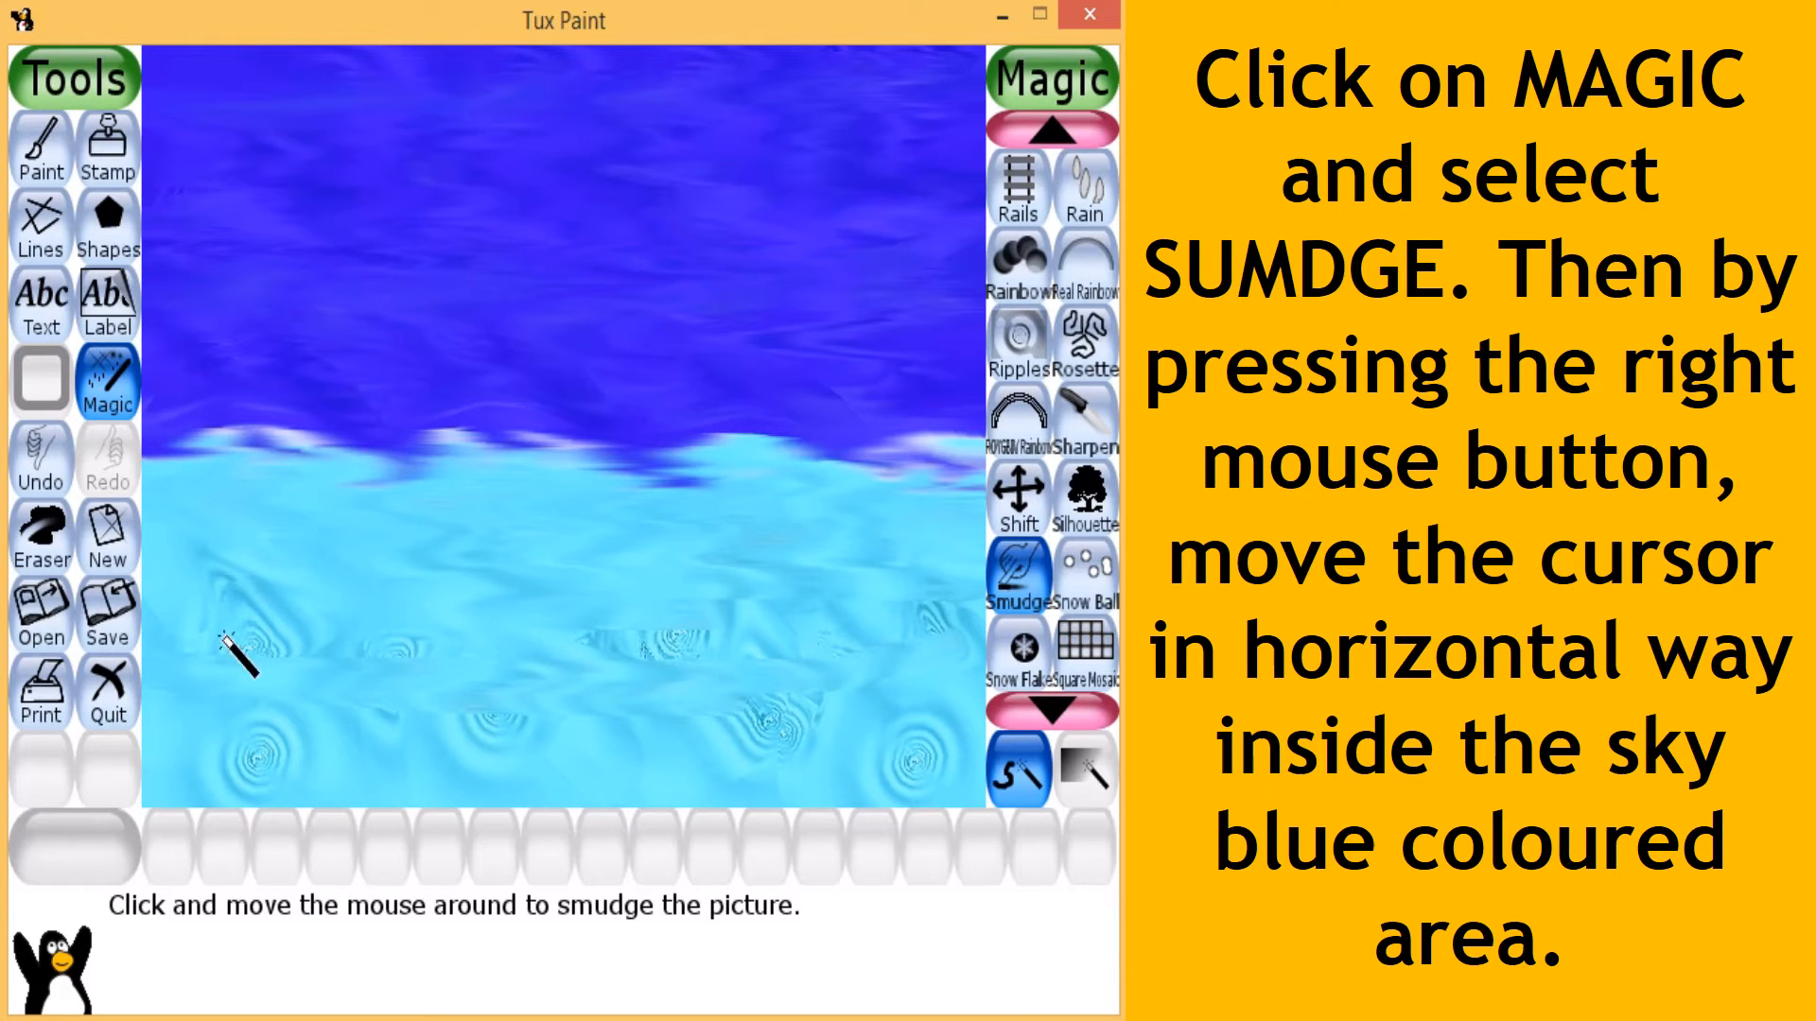
mouse_move(220, 635)
mouse_down()
mouse_move(370, 634)
mouse_move(168, 635)
mouse_move(595, 681)
mouse_move(762, 627)
mouse_move(230, 589)
mouse_move(429, 626)
mouse_move(298, 565)
mouse_move(211, 566)
mouse_move(358, 588)
mouse_move(813, 741)
mouse_move(835, 703)
mouse_move(218, 681)
mouse_move(729, 678)
mouse_move(456, 654)
mouse_move(944, 636)
mouse_move(521, 651)
mouse_move(931, 639)
mouse_move(861, 608)
mouse_move(680, 613)
mouse_move(978, 520)
mouse_move(981, 470)
mouse_move(168, 442)
mouse_move(957, 454)
mouse_up()
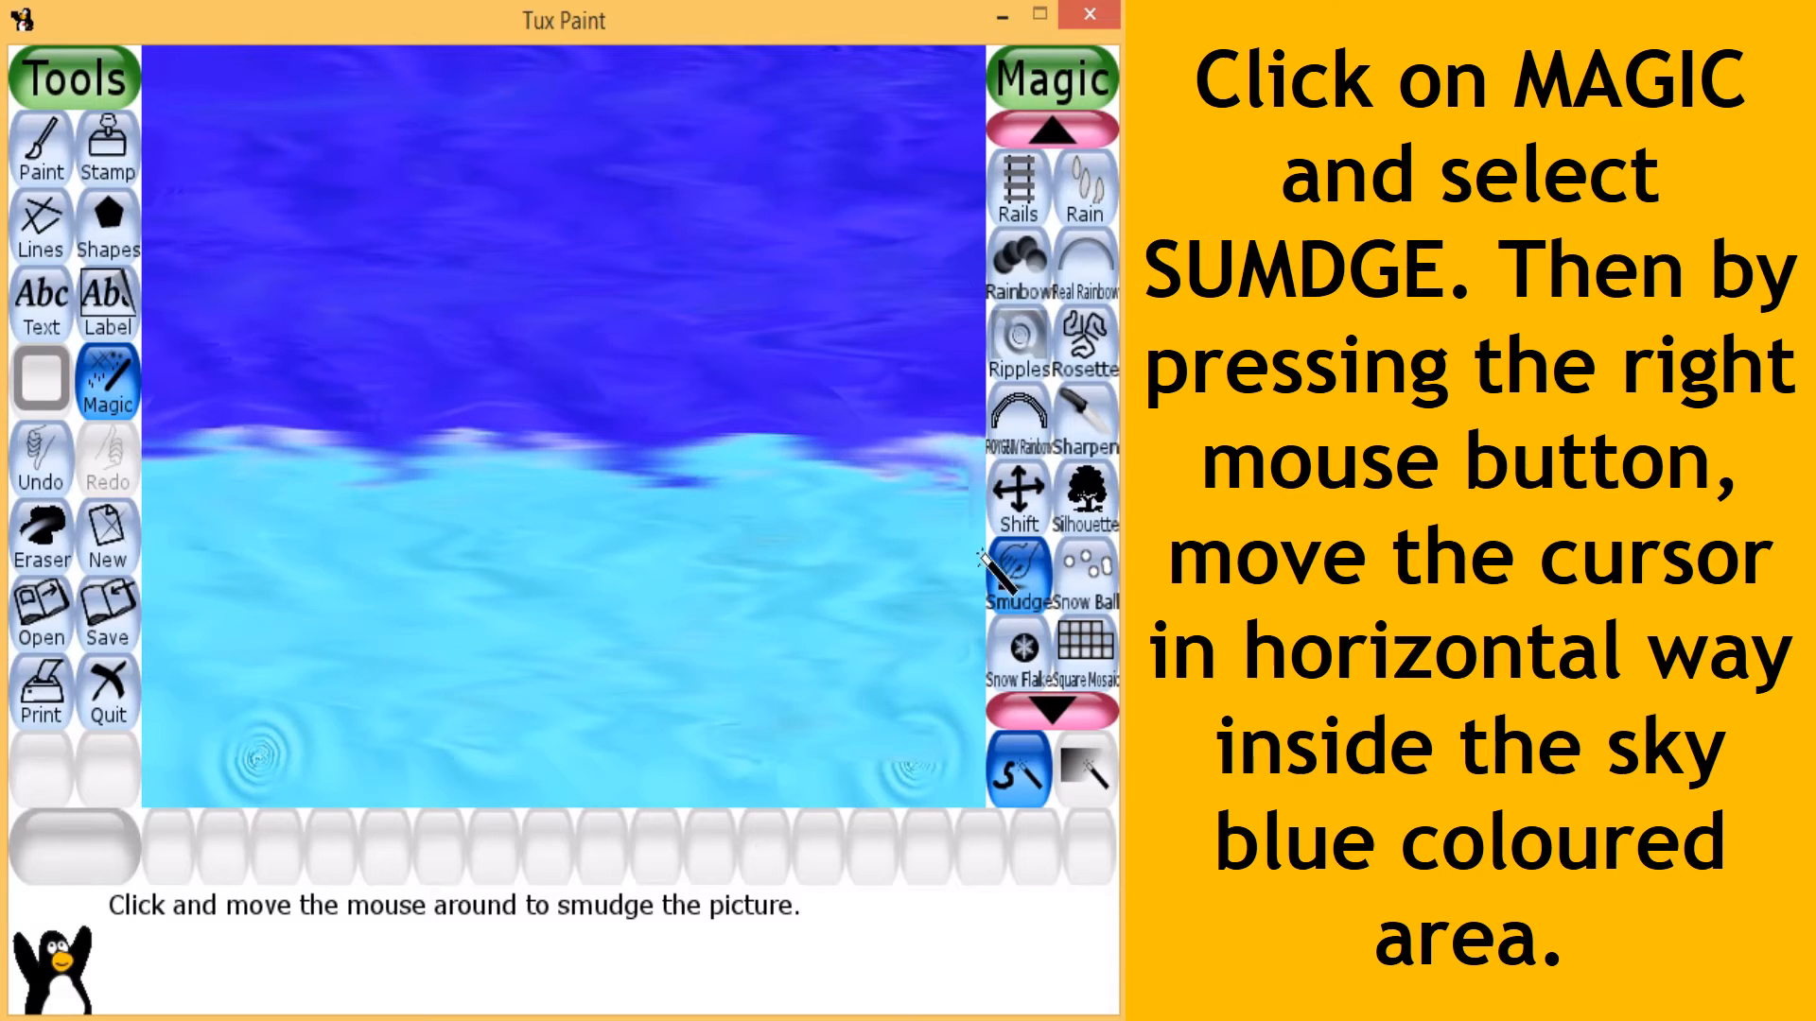
mouse_move(980, 558)
mouse_down()
mouse_move(975, 643)
mouse_move(899, 752)
mouse_move(469, 742)
mouse_move(821, 771)
mouse_move(754, 780)
mouse_up()
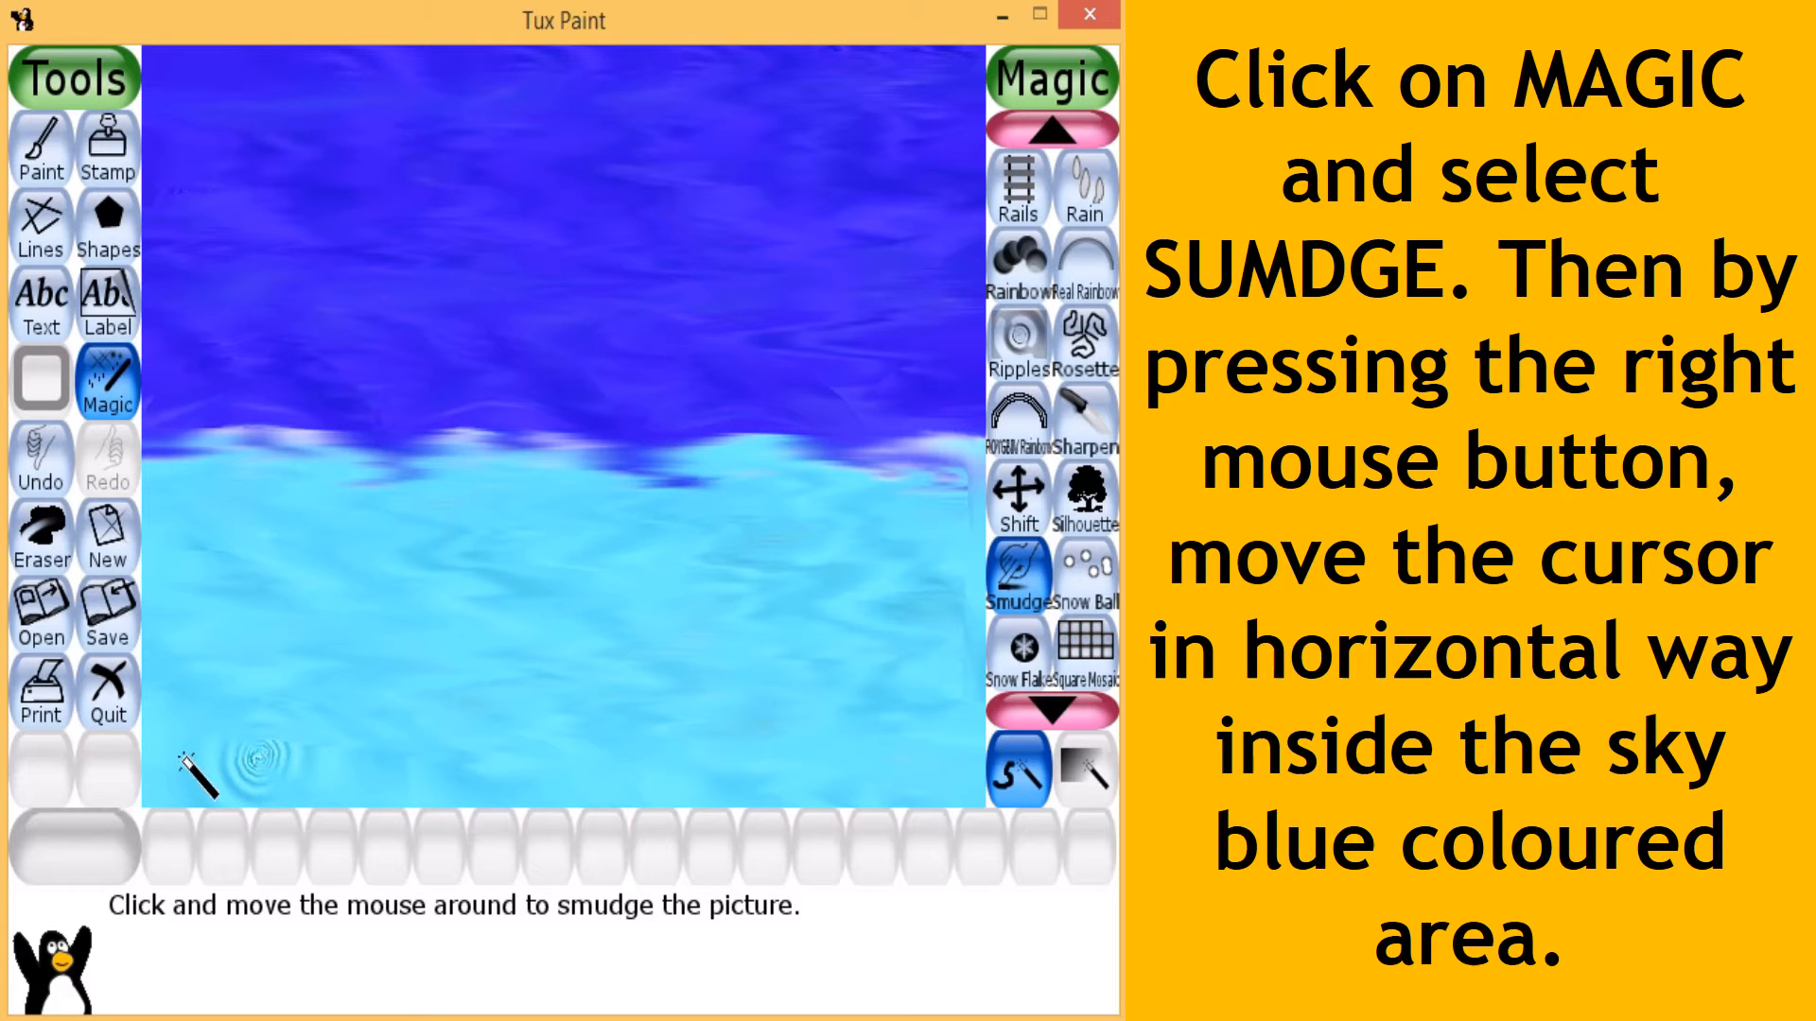
drag(189, 777, 407, 771)
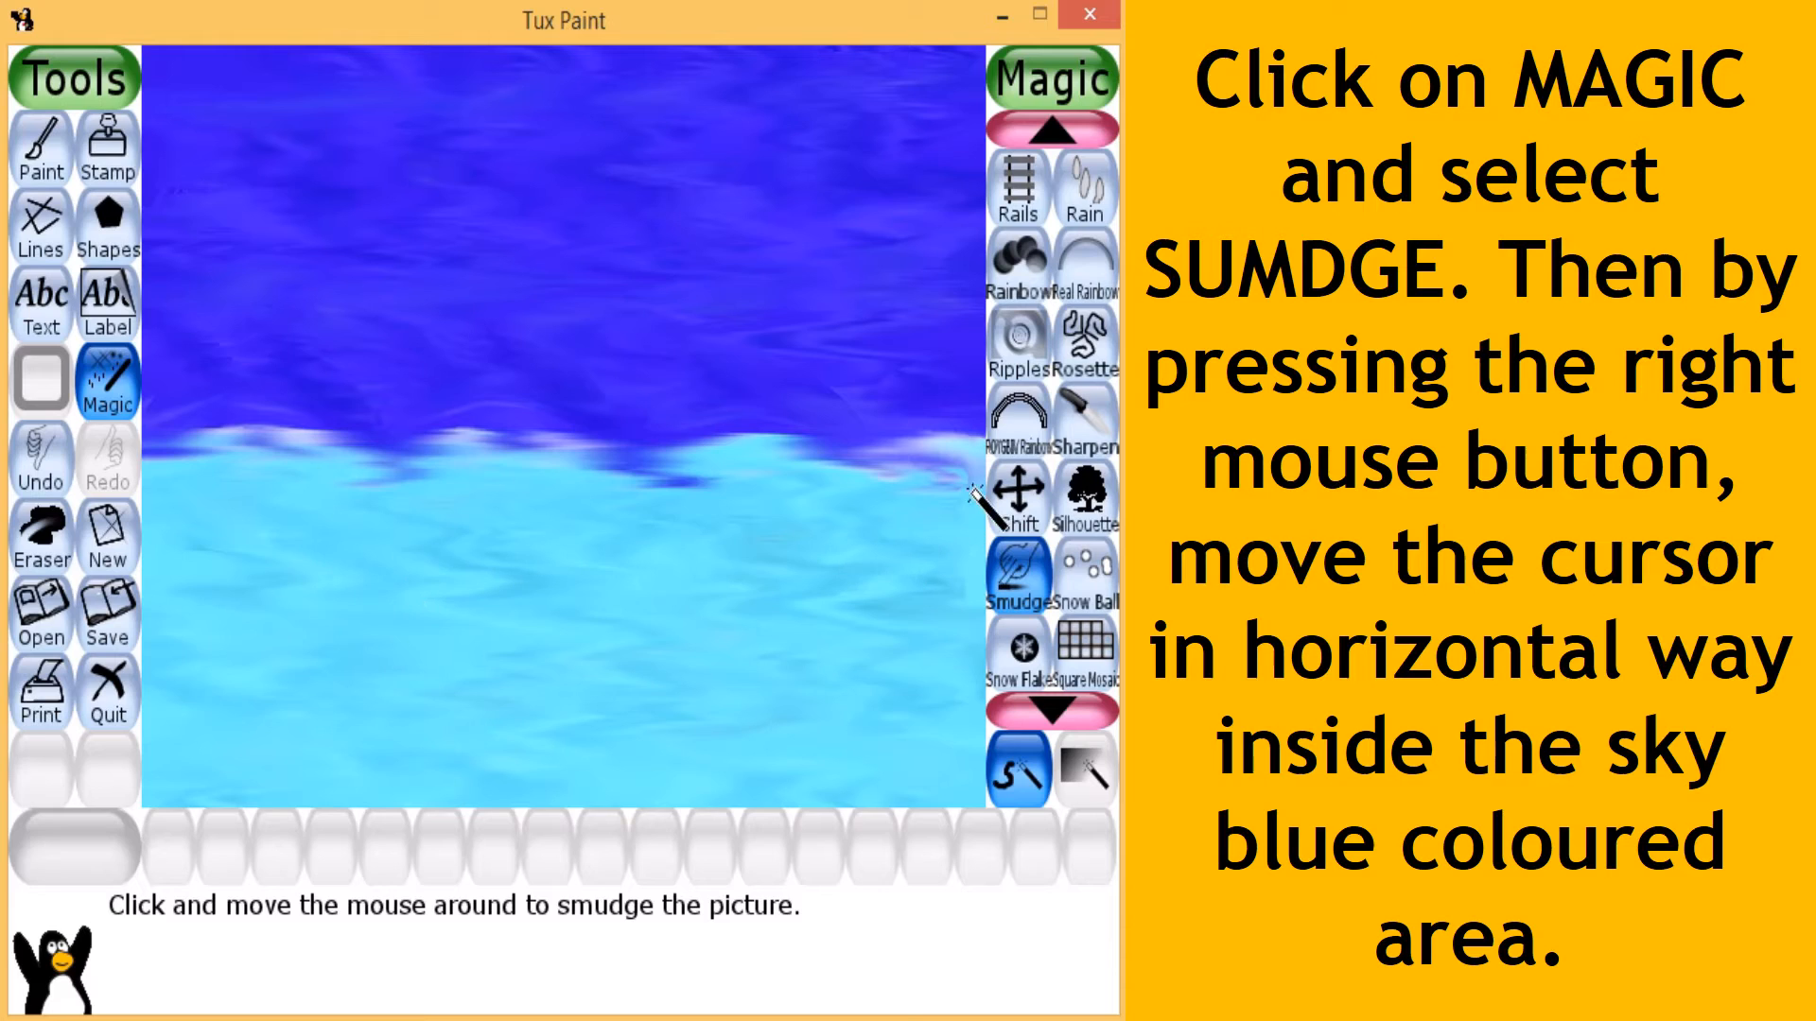
- Smudge horizontally along the boundary between the dark blue and sky blue areas to blend the two
mouse_move(948, 493)
mouse_down()
mouse_move(117, 520)
mouse_move(960, 460)
mouse_move(144, 457)
mouse_move(1002, 468)
mouse_move(137, 479)
mouse_up()
drag(247, 468, 388, 667)
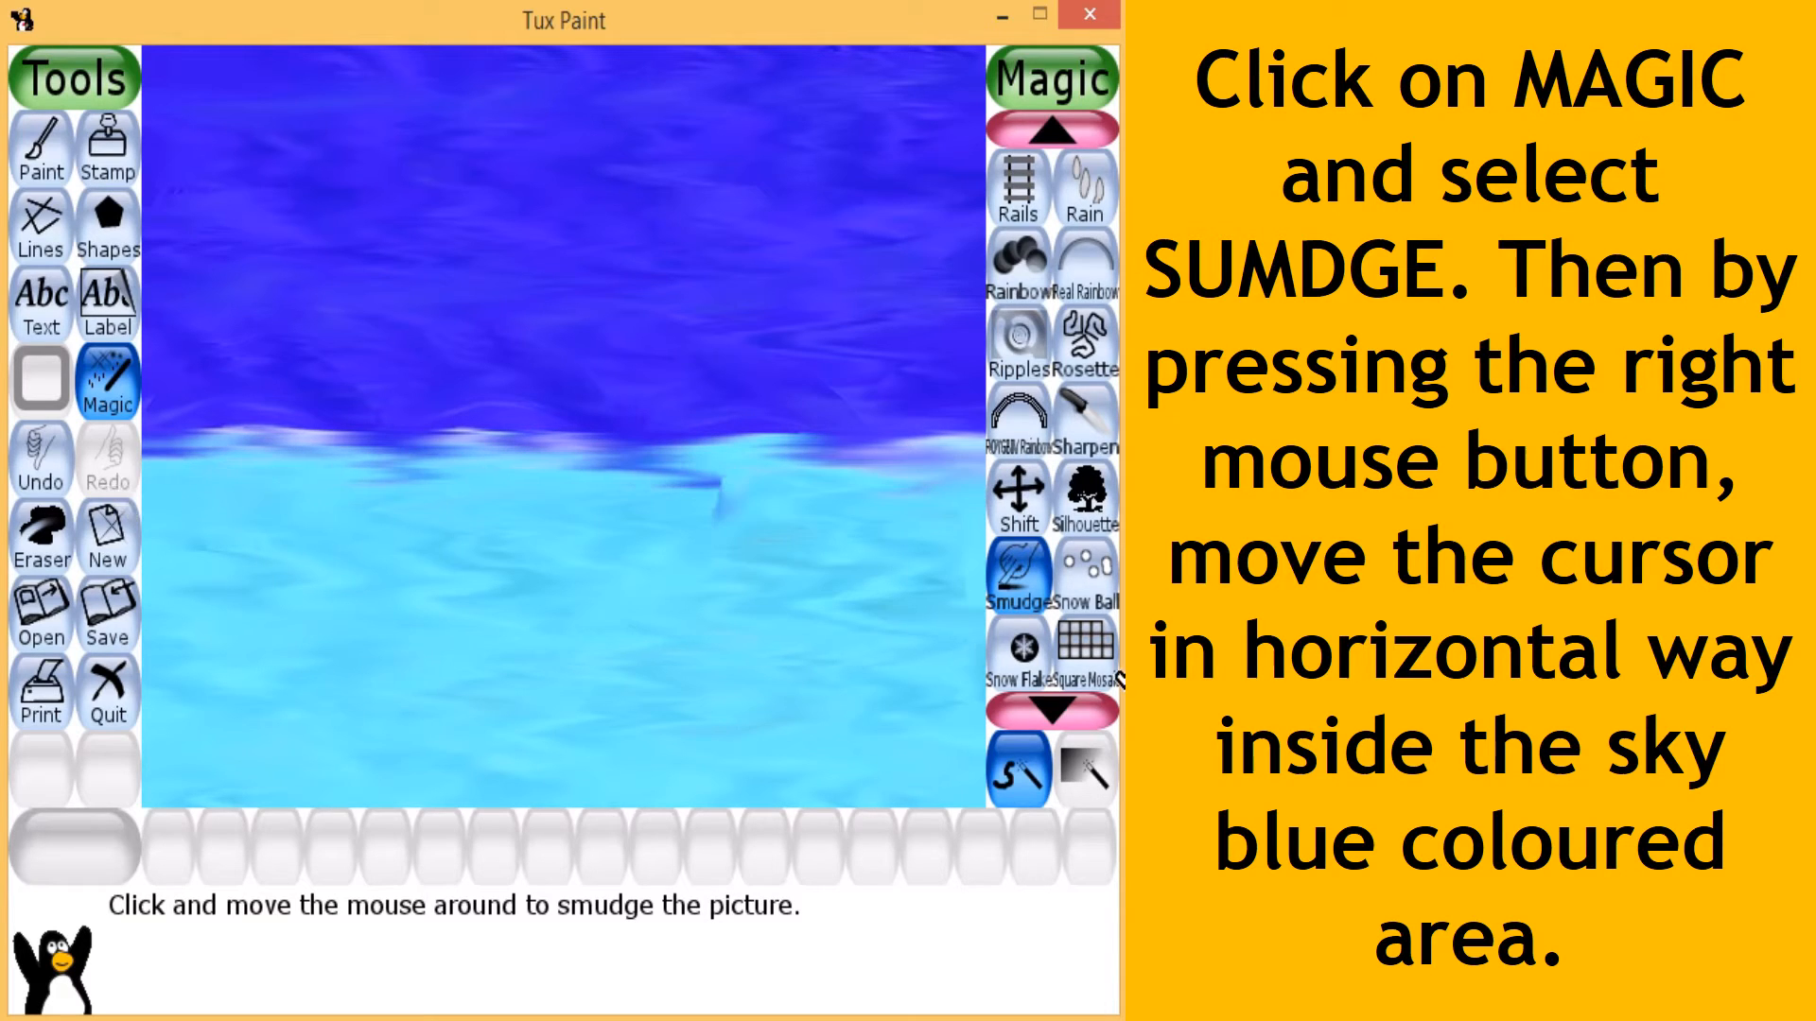
mouse_move(1119, 679)
mouse_down()
mouse_move(892, 519)
mouse_move(263, 495)
mouse_move(965, 491)
mouse_up()
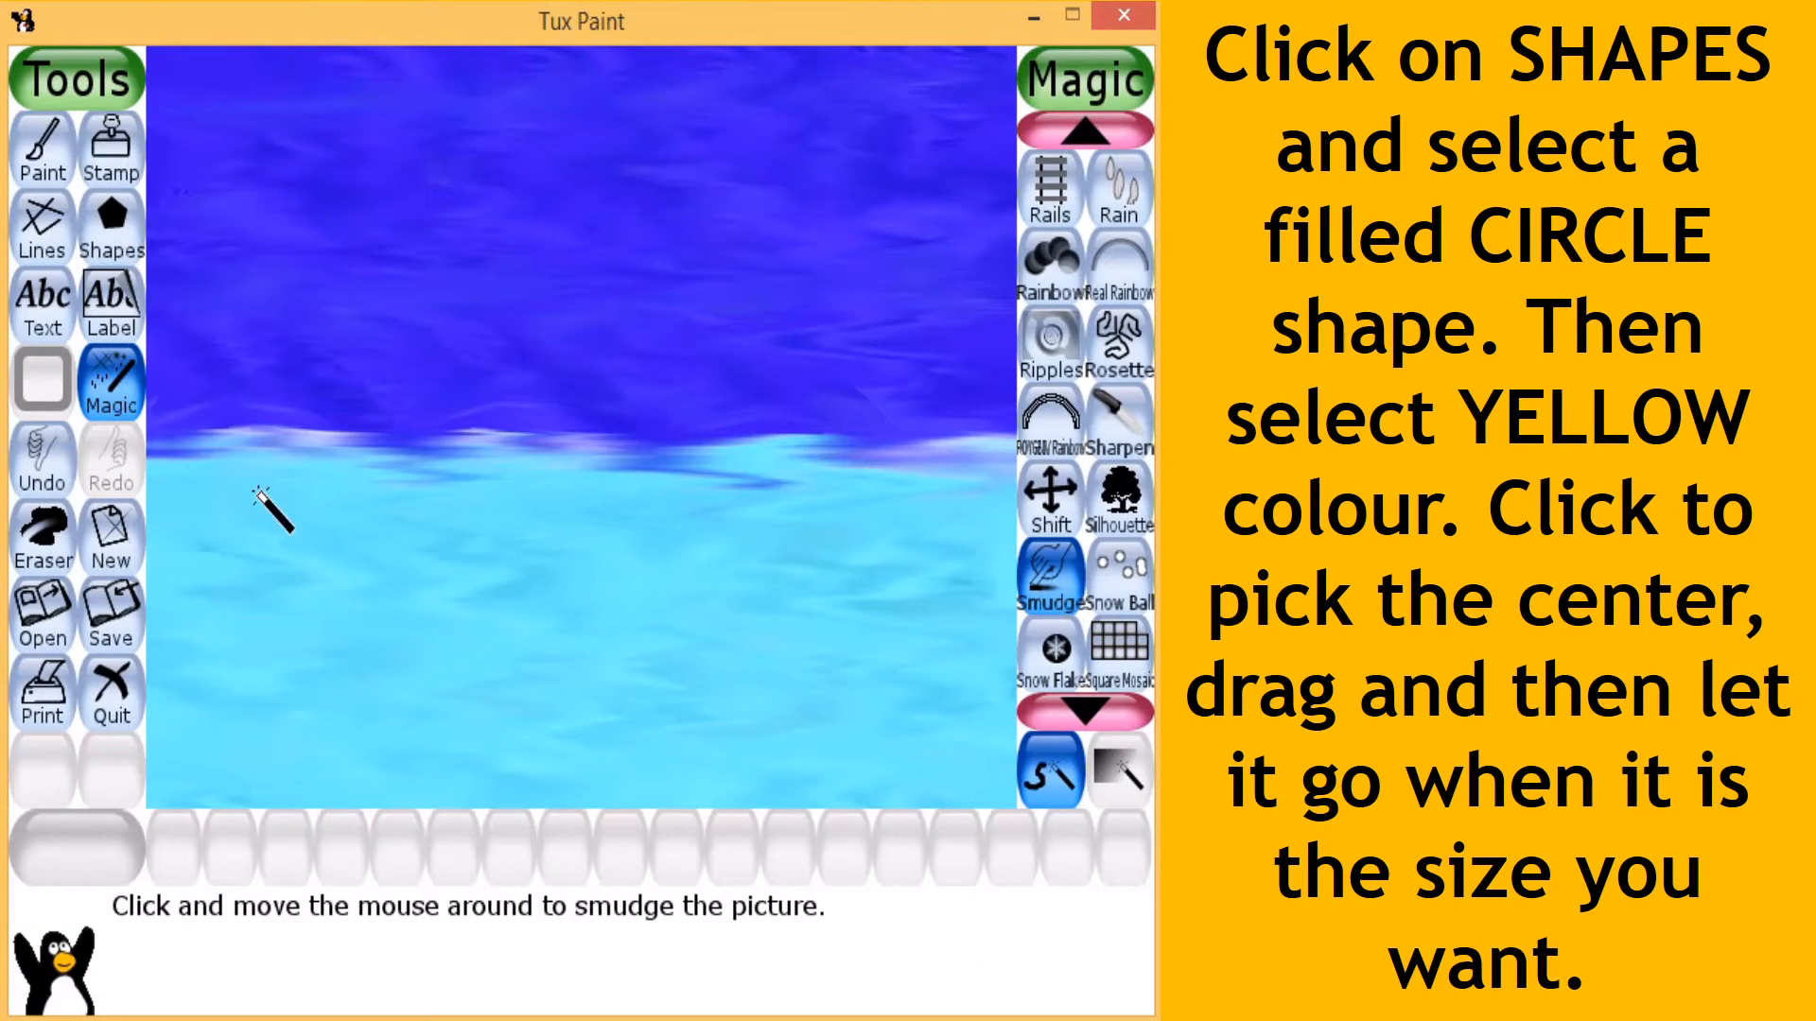
- Draw a filled yellow circle near the middle of the canvas, with its lower edge just reaching the sky blue area
click(132, 244)
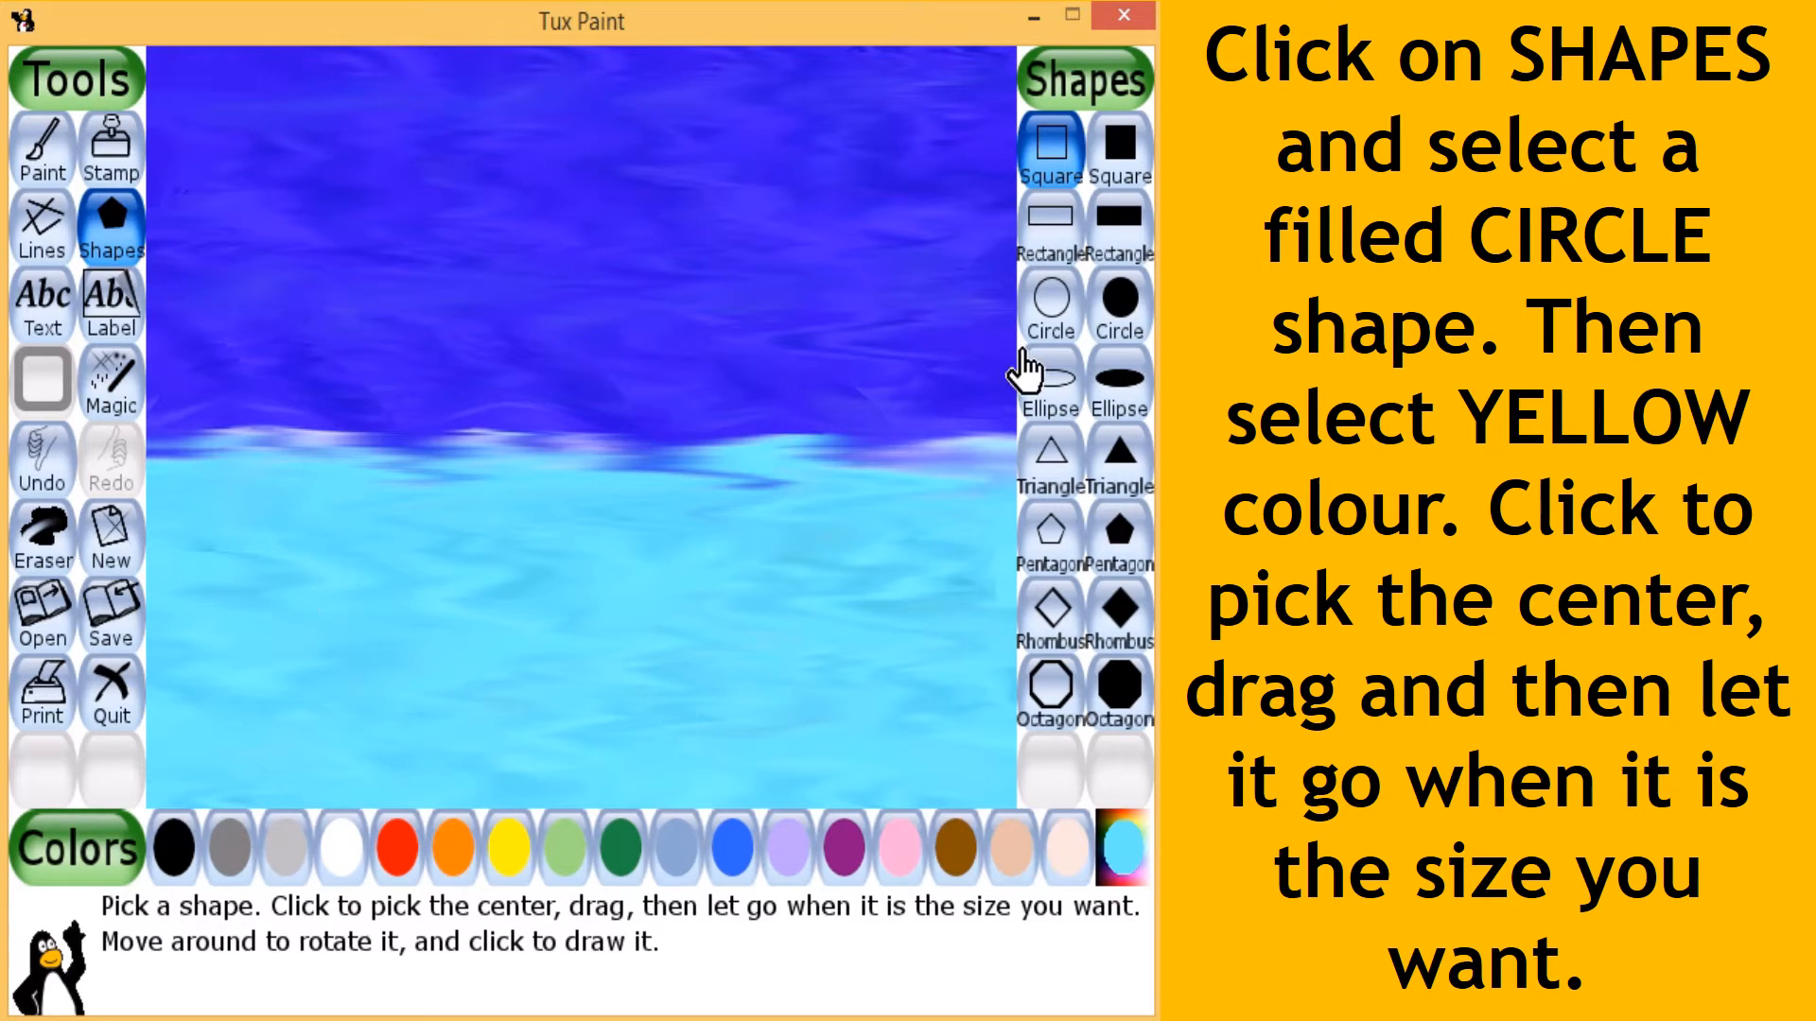
click(1124, 331)
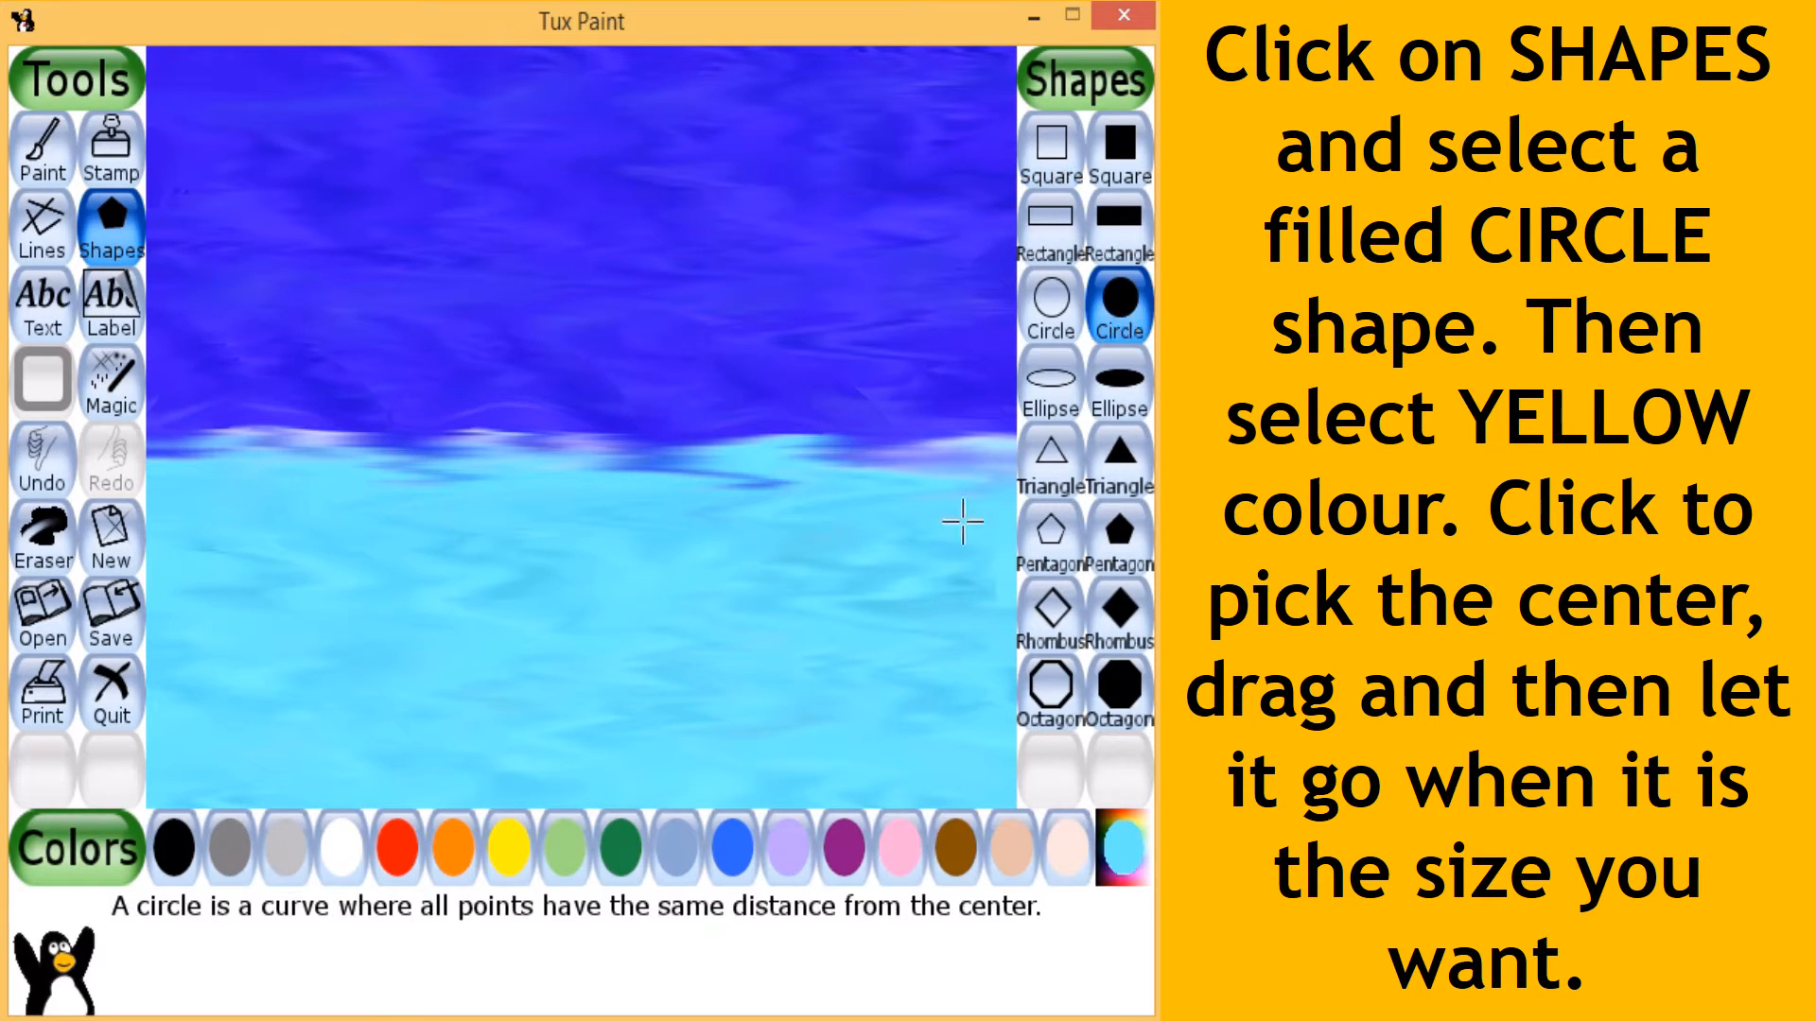
click(510, 862)
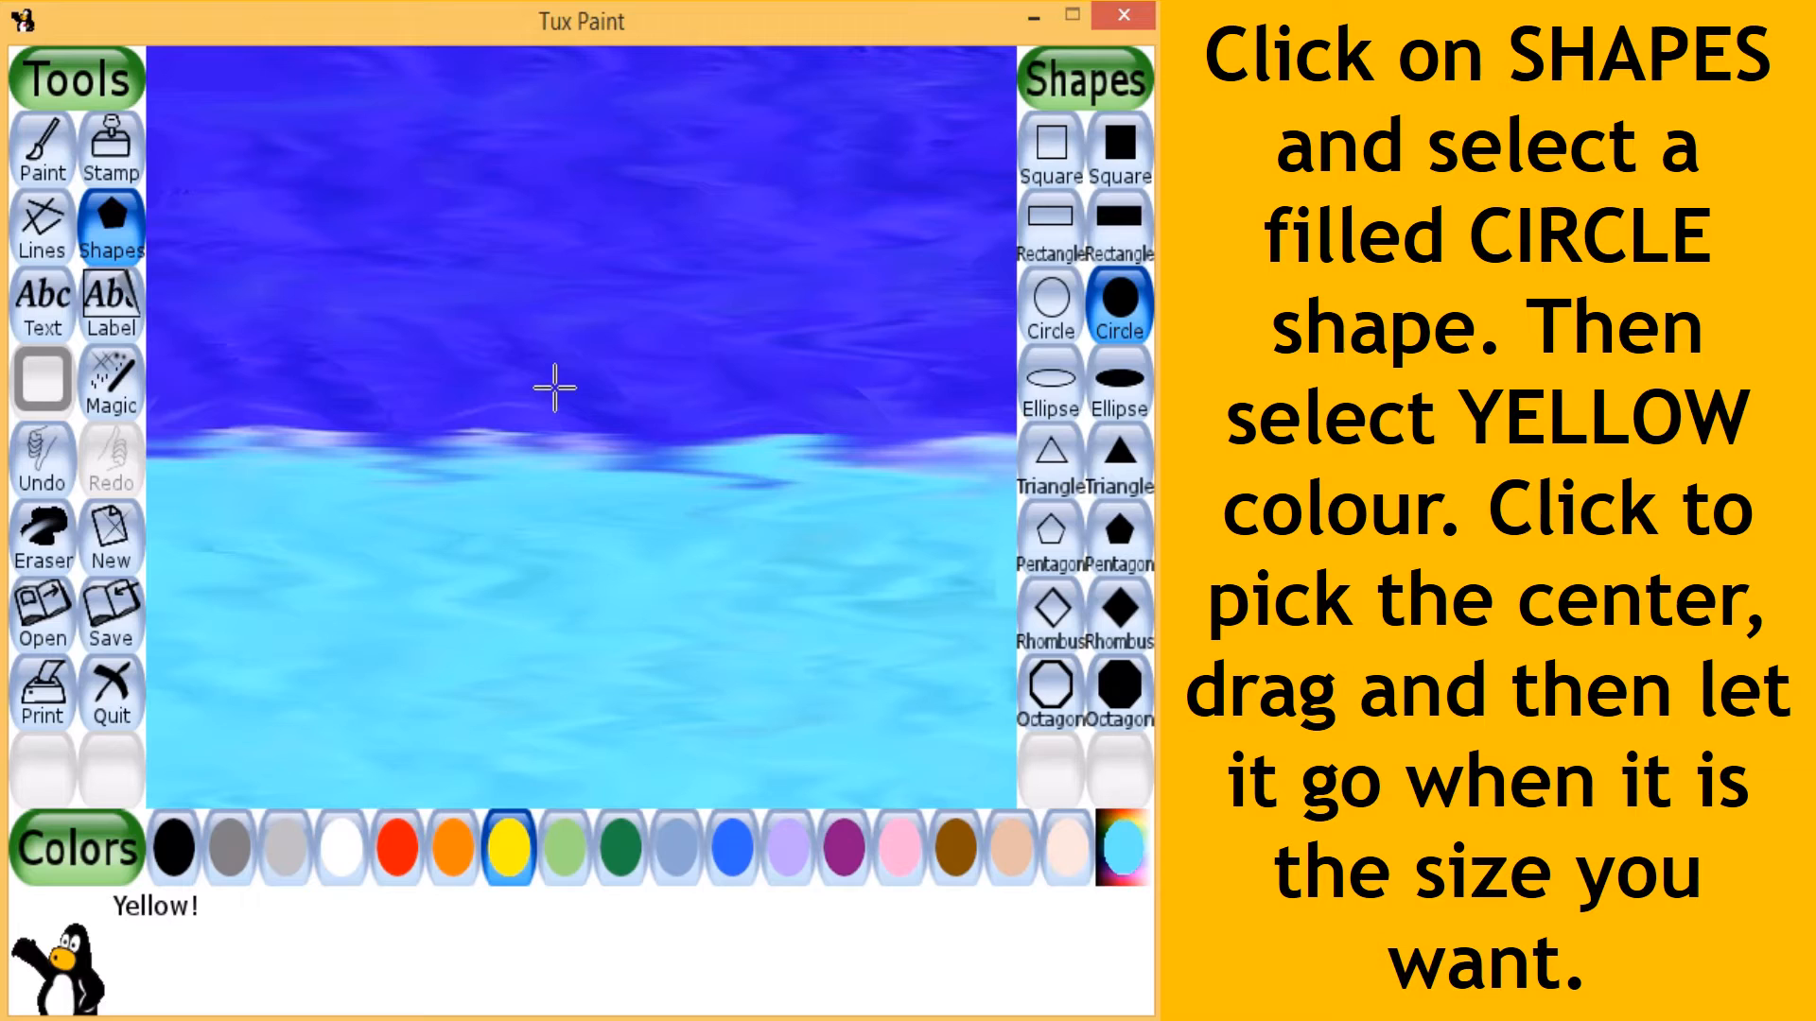
drag(551, 378, 598, 457)
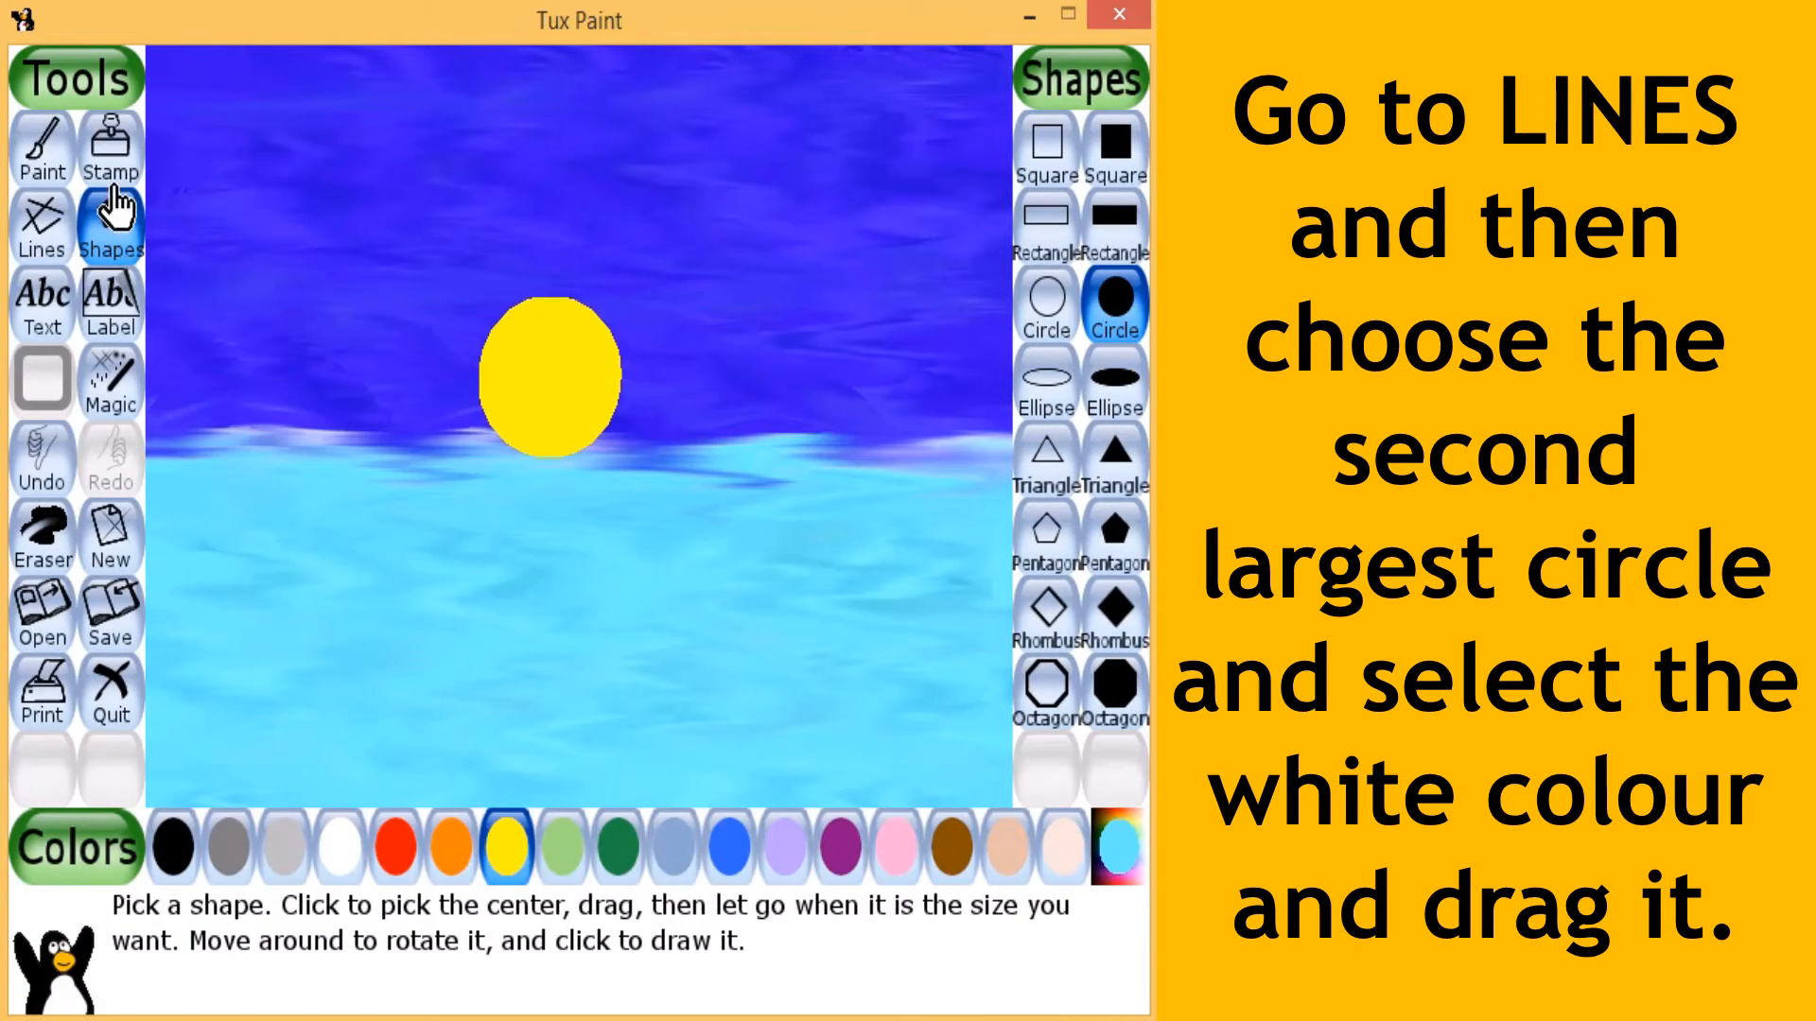
- Draw a horizontal white line across the full canvas along the blue boundary, using the Lines tool with the second largest round brush
click(47, 251)
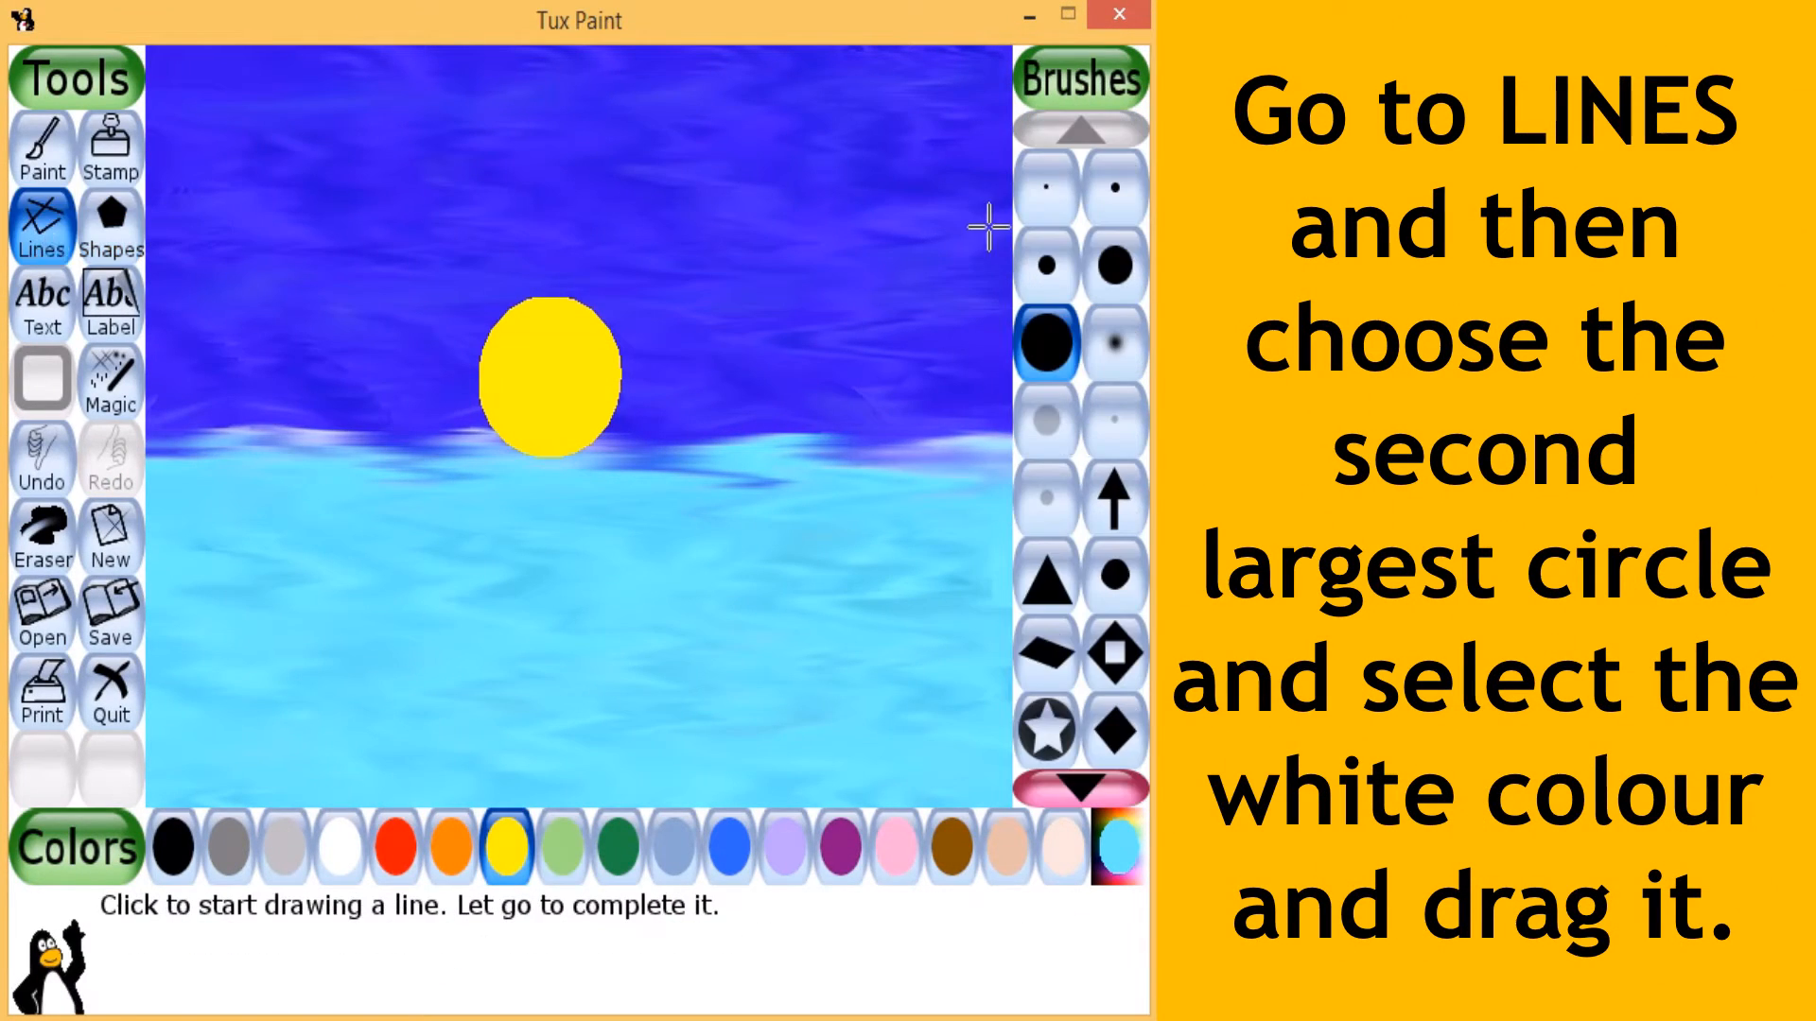
click(1103, 269)
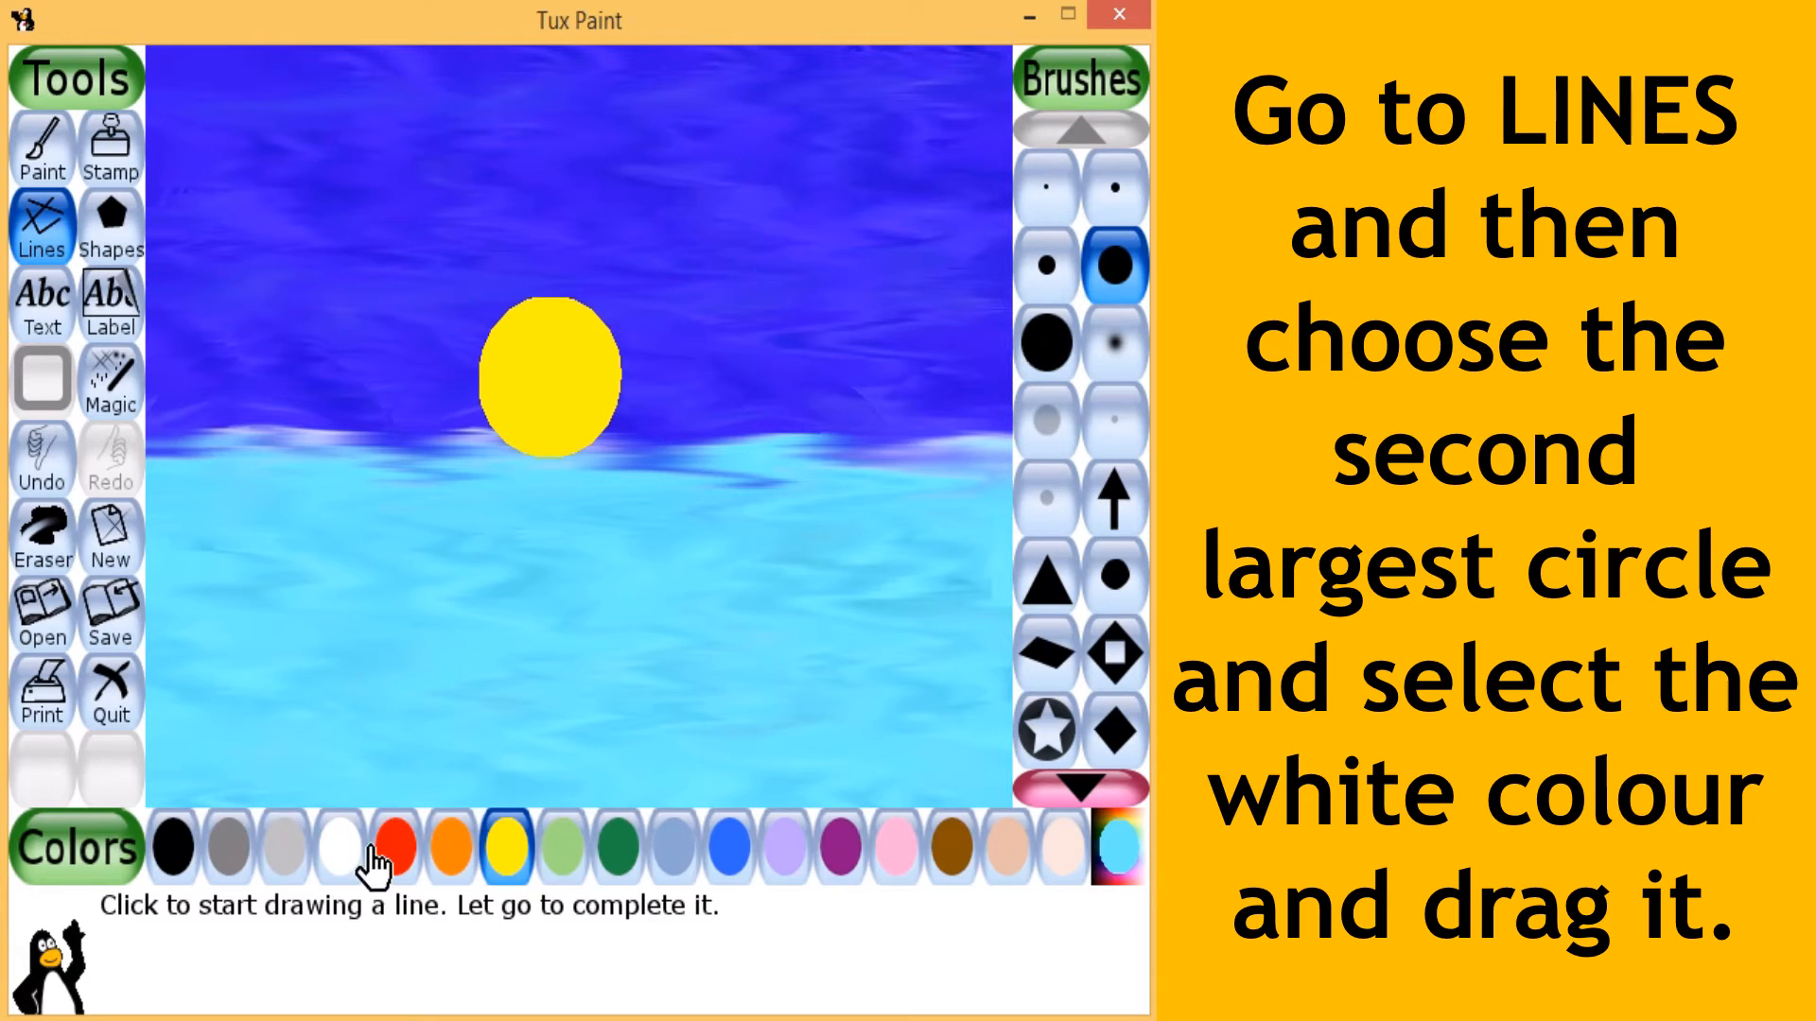
click(338, 846)
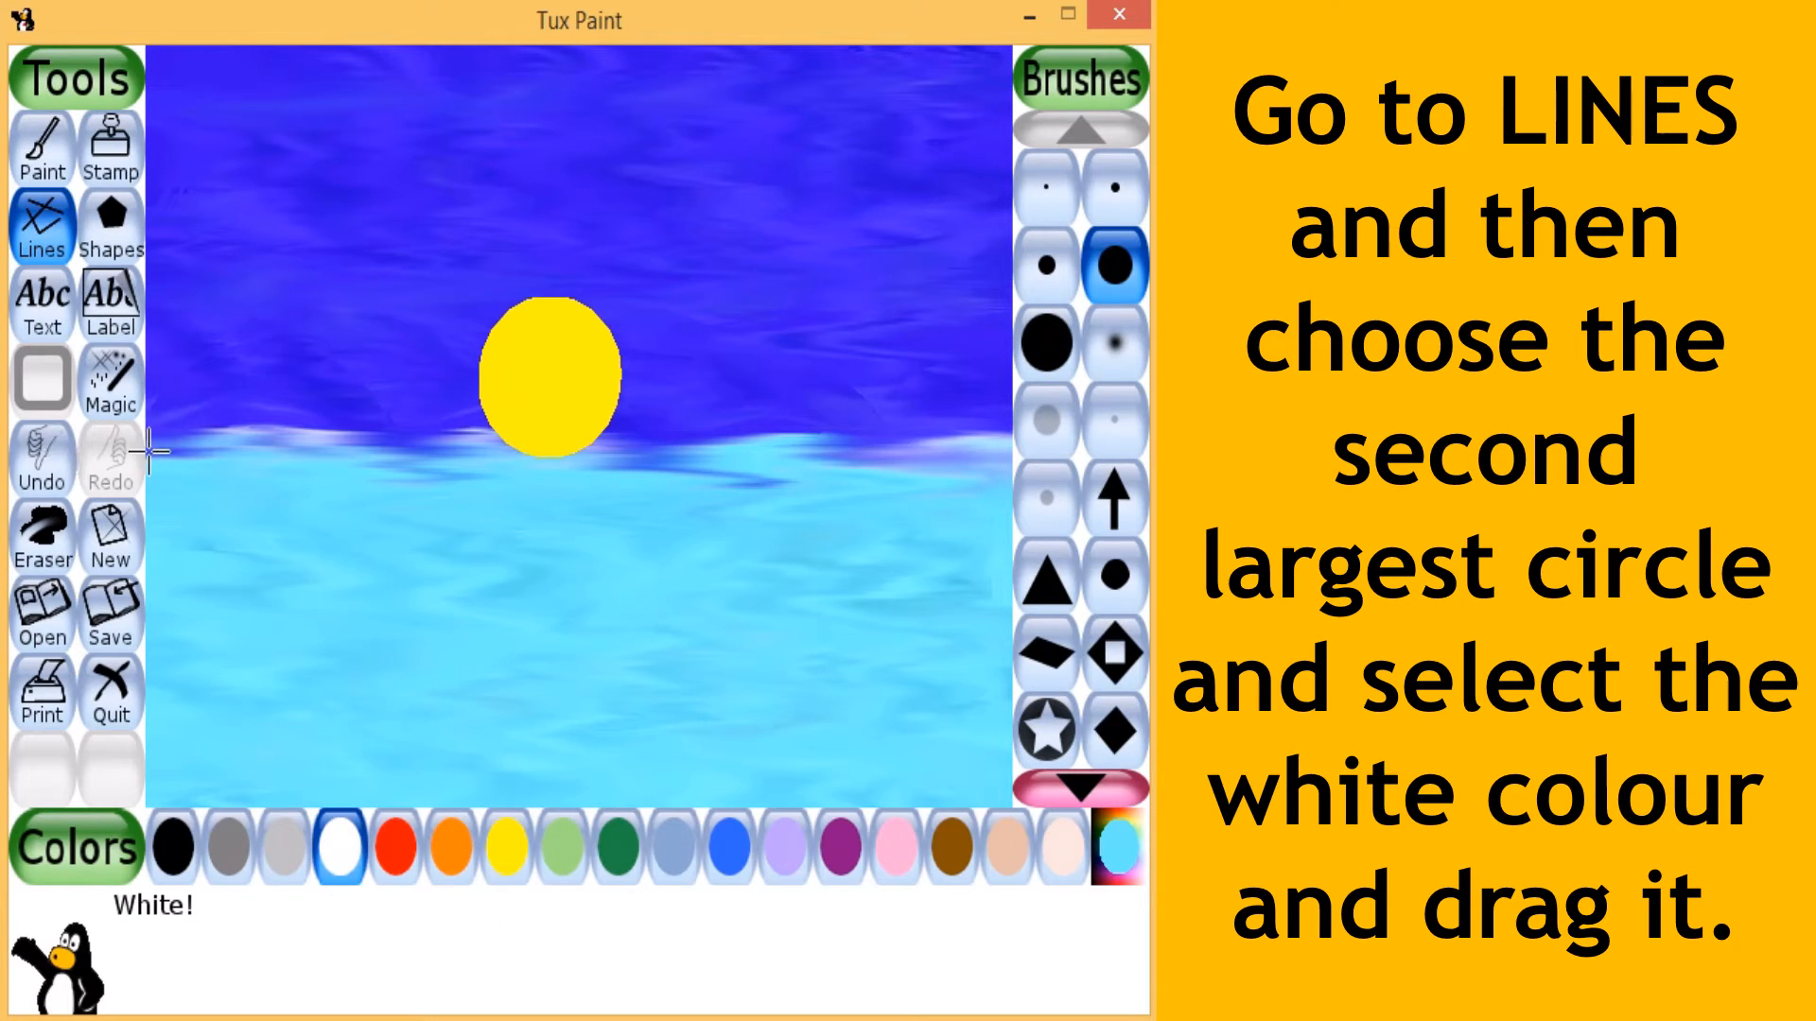
drag(149, 458, 1010, 454)
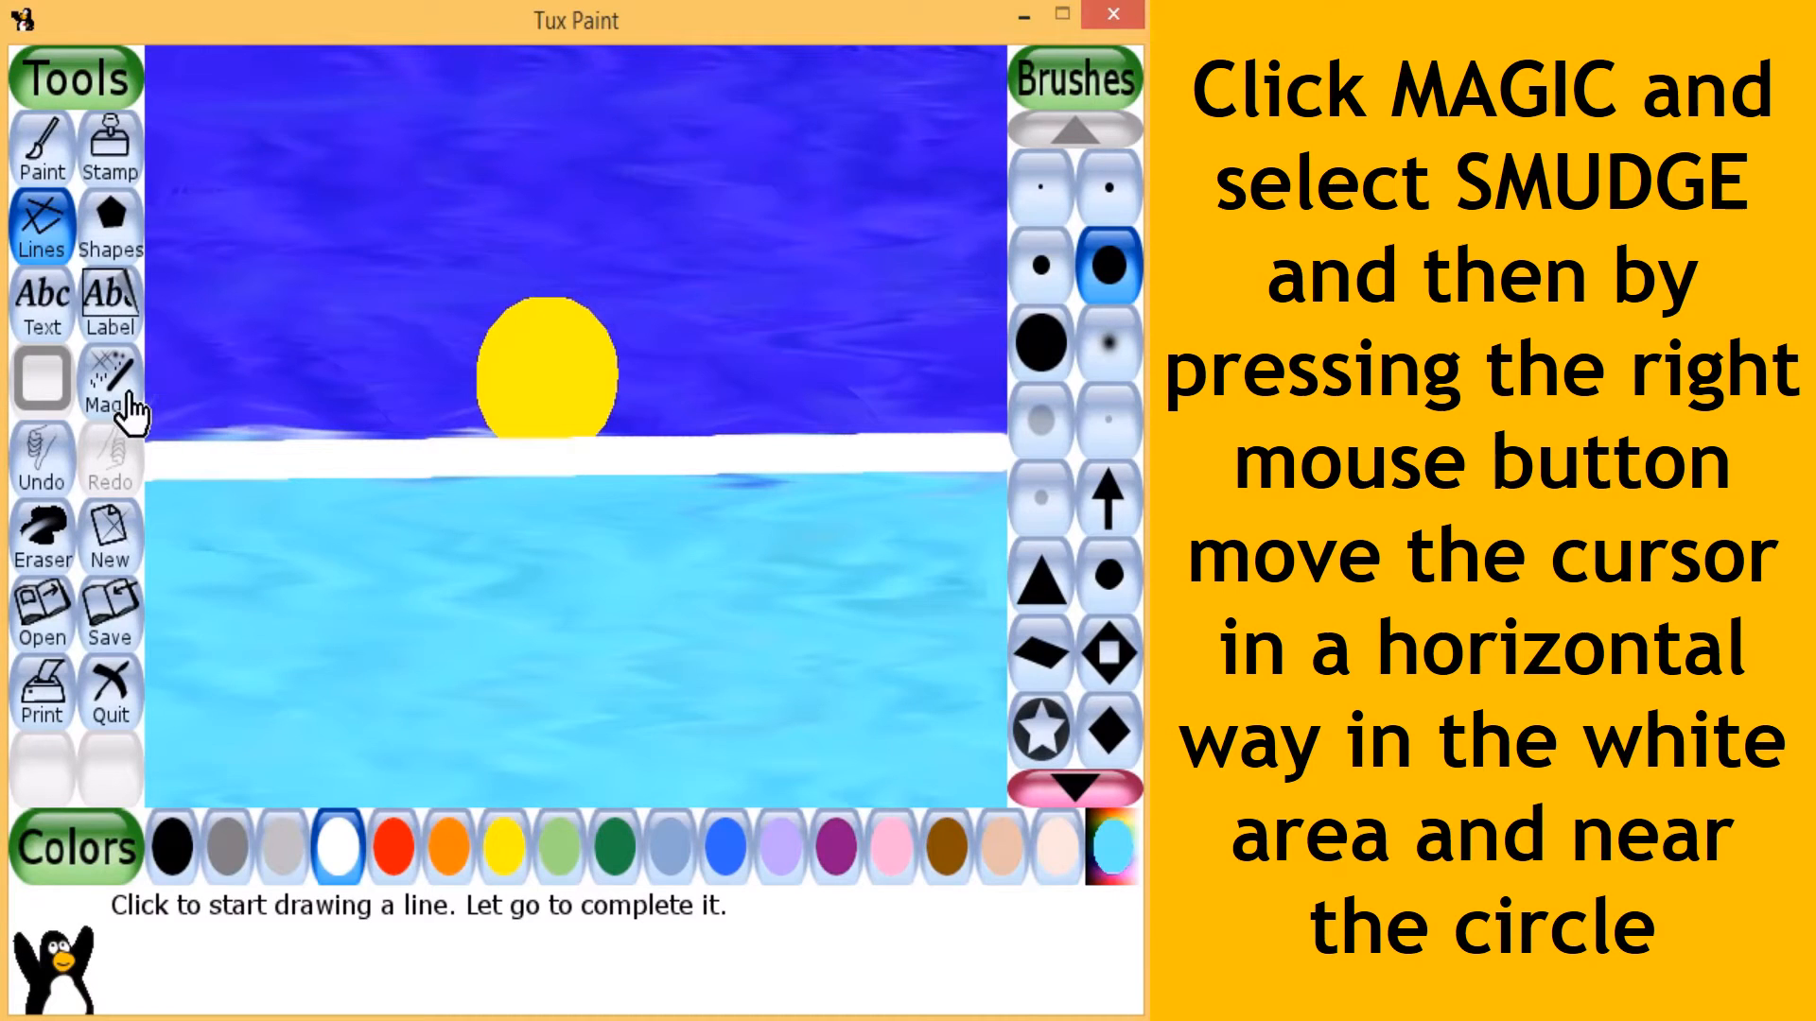
- Smudge the white band's edges horizontally with the Smudge magic effect and spread the yellow circle's base to both sides
click(99, 410)
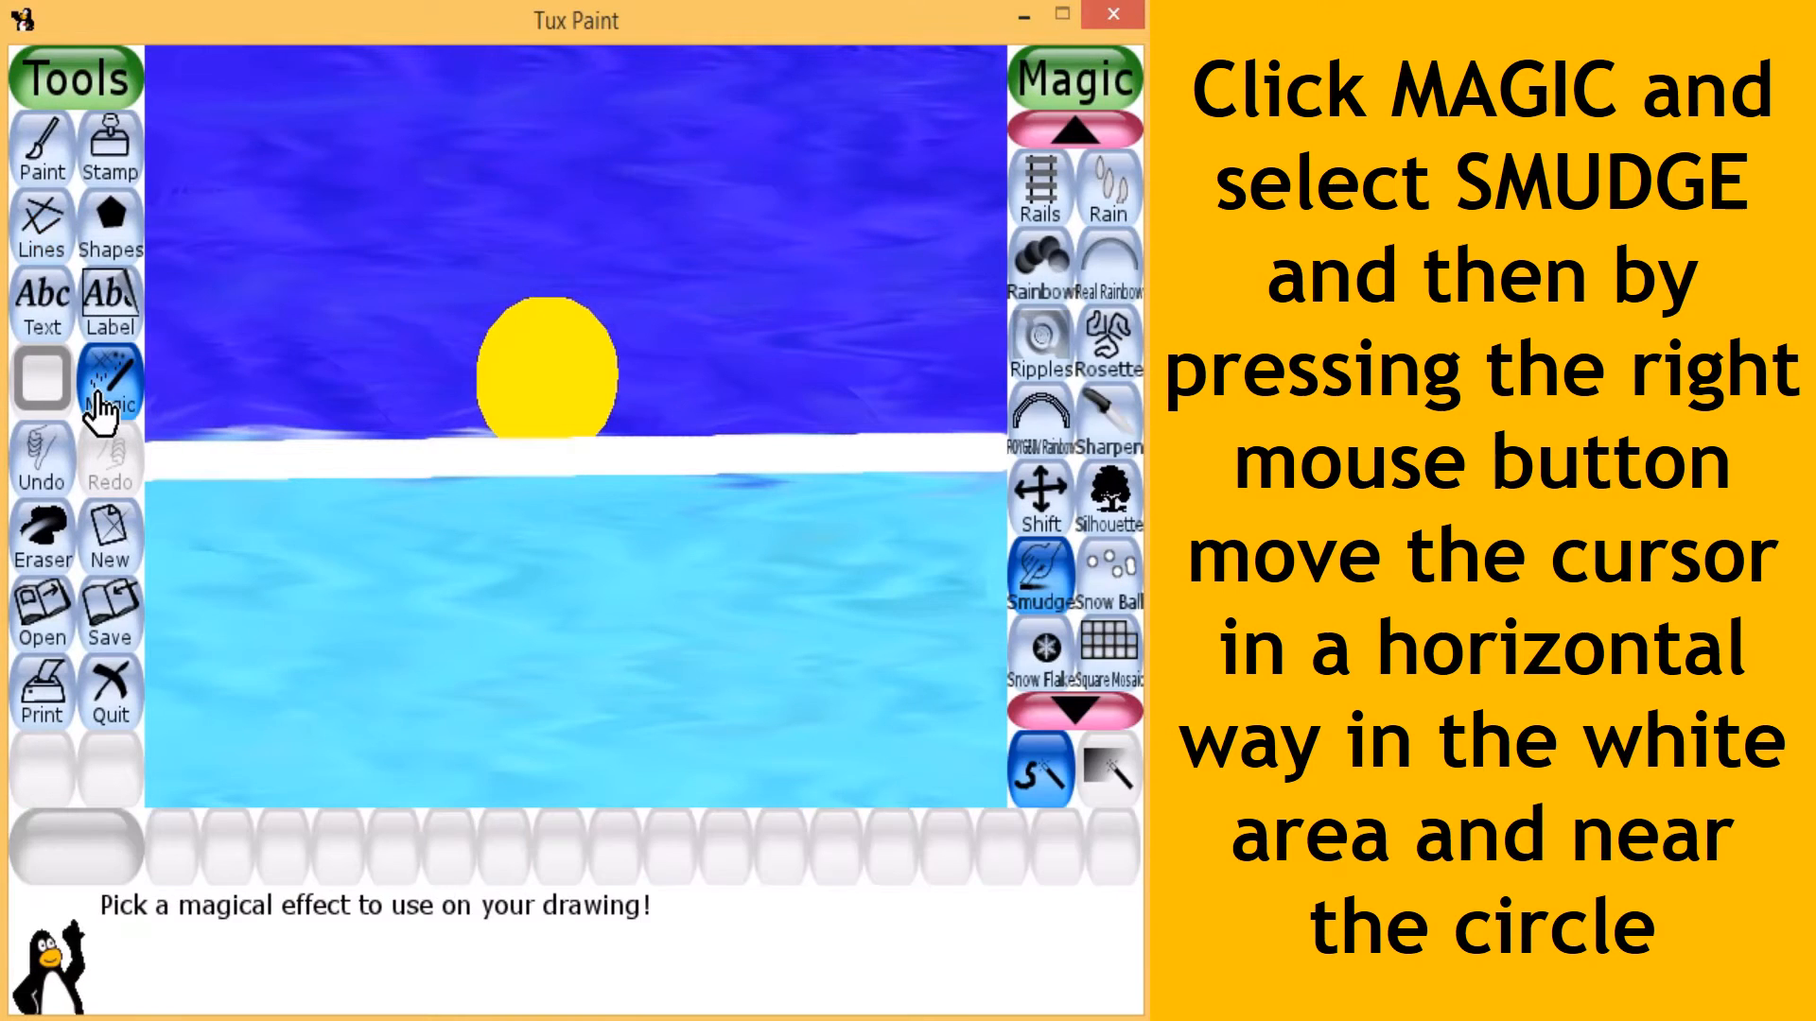
click(1035, 596)
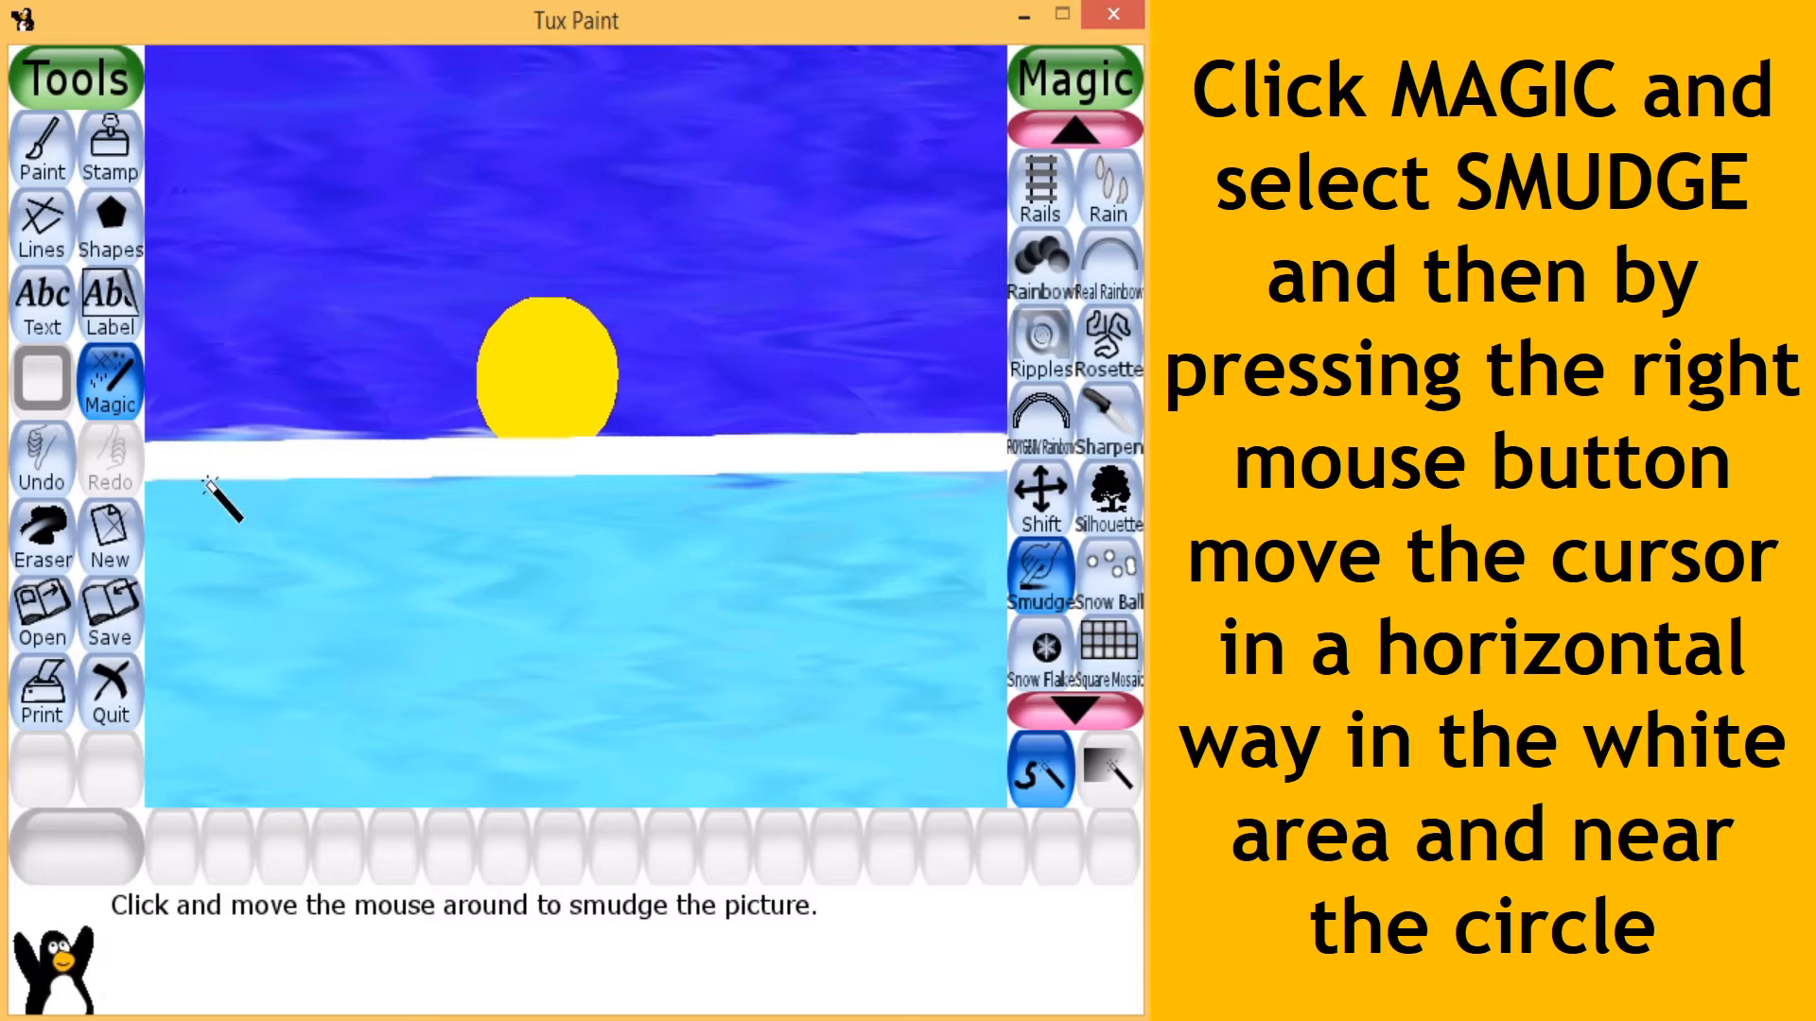
mouse_move(149, 482)
mouse_down()
mouse_move(905, 461)
mouse_move(747, 482)
mouse_move(112, 484)
mouse_move(851, 486)
mouse_move(169, 479)
mouse_move(210, 434)
mouse_move(853, 431)
mouse_up()
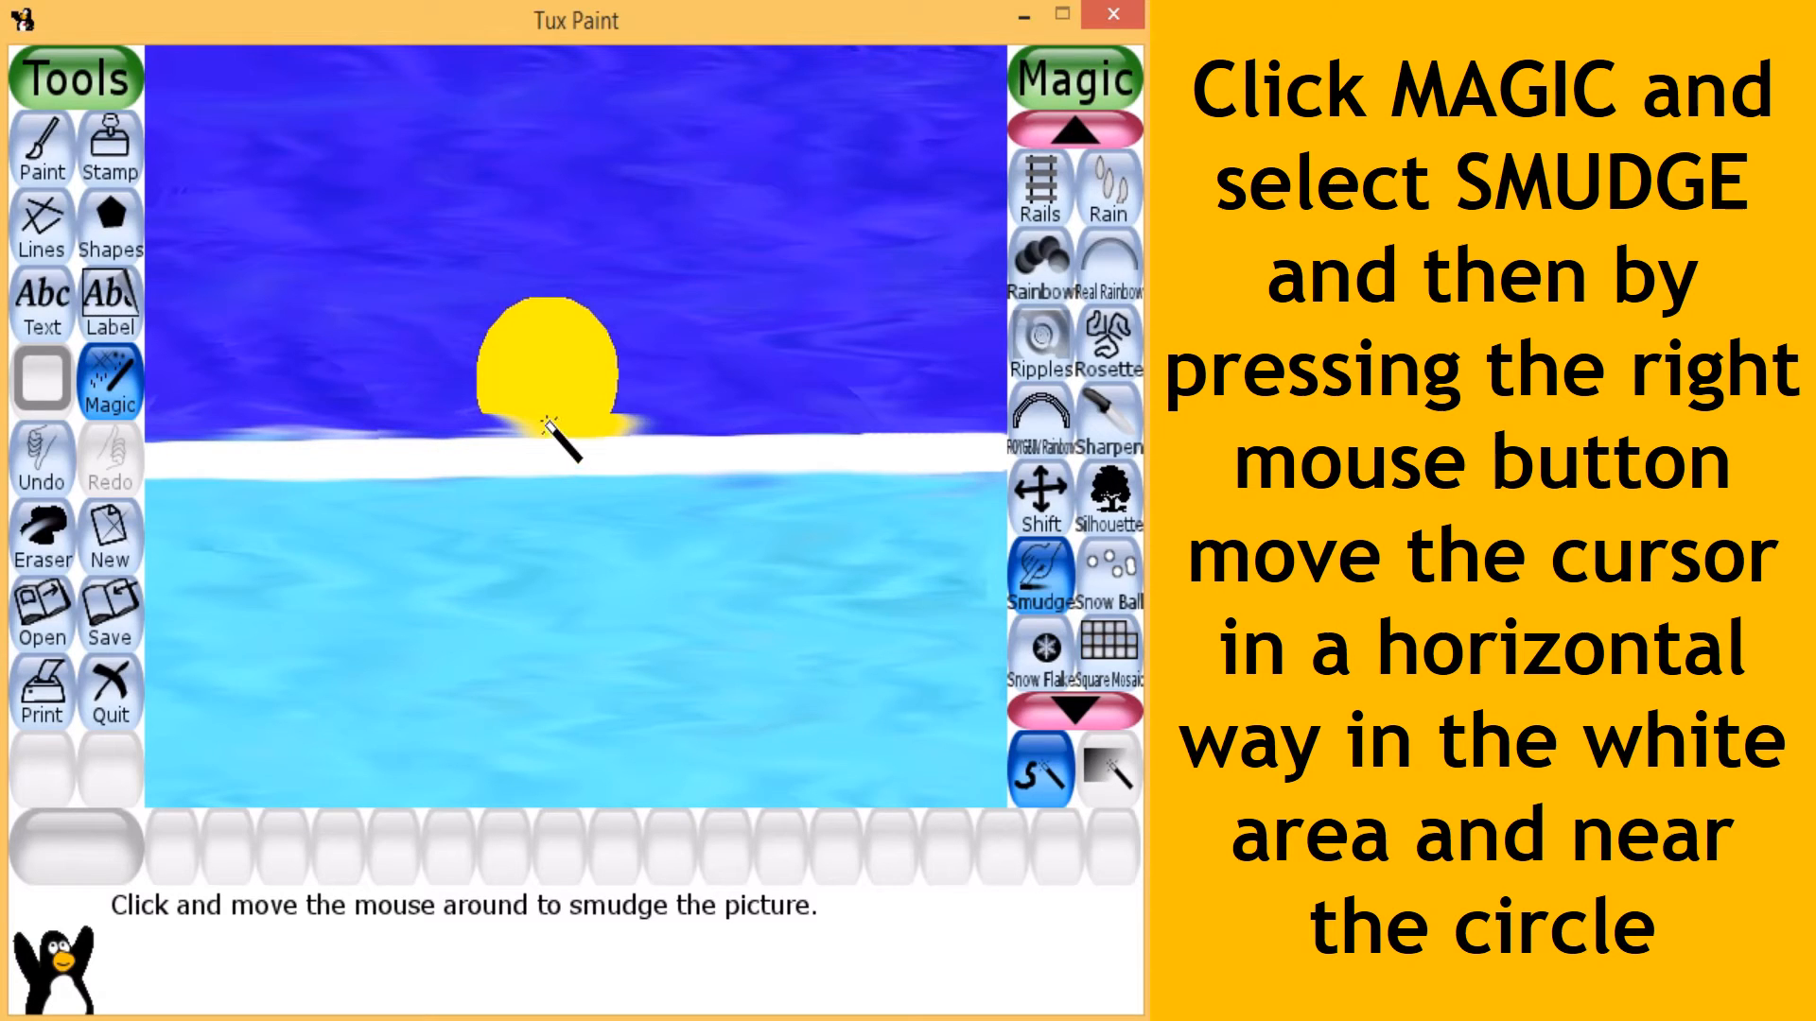
mouse_move(546, 421)
mouse_down()
mouse_move(249, 422)
mouse_move(851, 427)
mouse_move(684, 430)
mouse_up()
drag(532, 425, 221, 430)
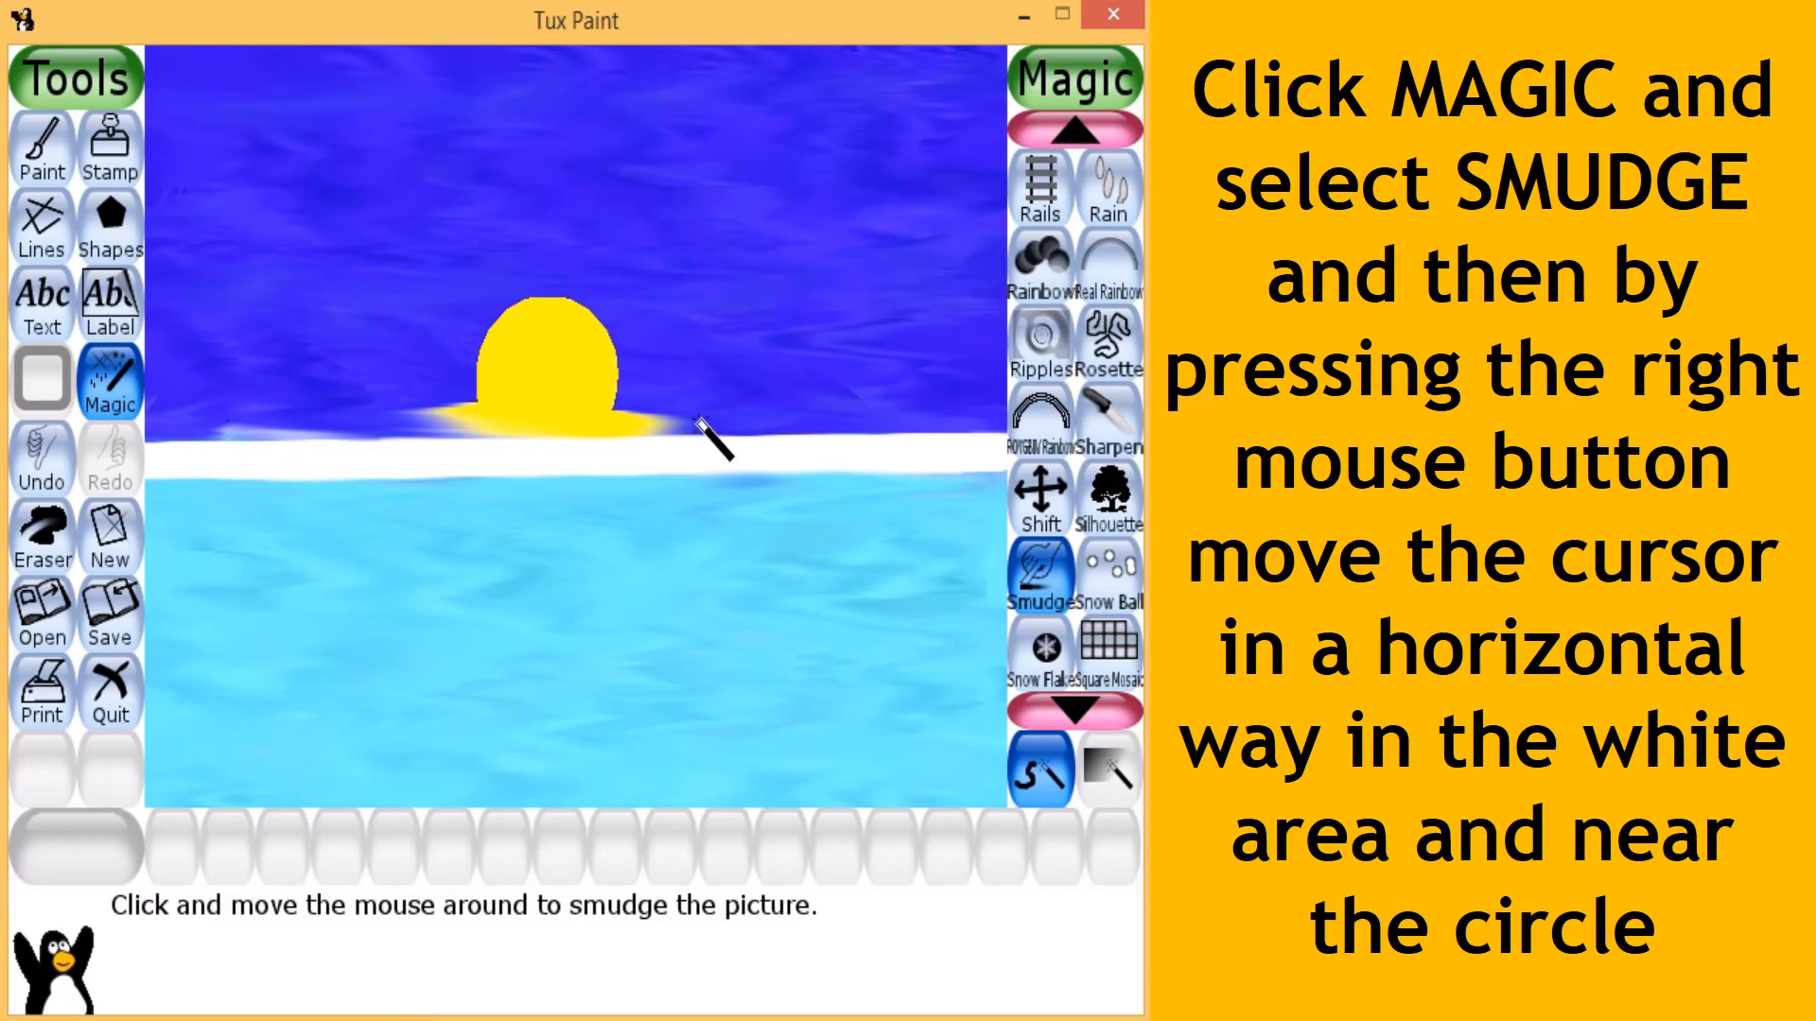
- Smudge the yellow glow farther out to both sides along the top of the white band, and blend the band's lower edge
drag(698, 421, 951, 424)
drag(643, 418, 881, 420)
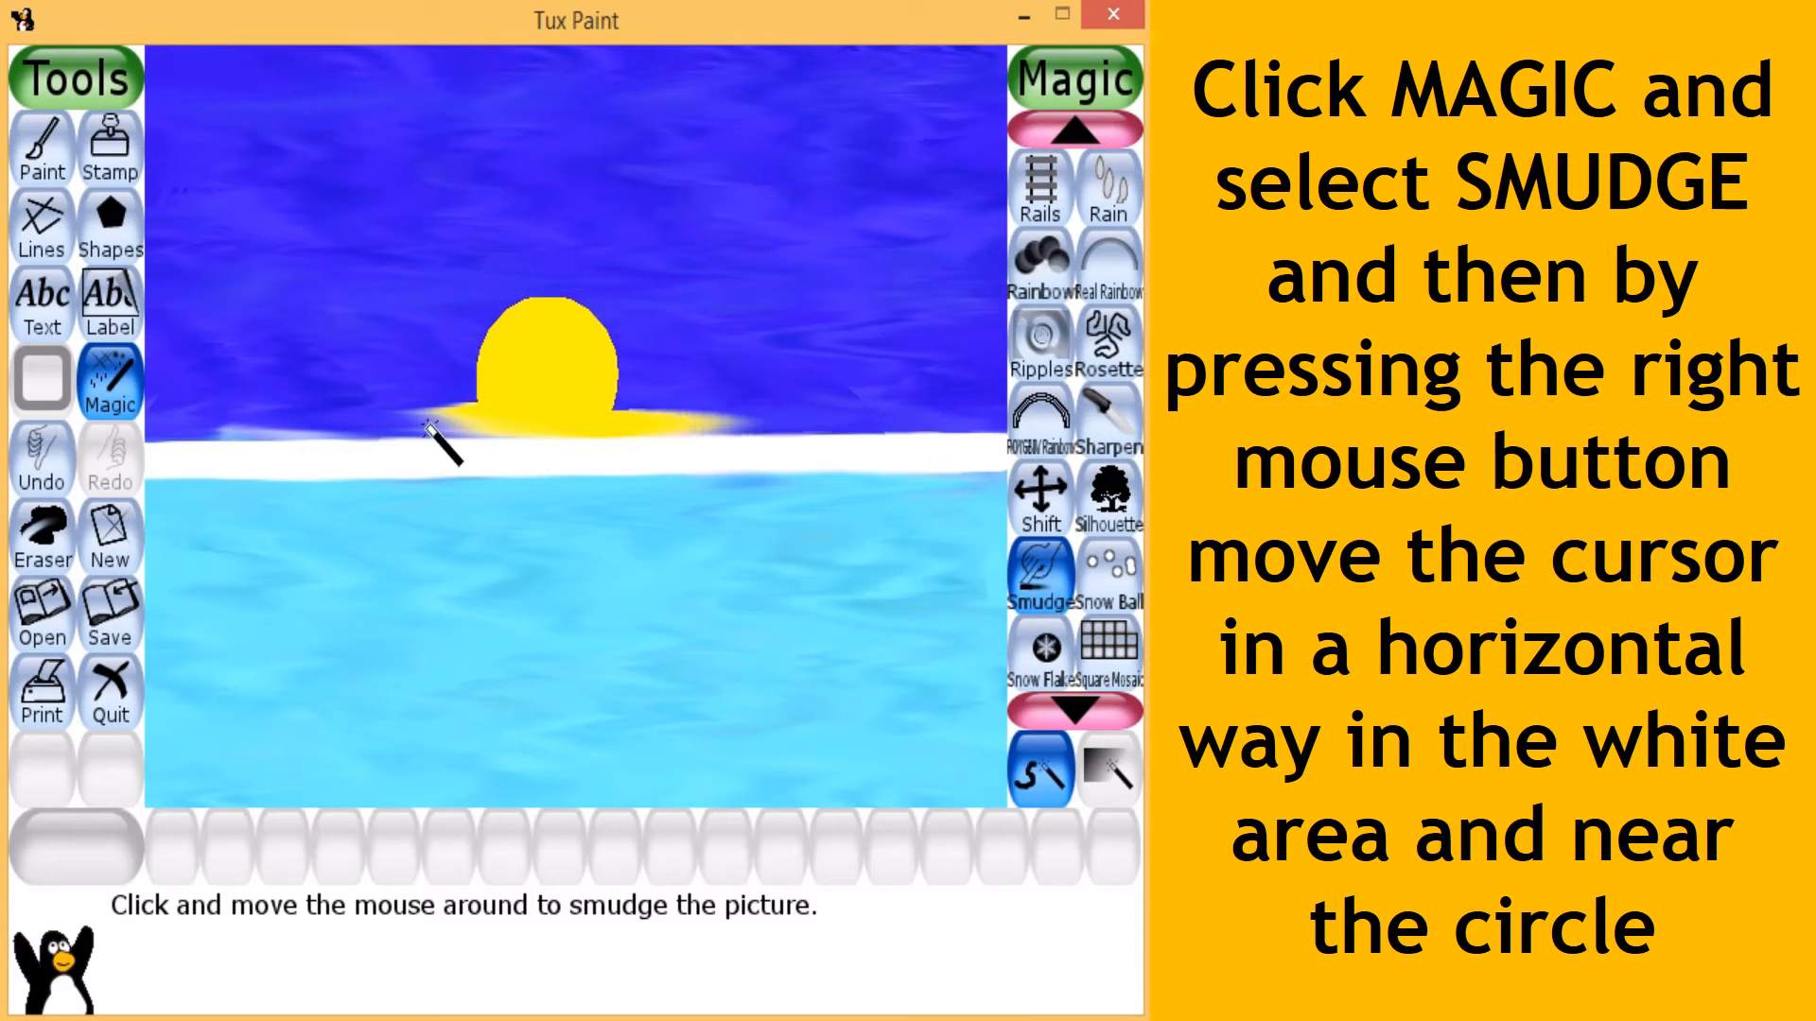
mouse_move(427, 425)
mouse_down()
mouse_move(292, 429)
mouse_move(460, 423)
mouse_move(309, 434)
mouse_up()
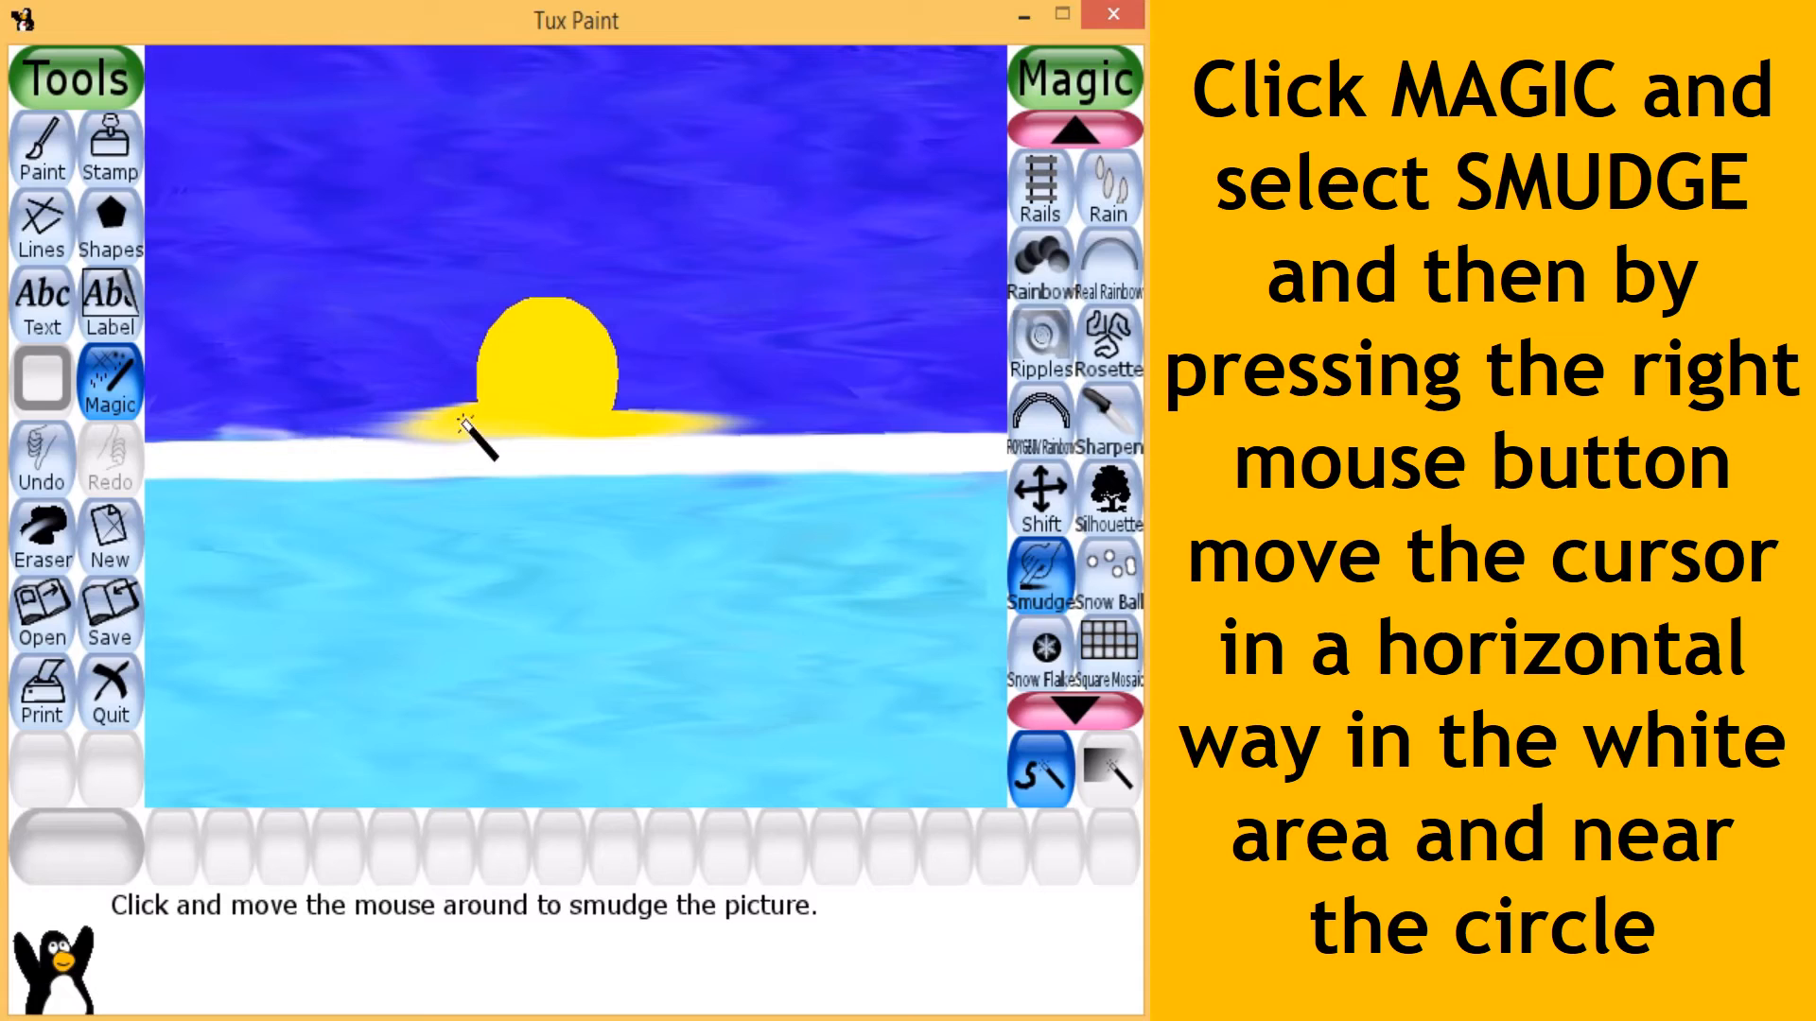
mouse_move(464, 422)
mouse_down()
mouse_move(245, 434)
mouse_move(900, 435)
mouse_up()
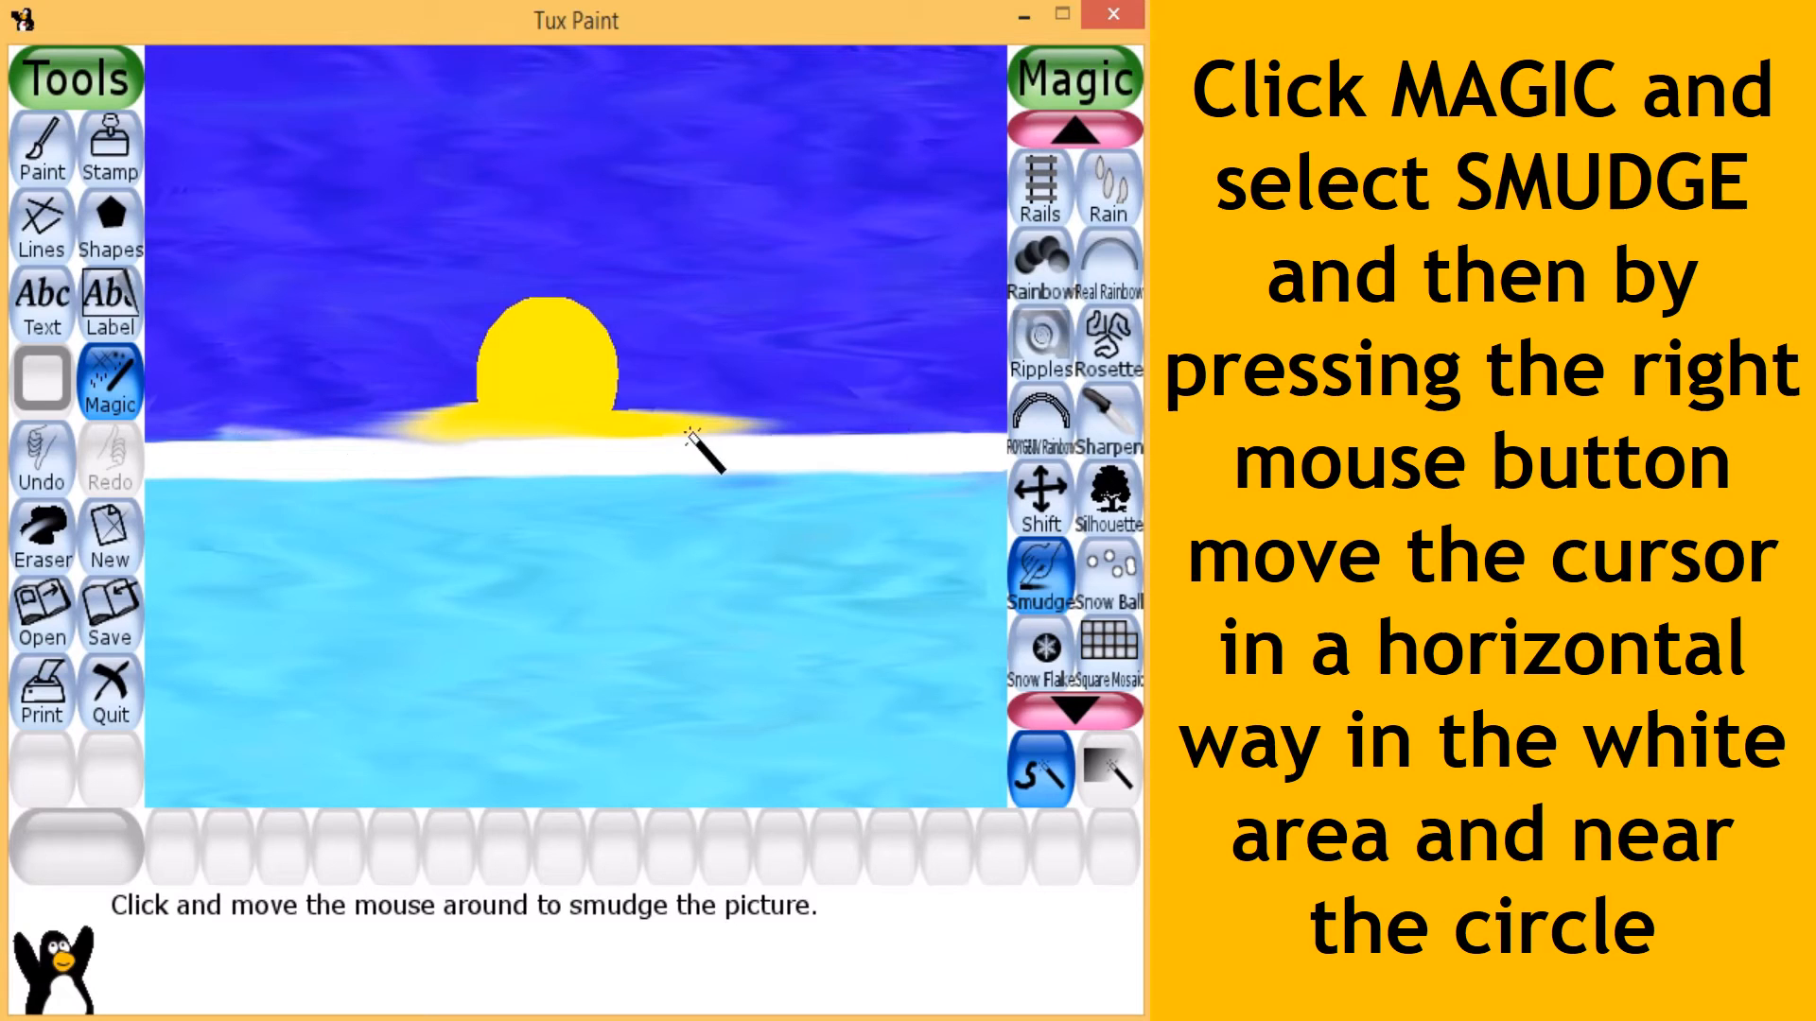
mouse_move(692, 434)
mouse_down()
mouse_move(934, 426)
mouse_move(184, 429)
mouse_up()
drag(377, 424, 278, 422)
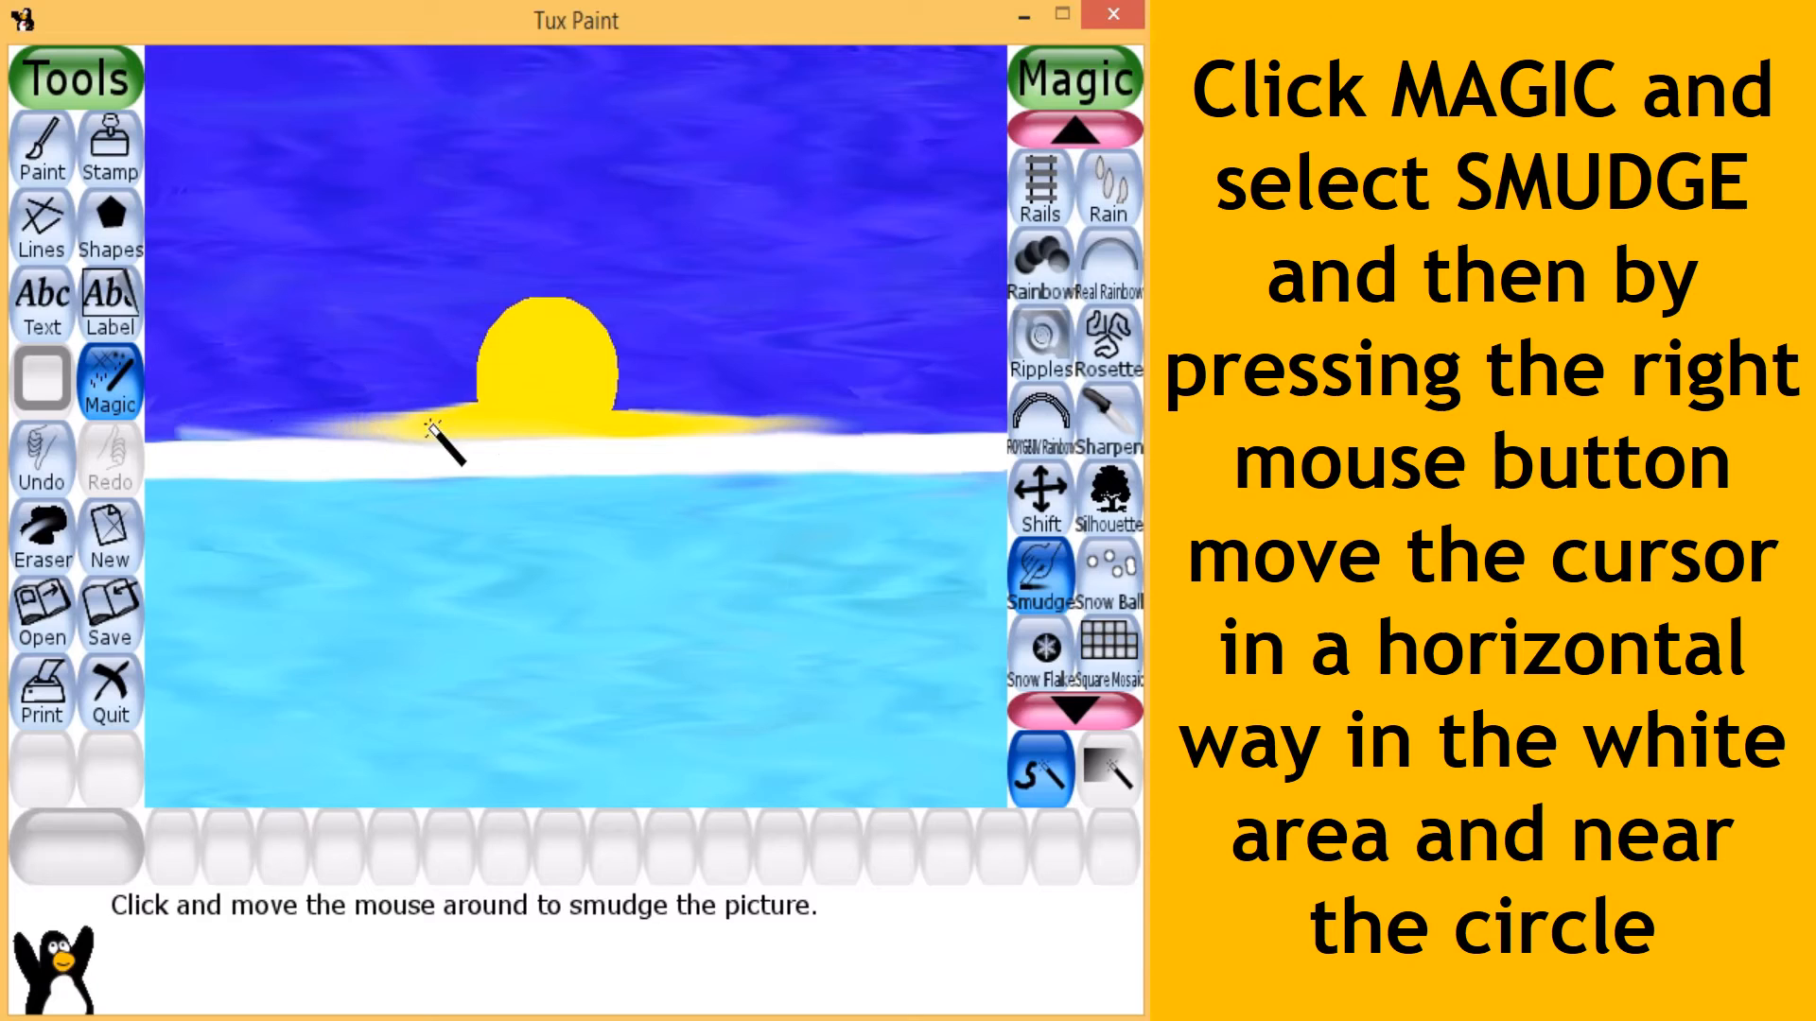
mouse_move(426, 423)
mouse_down()
mouse_move(160, 433)
mouse_move(394, 429)
mouse_move(225, 428)
mouse_up()
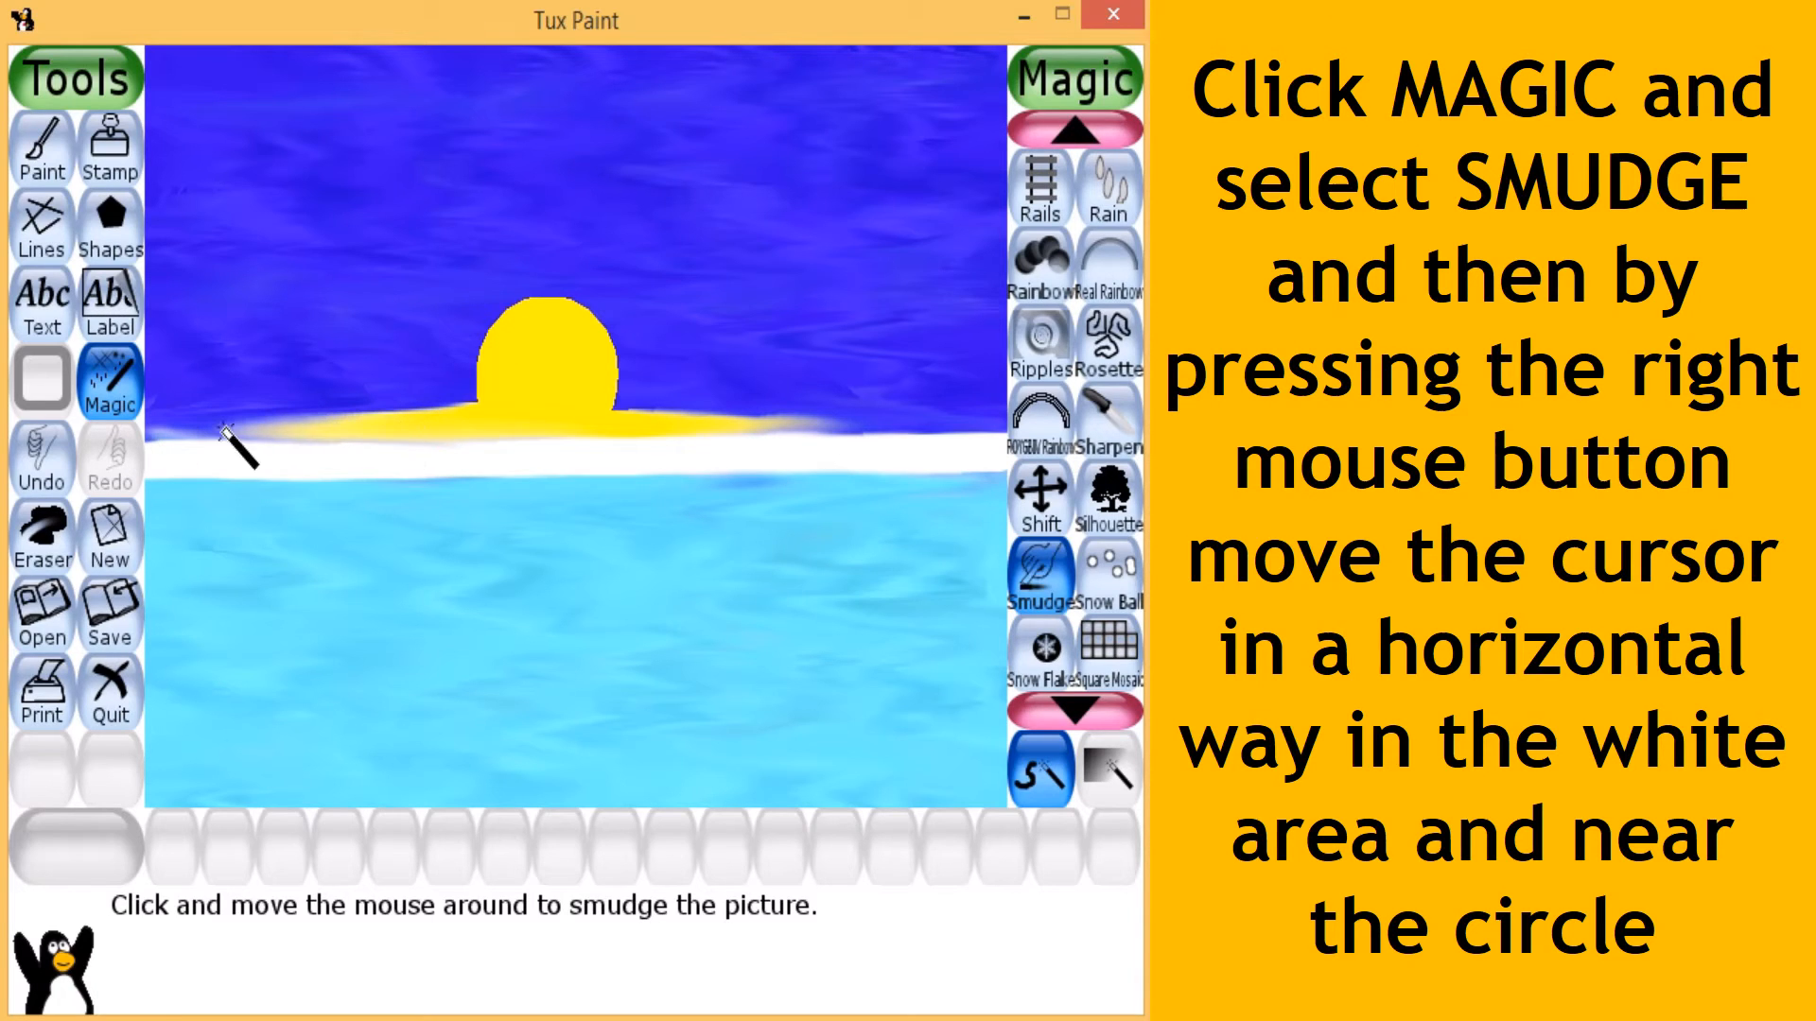
mouse_move(572, 440)
mouse_down()
mouse_move(852, 464)
mouse_move(247, 474)
mouse_move(216, 498)
mouse_move(777, 492)
mouse_up()
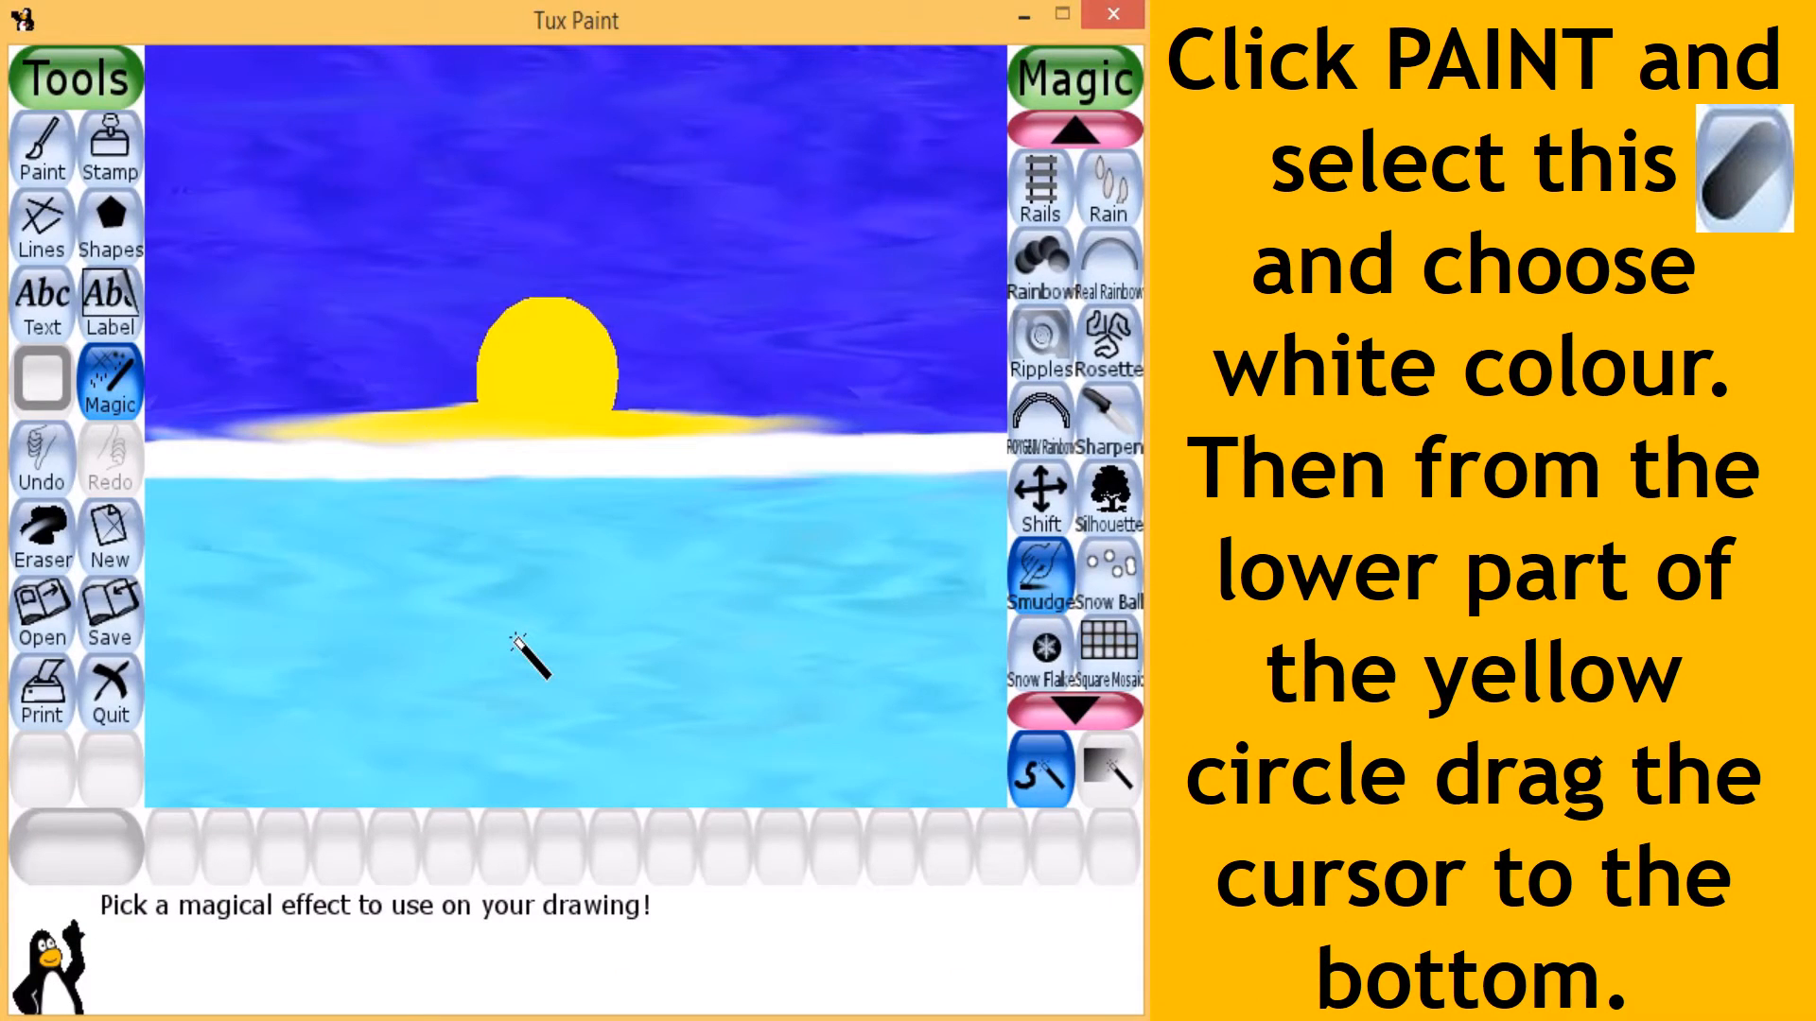
- Paint a white vertical stroke with the soft slanted capsule brush from the yellow circle's base to the canvas bottom
click(55, 160)
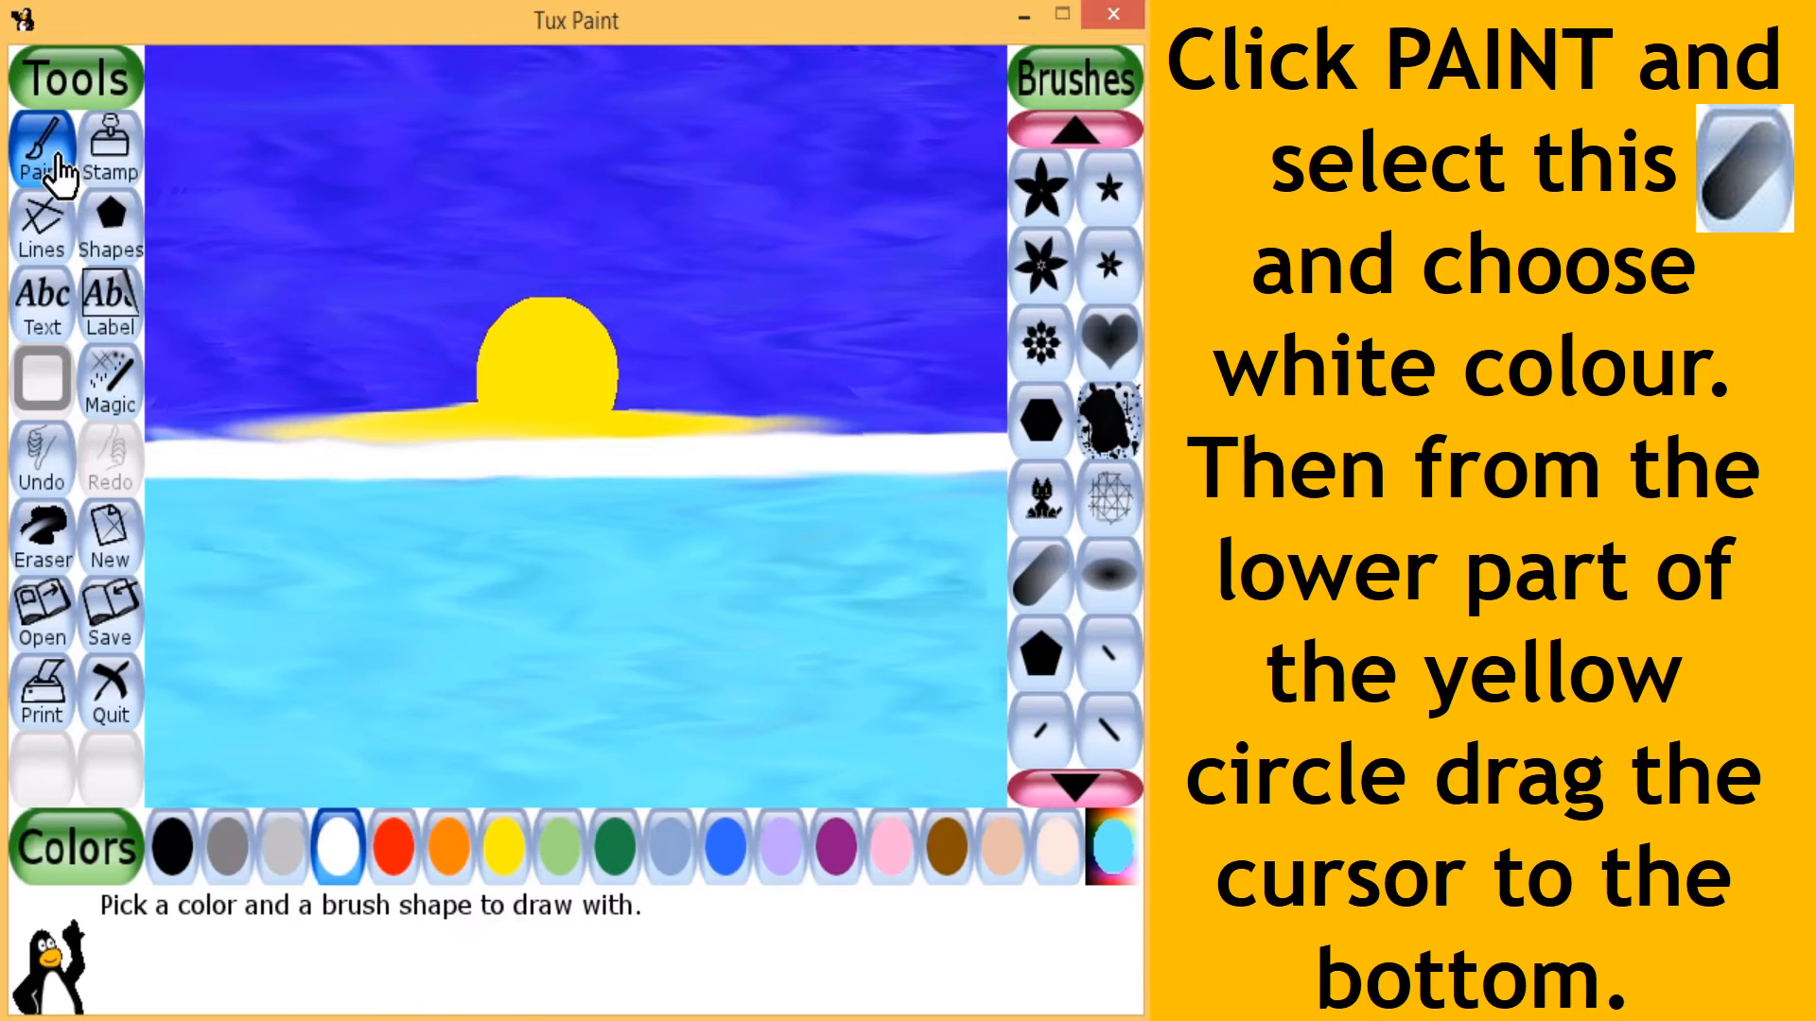
click(1056, 137)
click(1055, 137)
click(1056, 137)
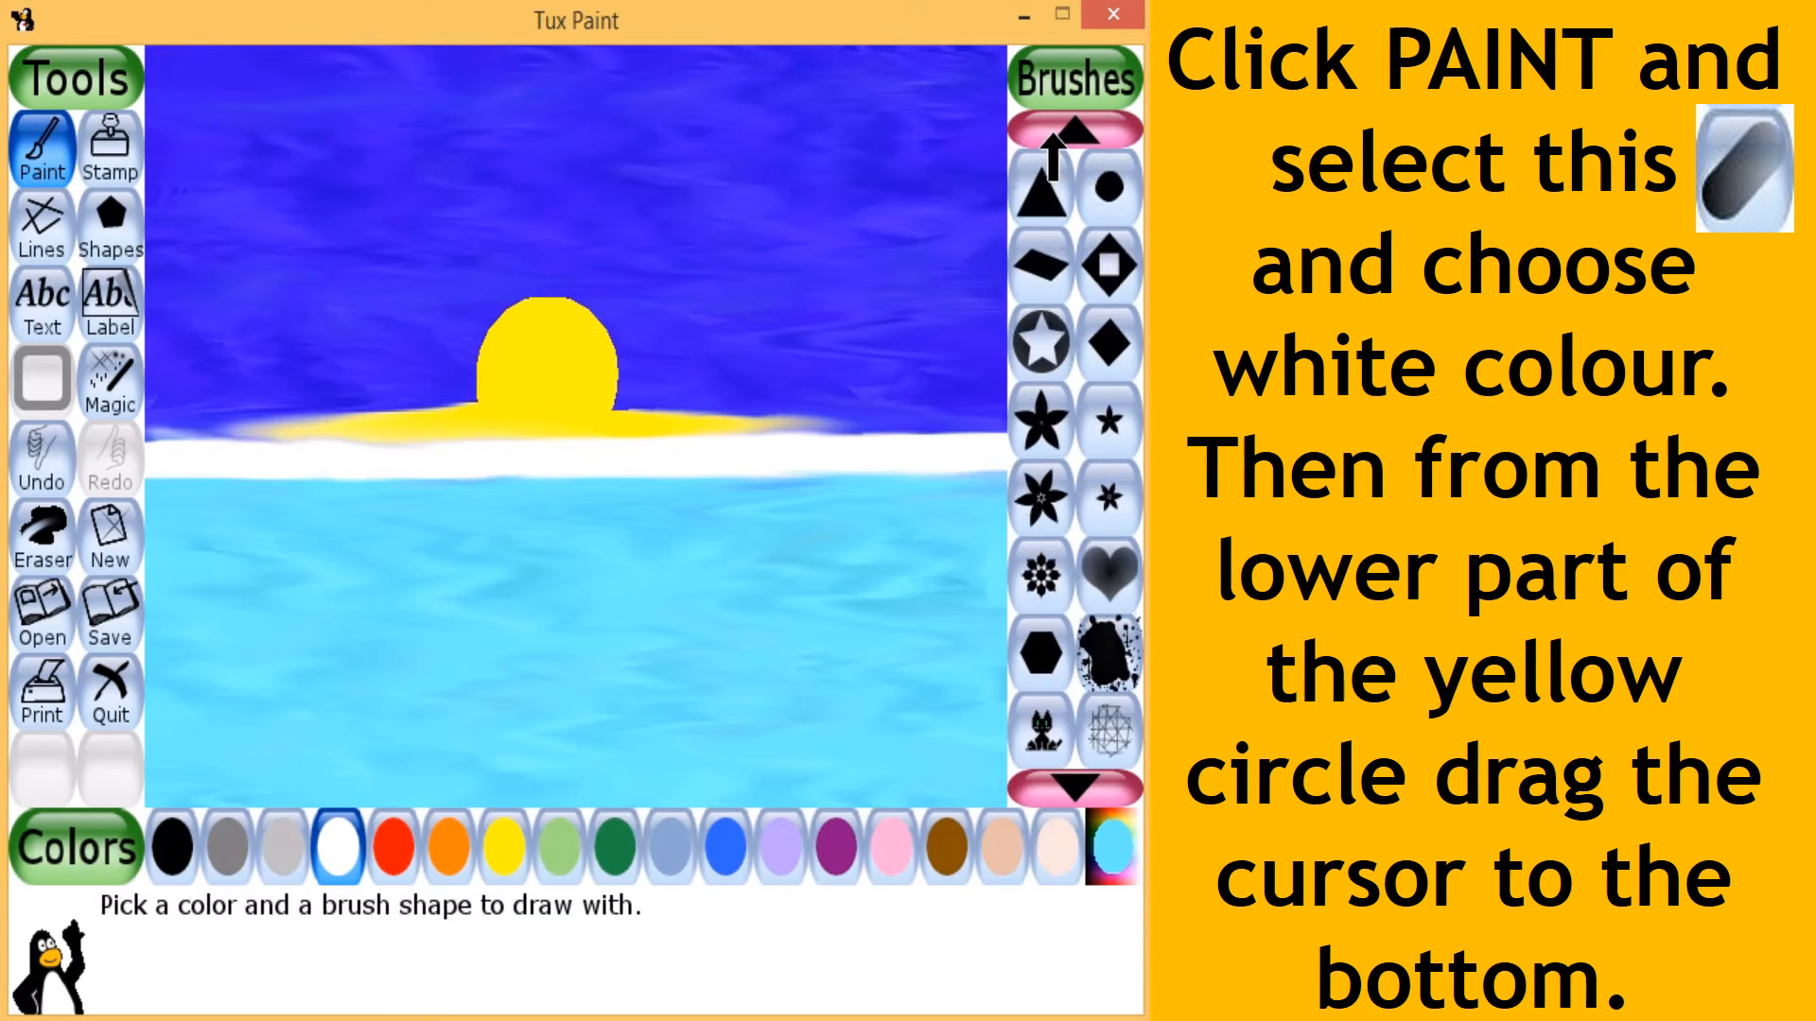
click(1055, 137)
click(1055, 137)
click(1092, 738)
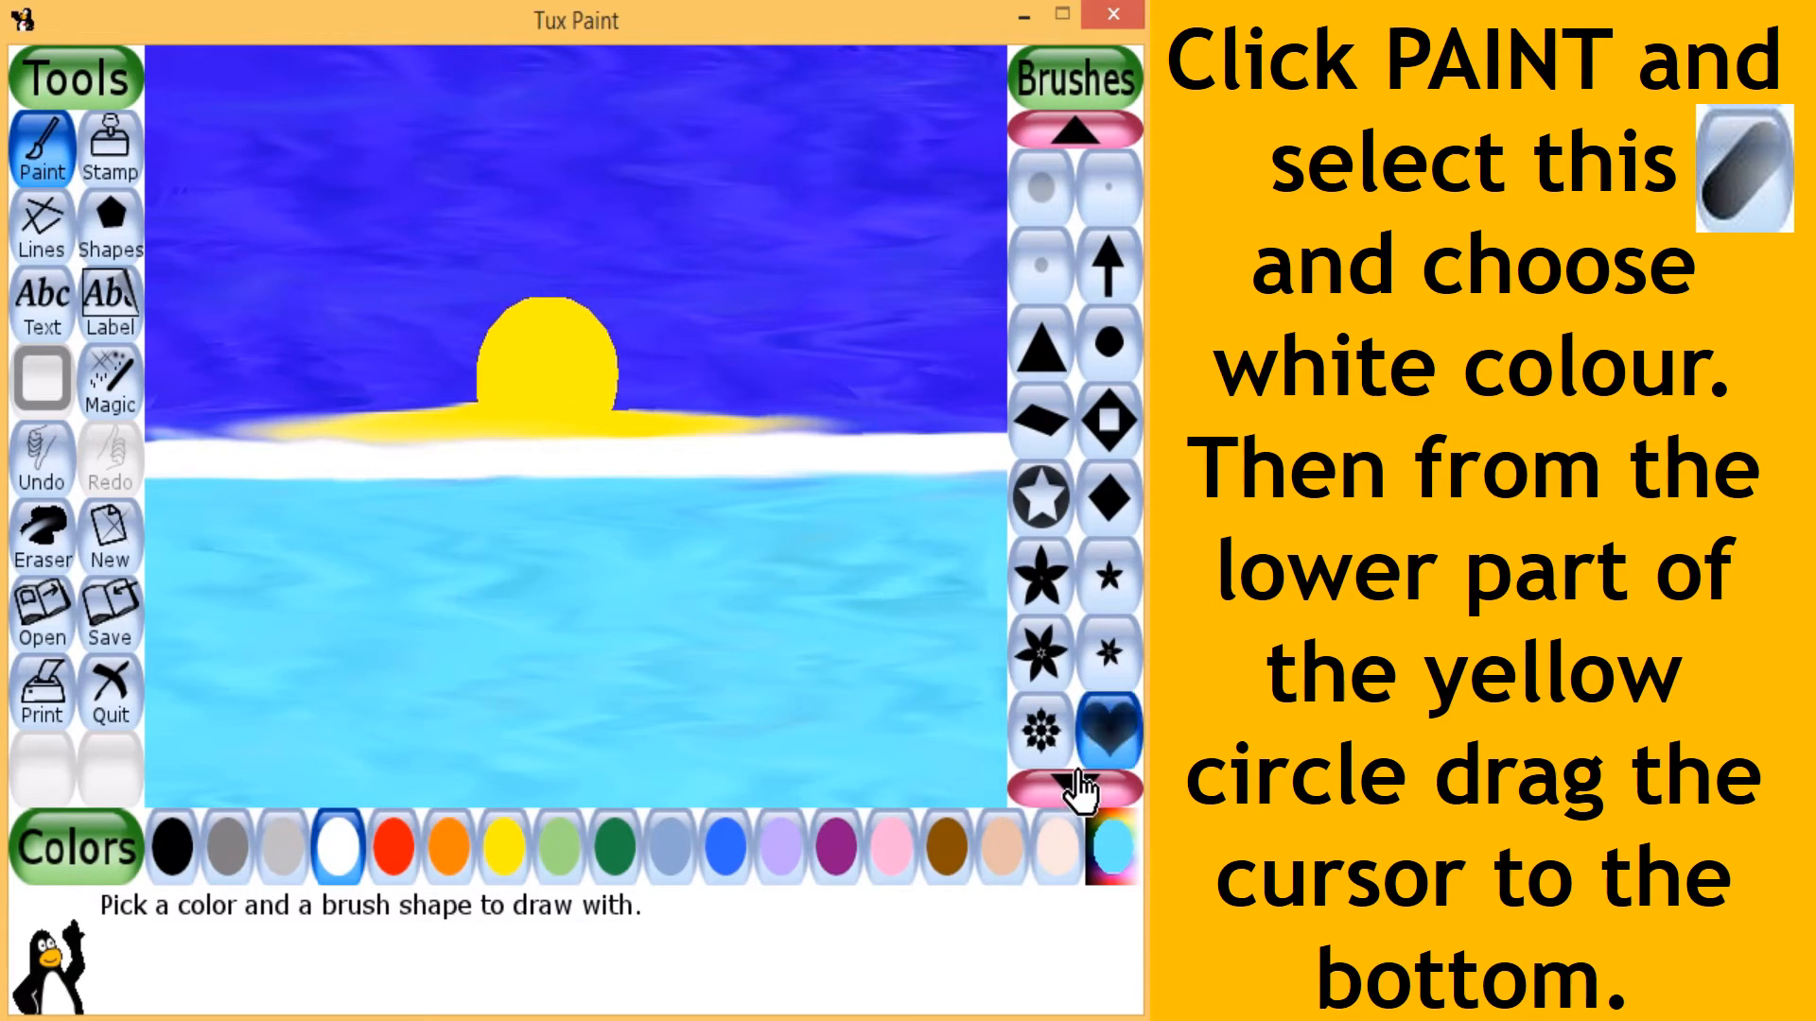
click(1074, 784)
click(1074, 784)
click(1074, 785)
click(1074, 785)
click(1074, 785)
click(1075, 785)
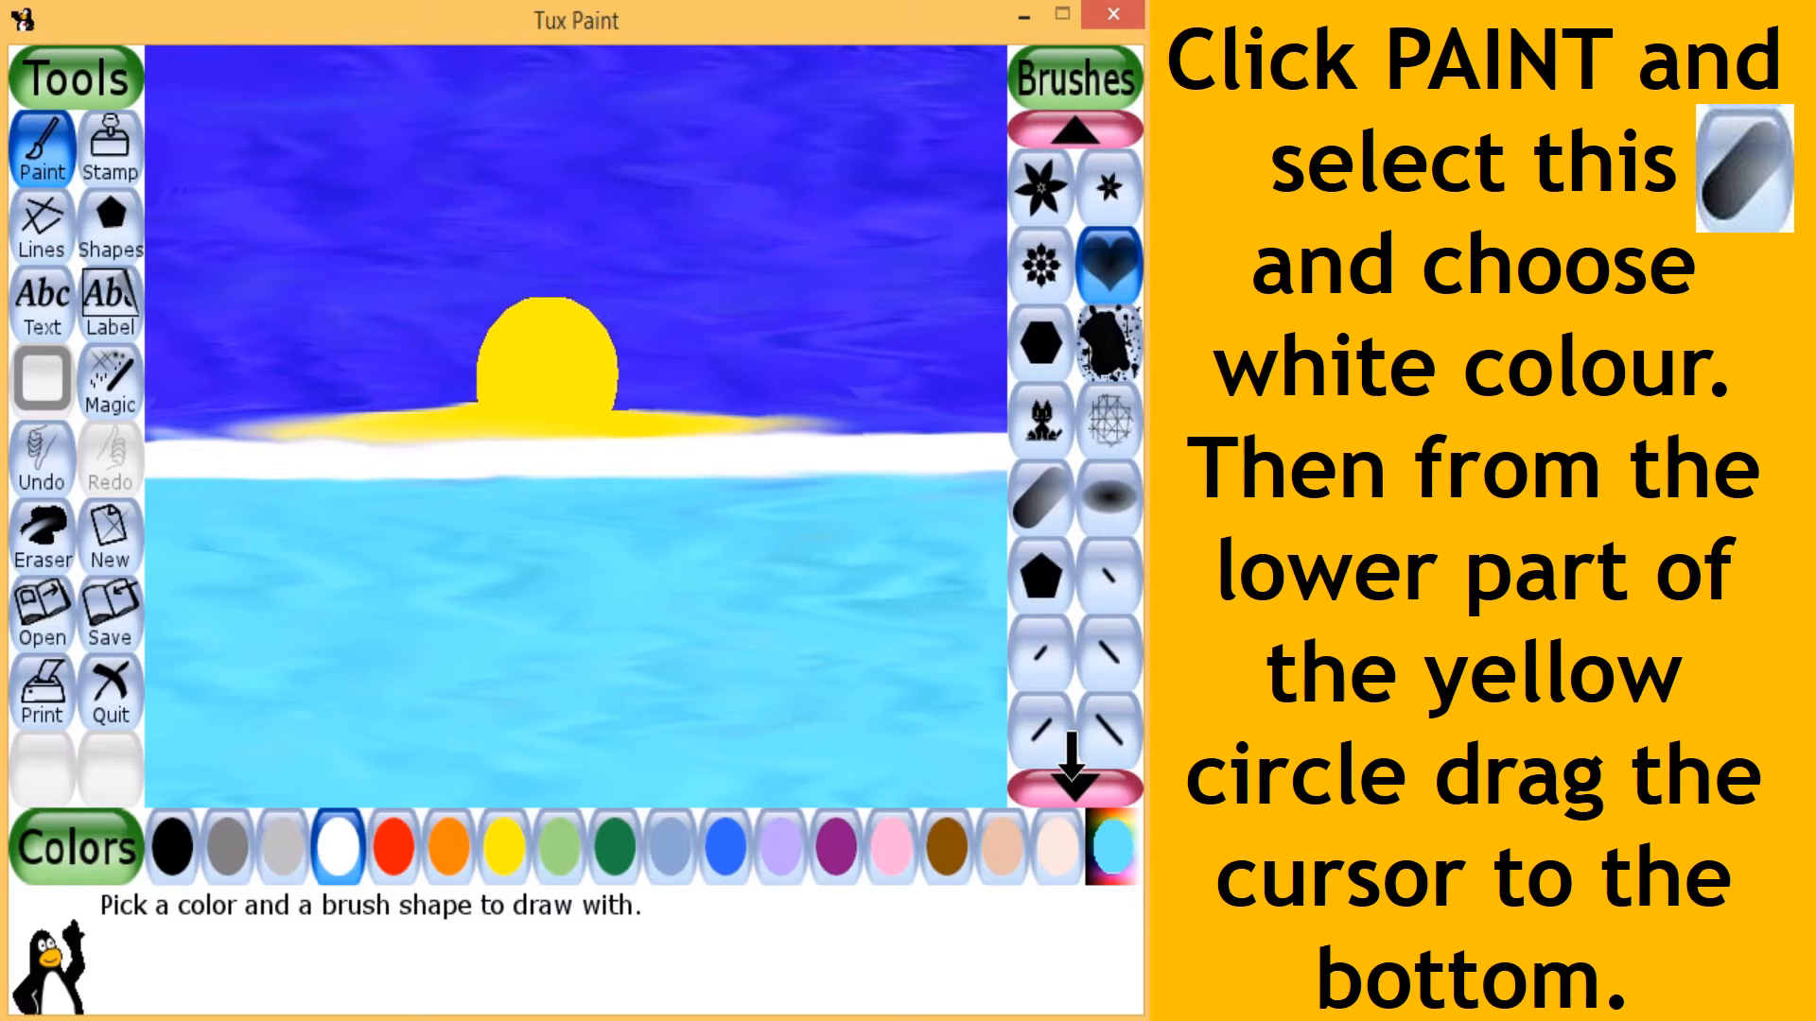
click(1074, 785)
click(1074, 785)
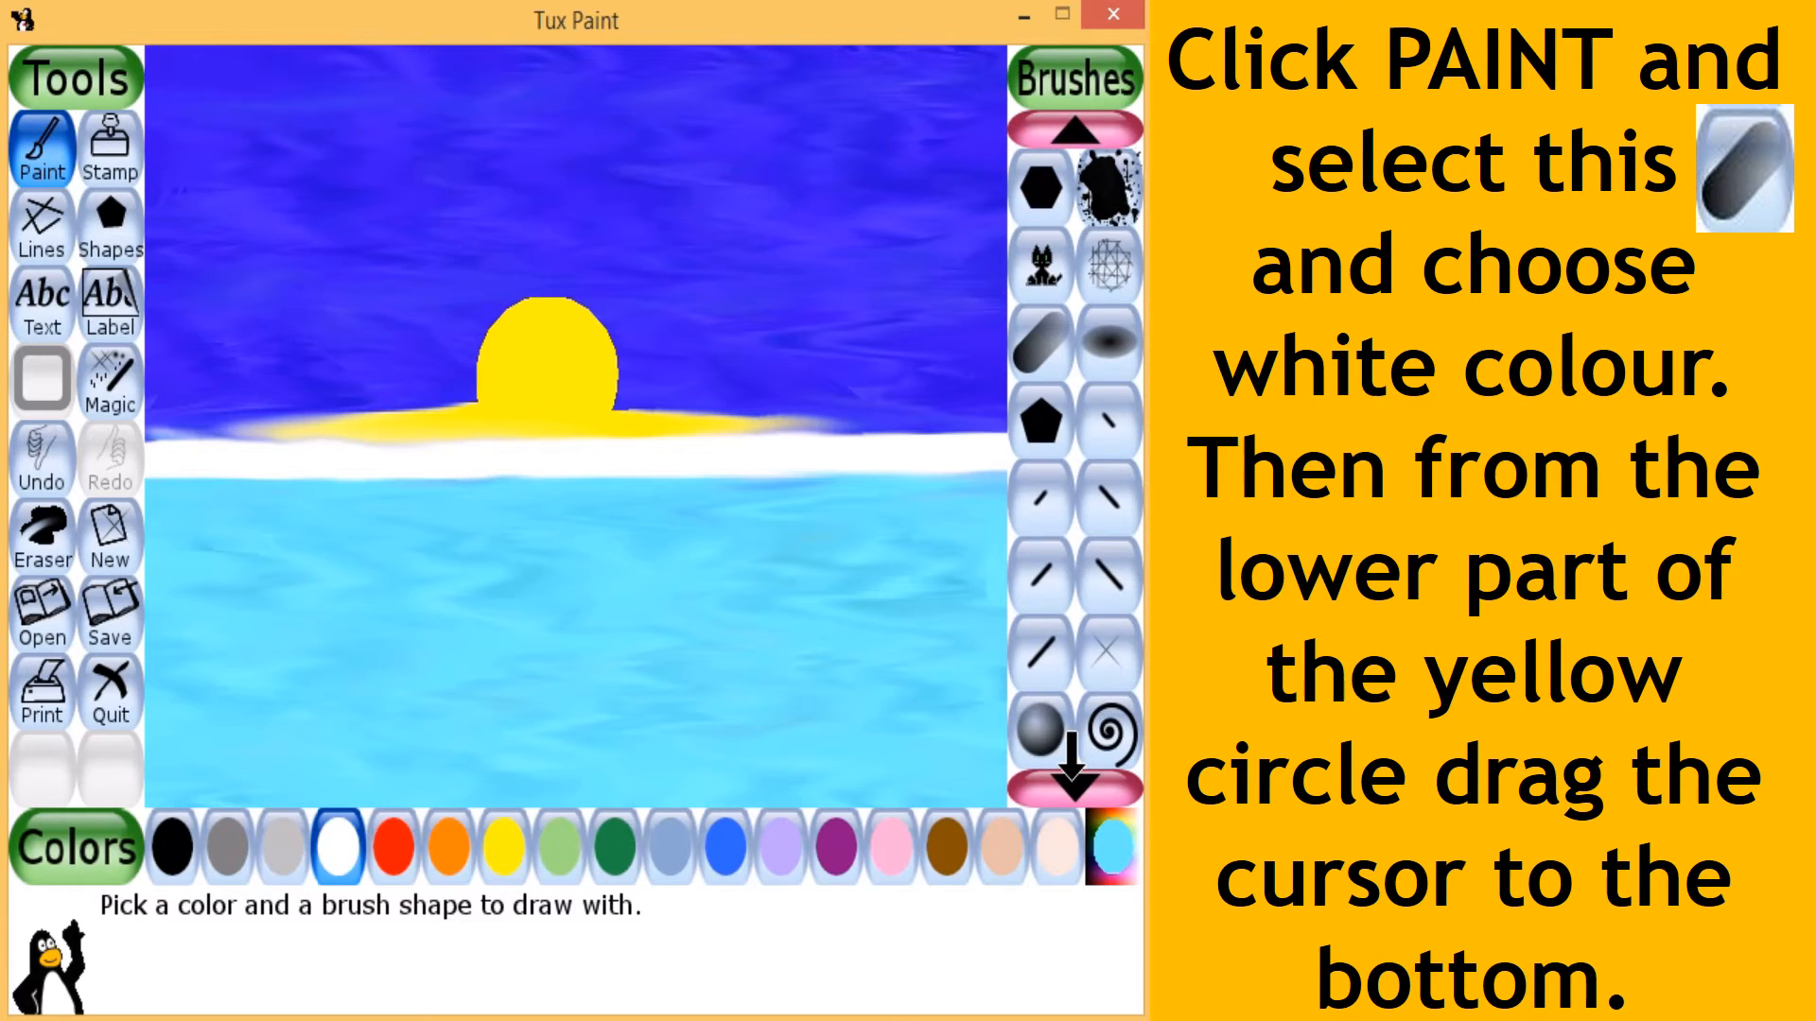
click(1056, 367)
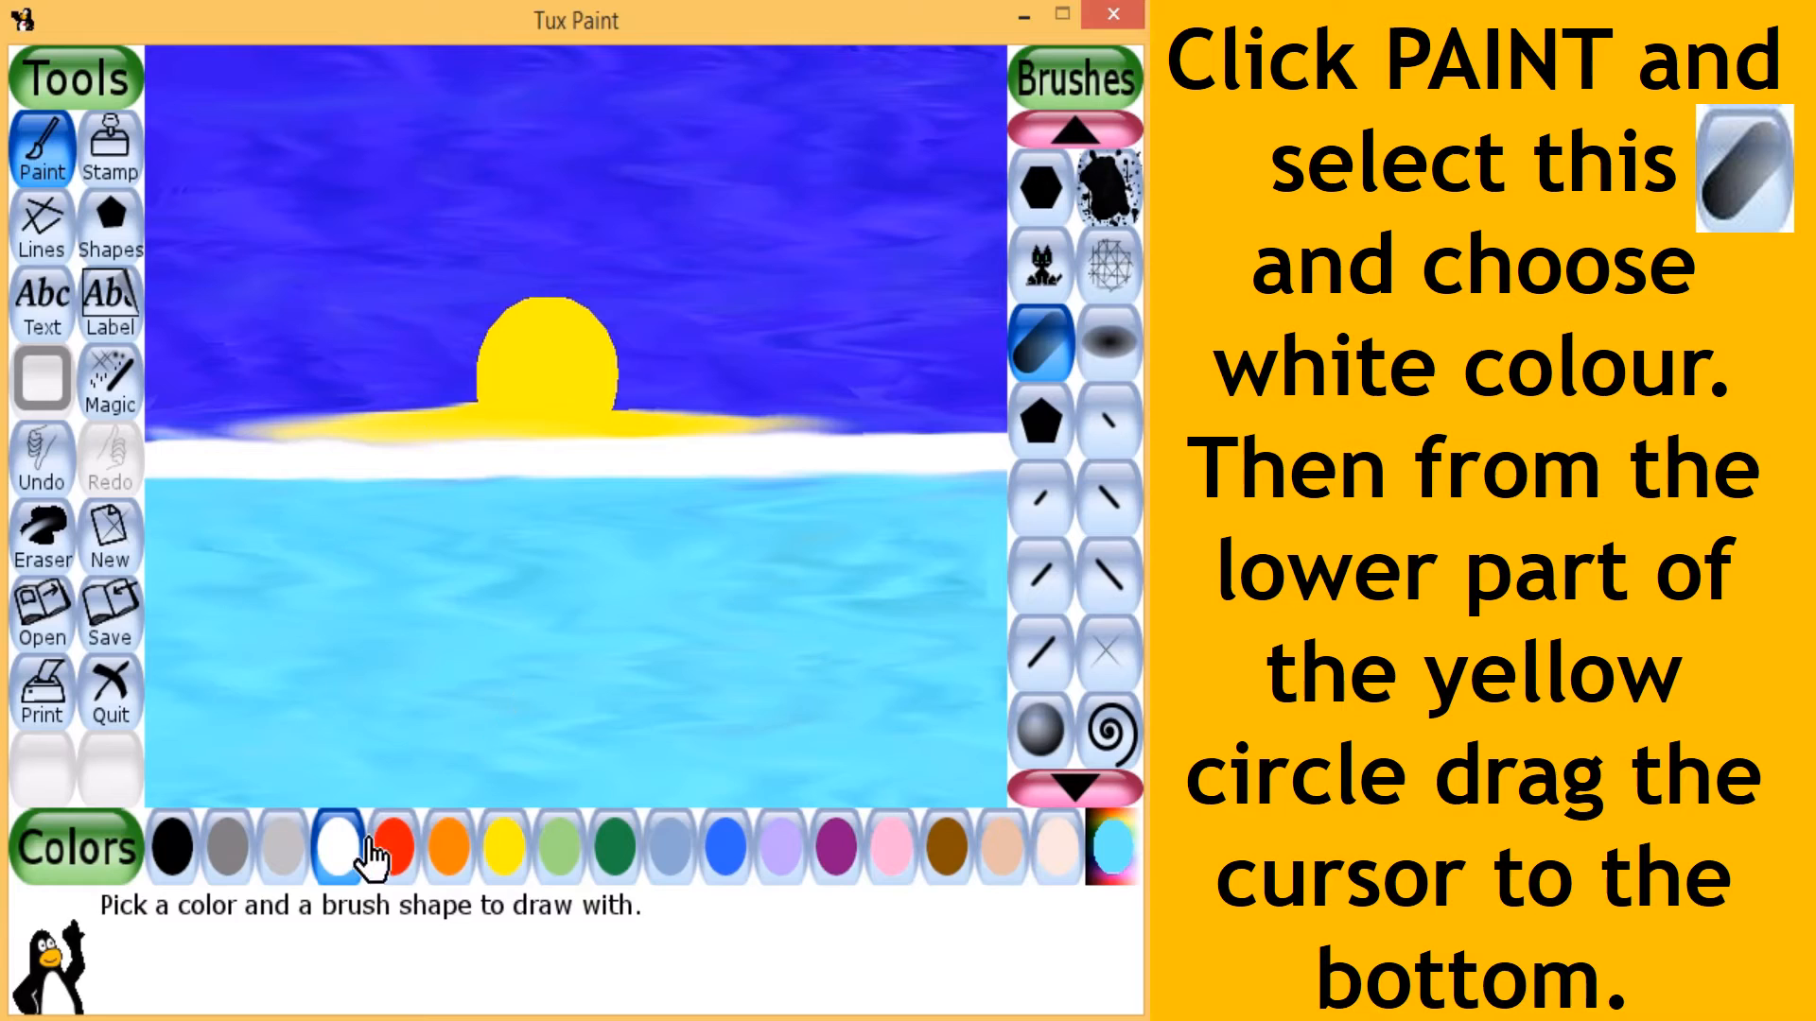
click(338, 846)
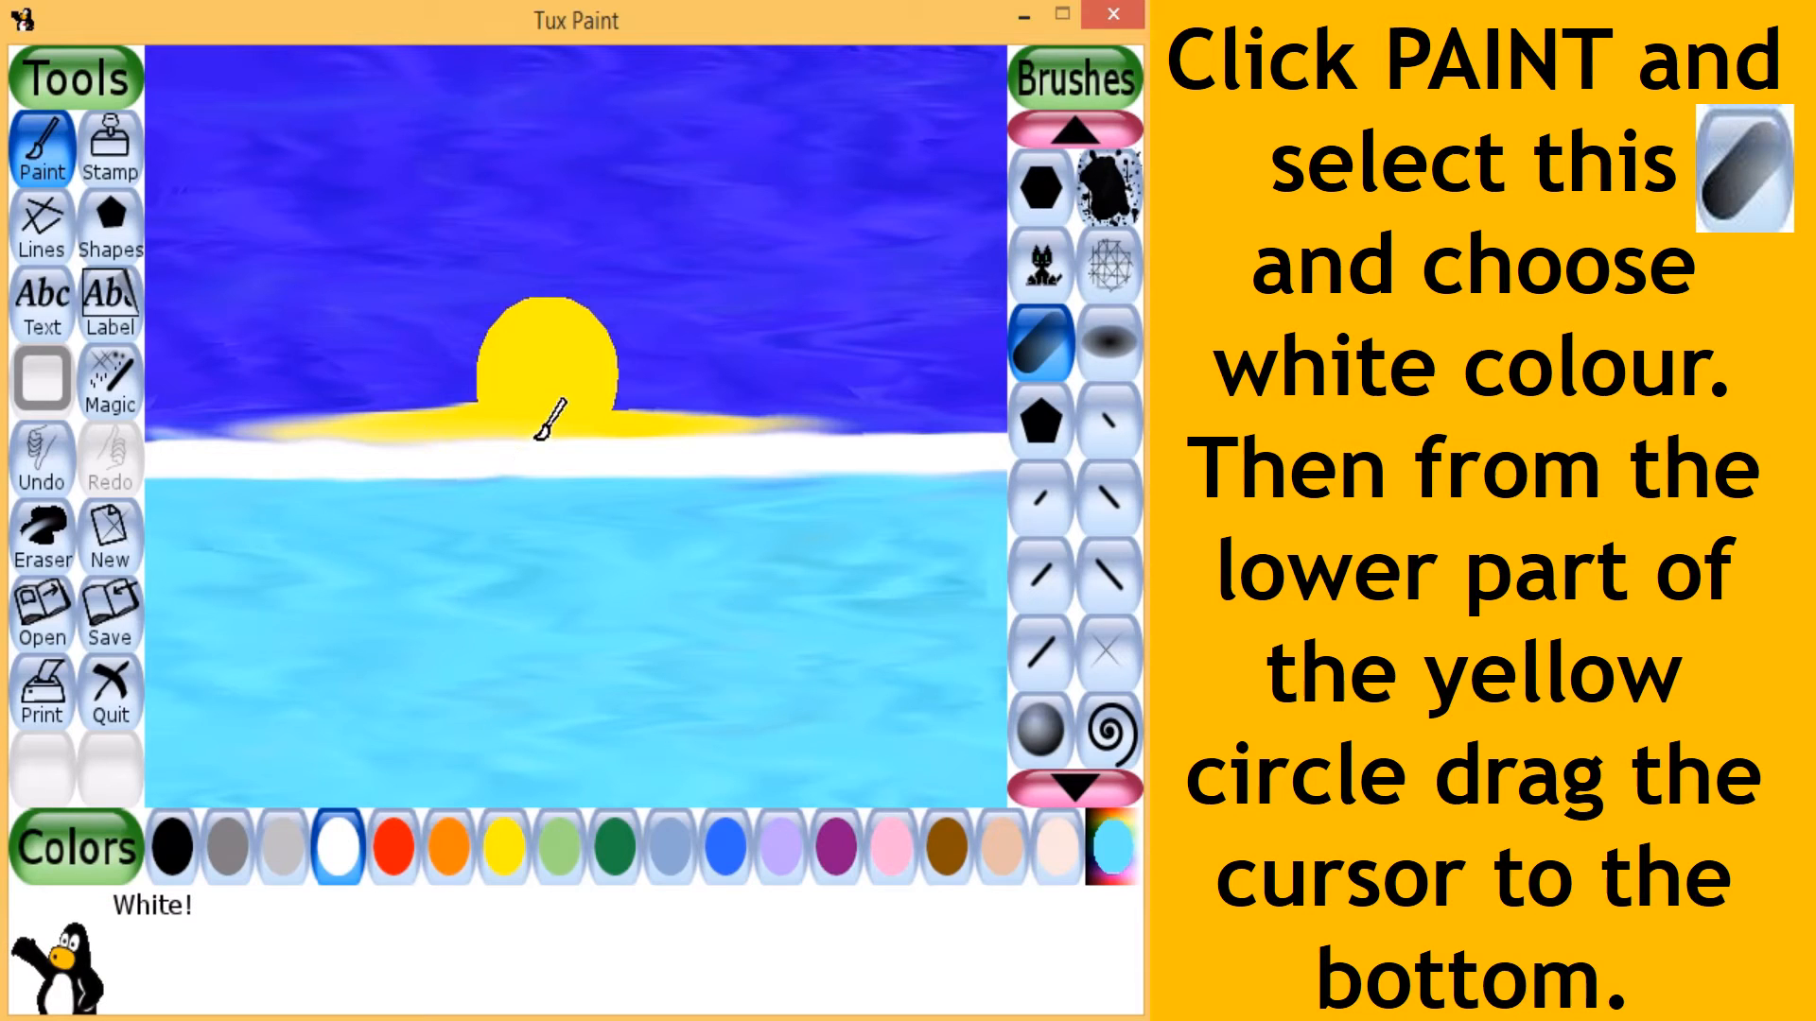
drag(539, 435, 521, 801)
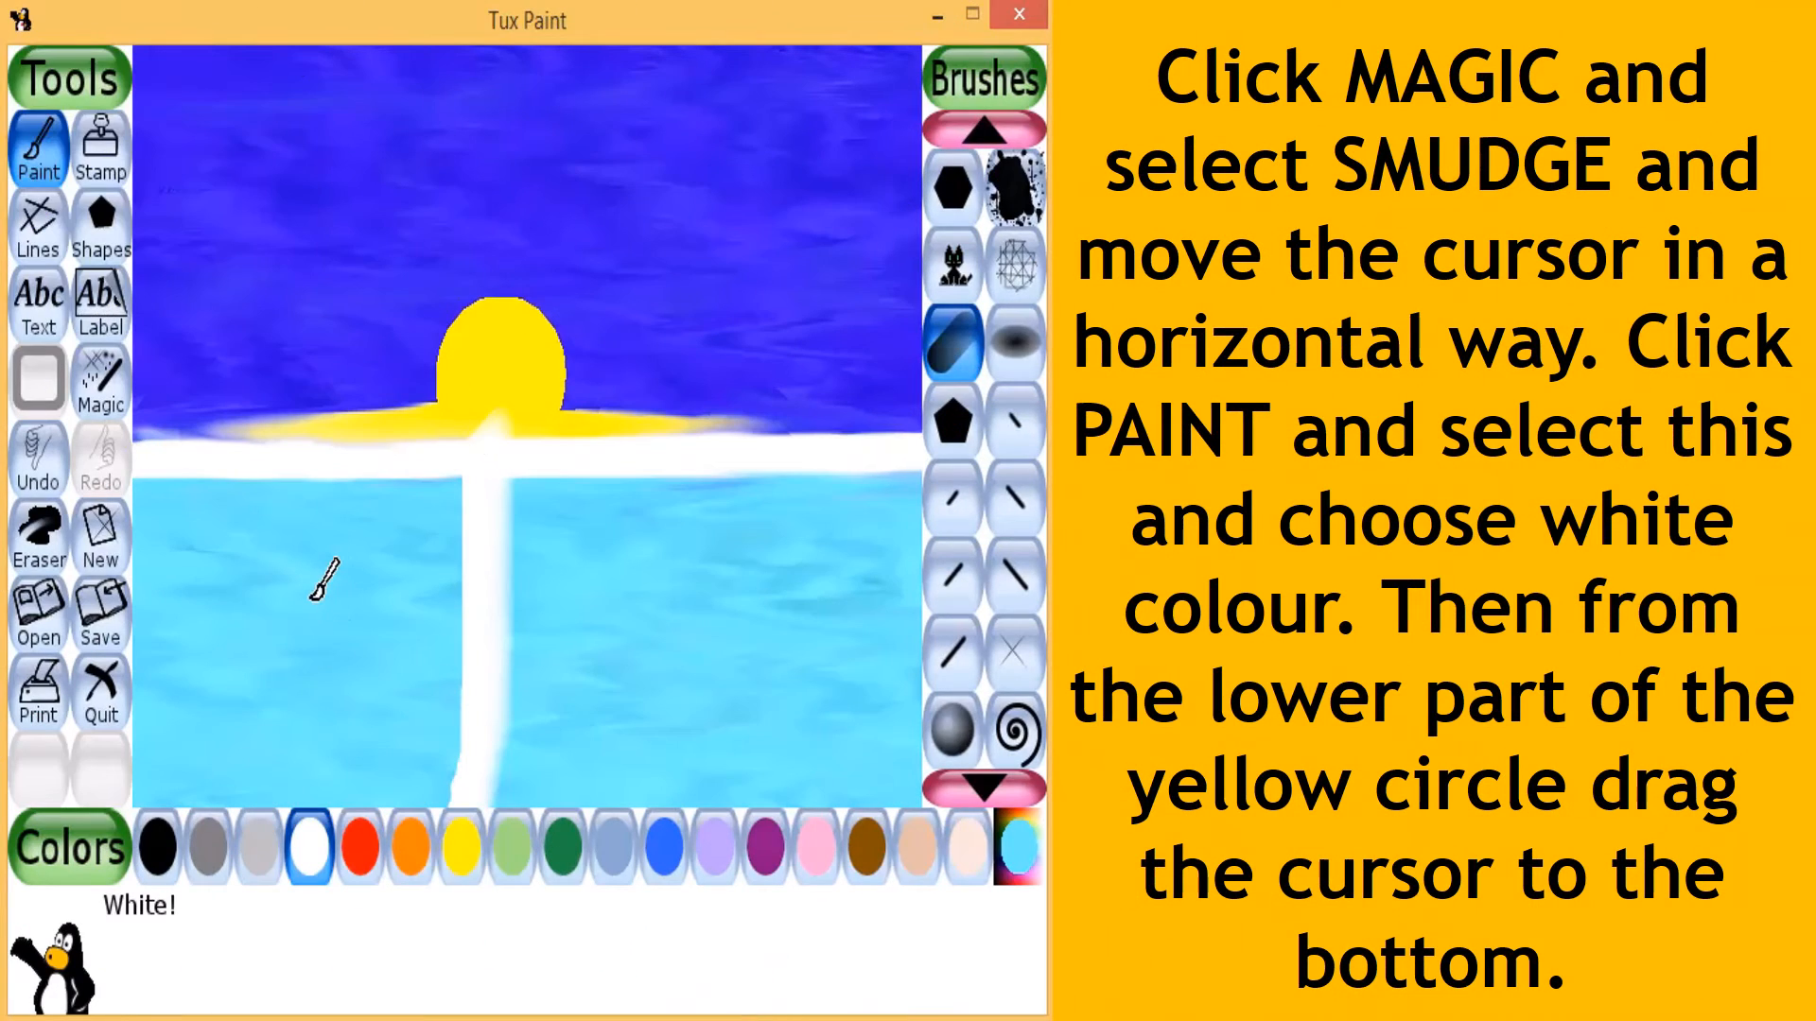
- Smudge the white vertical stroke from side to side down its length with the Smudge magic effect to form a zigzag reflection
click(100, 383)
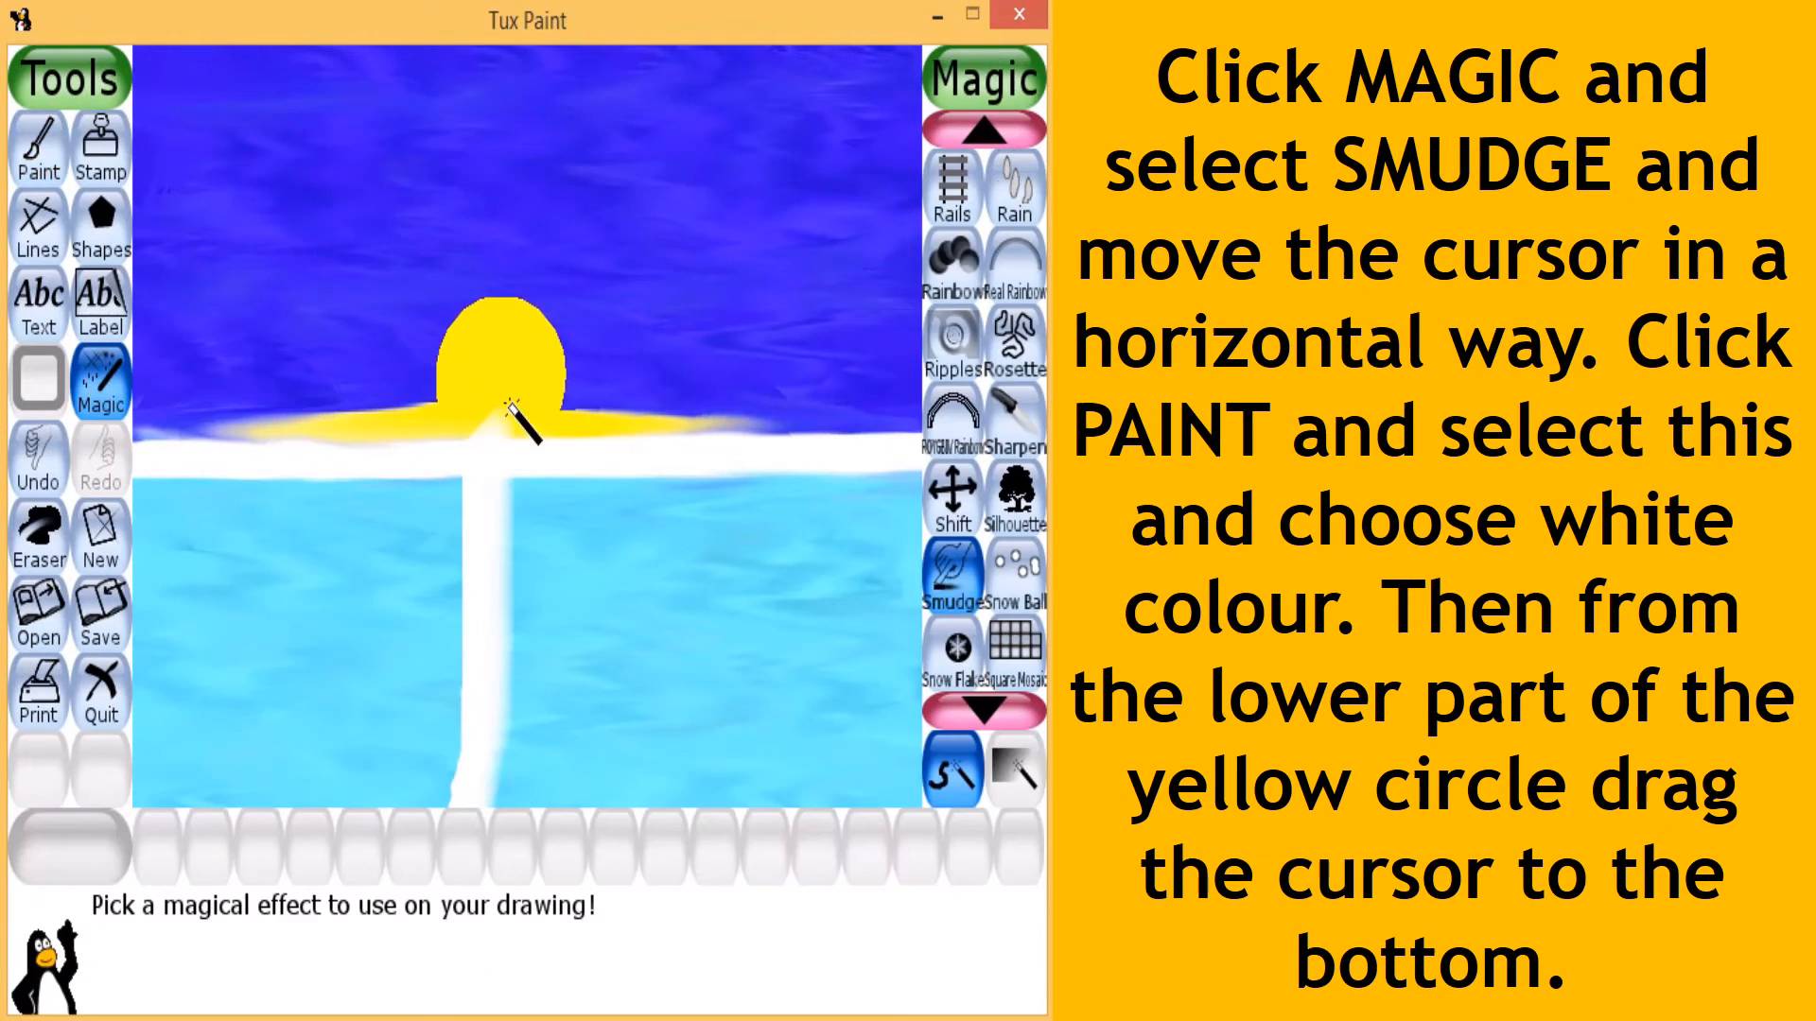
click(953, 577)
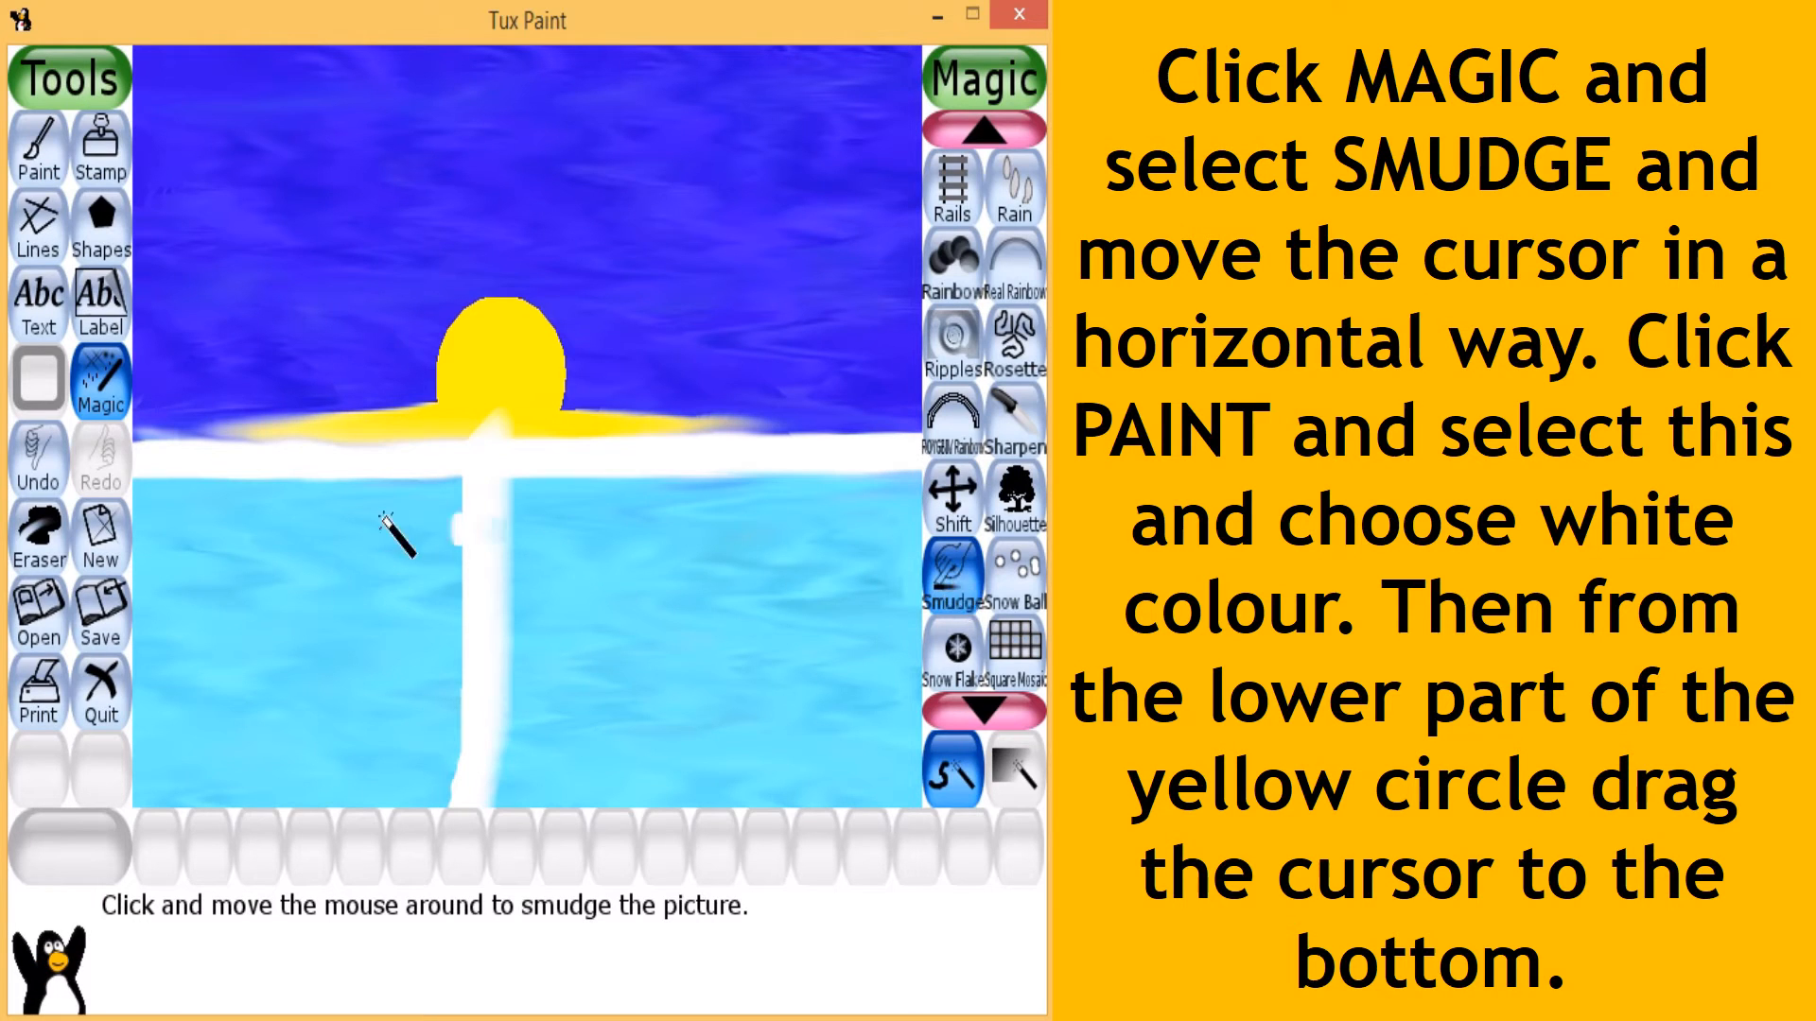
drag(397, 527, 144, 517)
mouse_move(477, 506)
mouse_down()
mouse_move(716, 689)
mouse_move(519, 741)
mouse_move(633, 831)
mouse_move(638, 793)
mouse_move(757, 777)
mouse_up()
drag(404, 662, 616, 583)
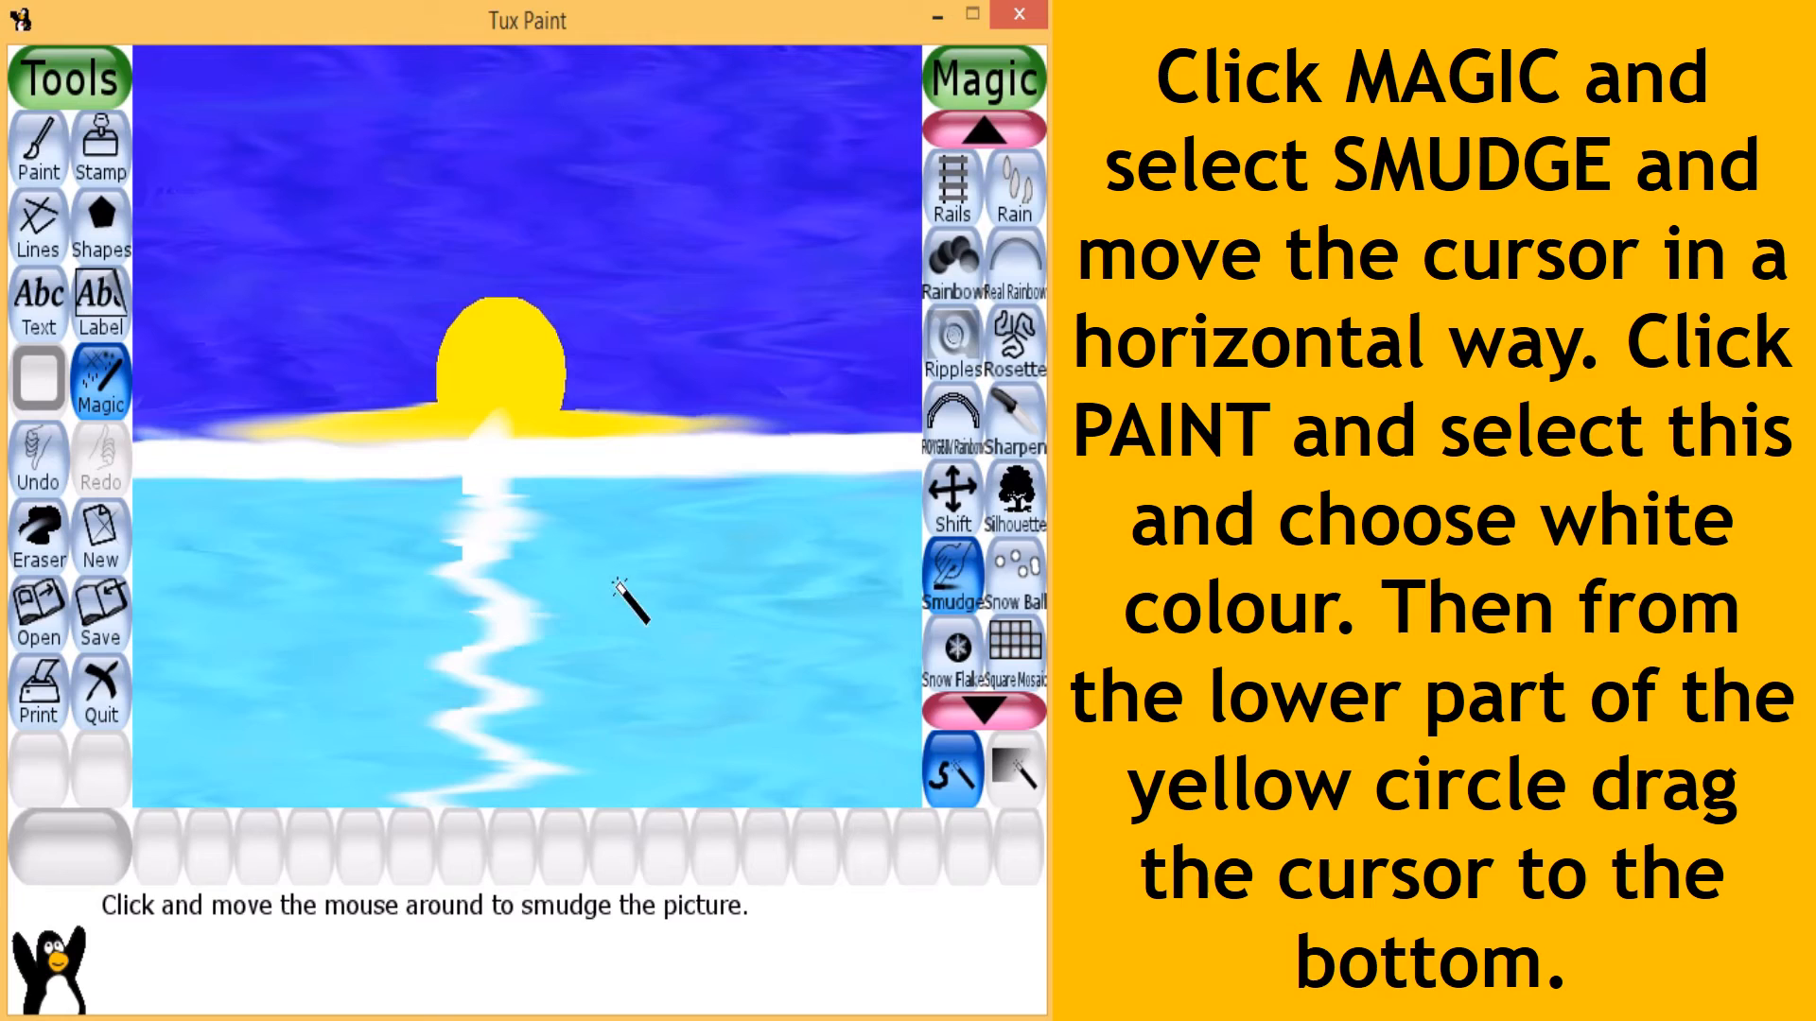
- Paint a second white vertical stroke over the zigzag reflection, from the sun's base to the canvas bottom
click(33, 152)
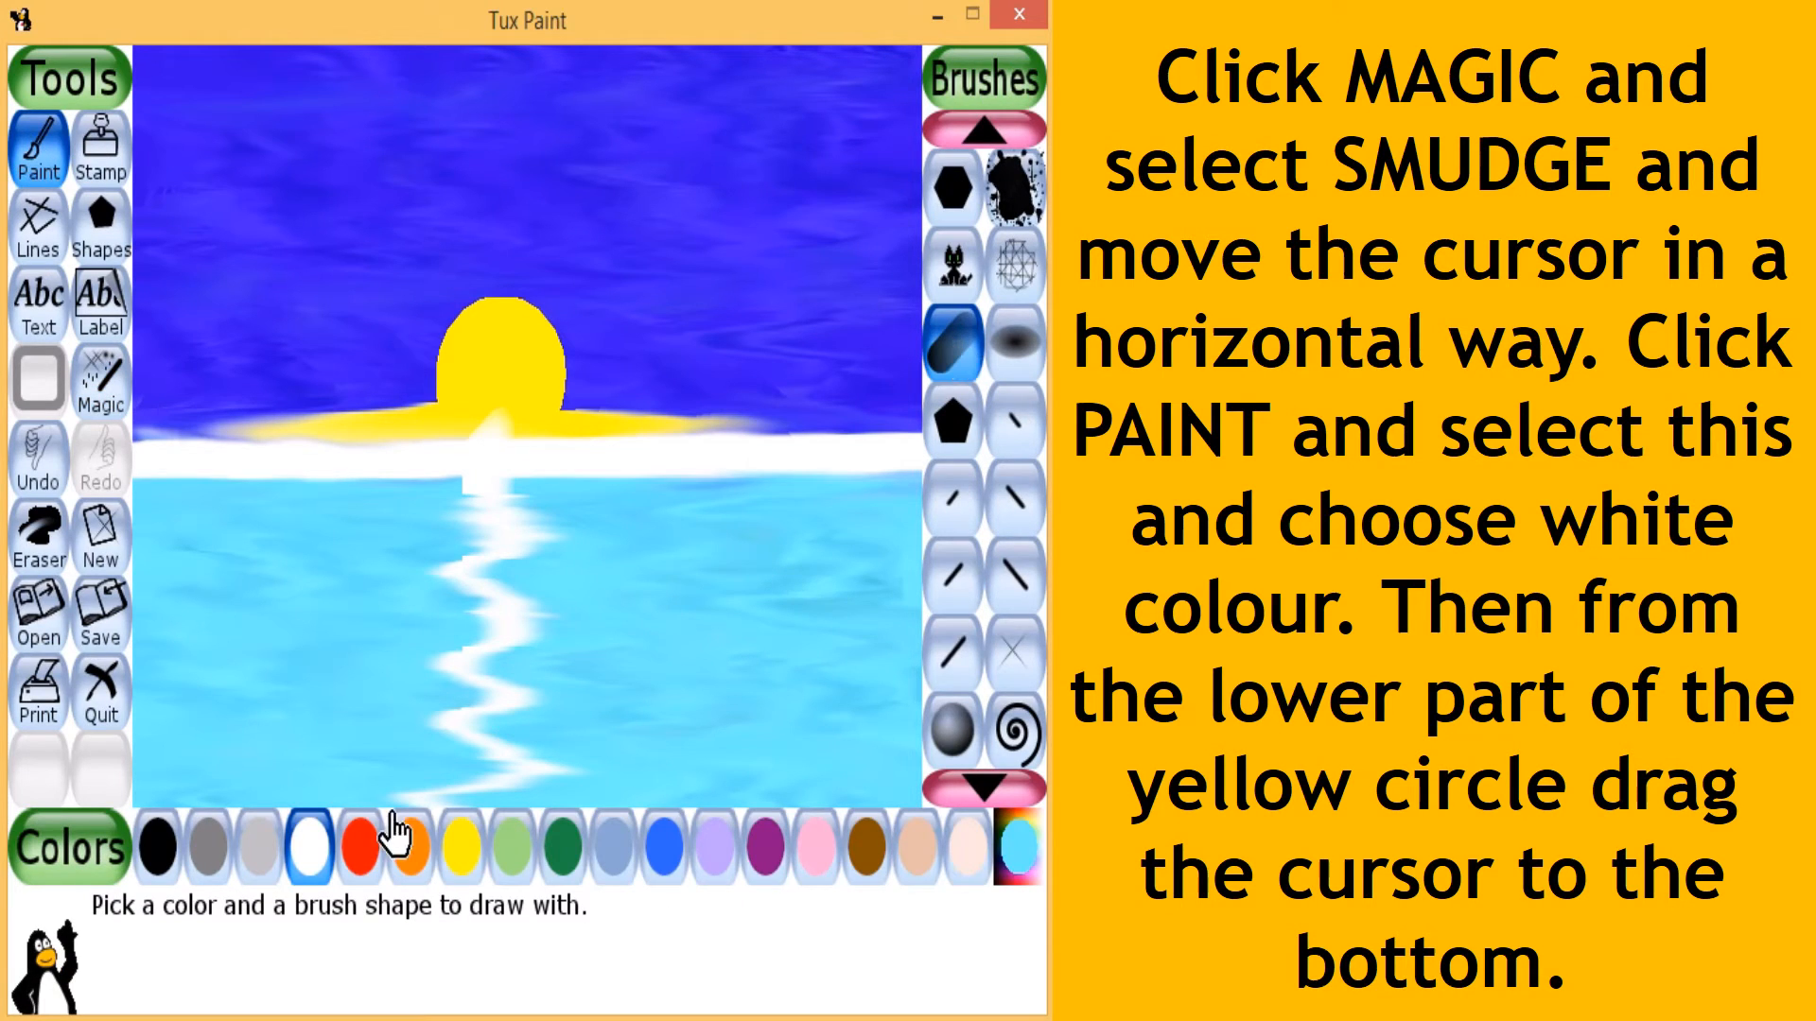
click(307, 846)
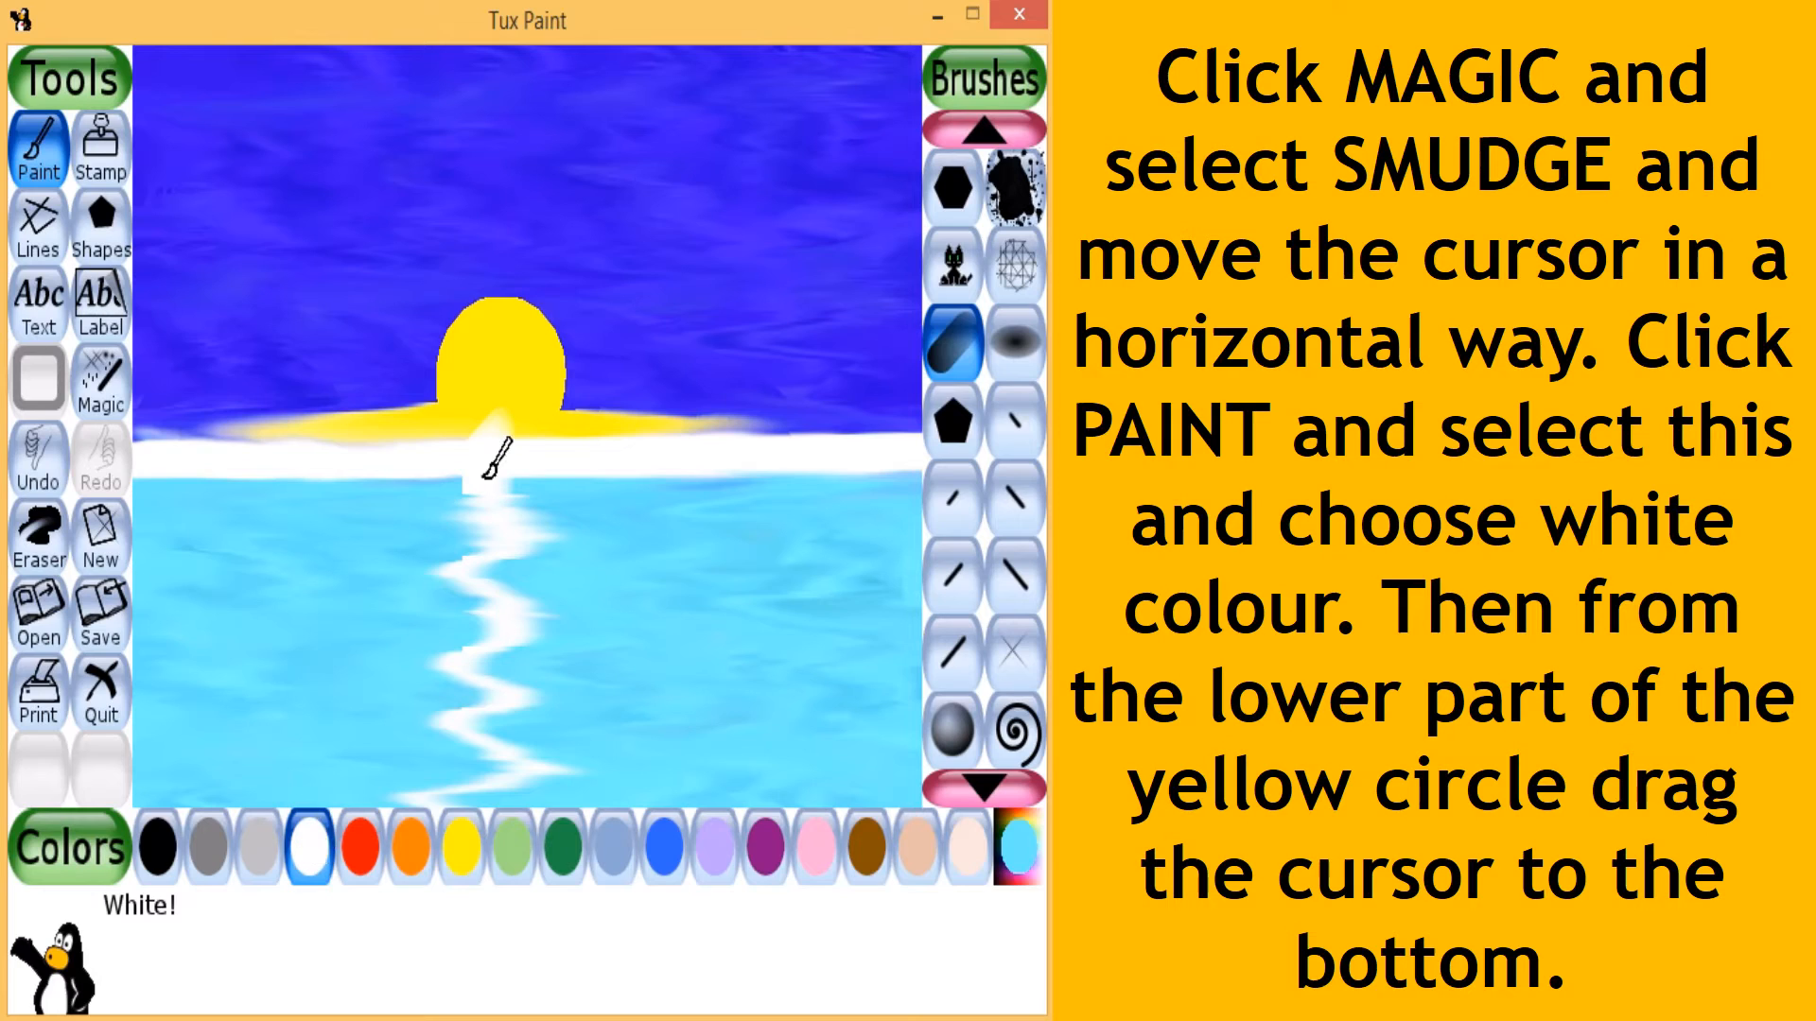
mouse_move(494, 428)
mouse_down()
mouse_move(522, 536)
mouse_move(526, 804)
mouse_up()
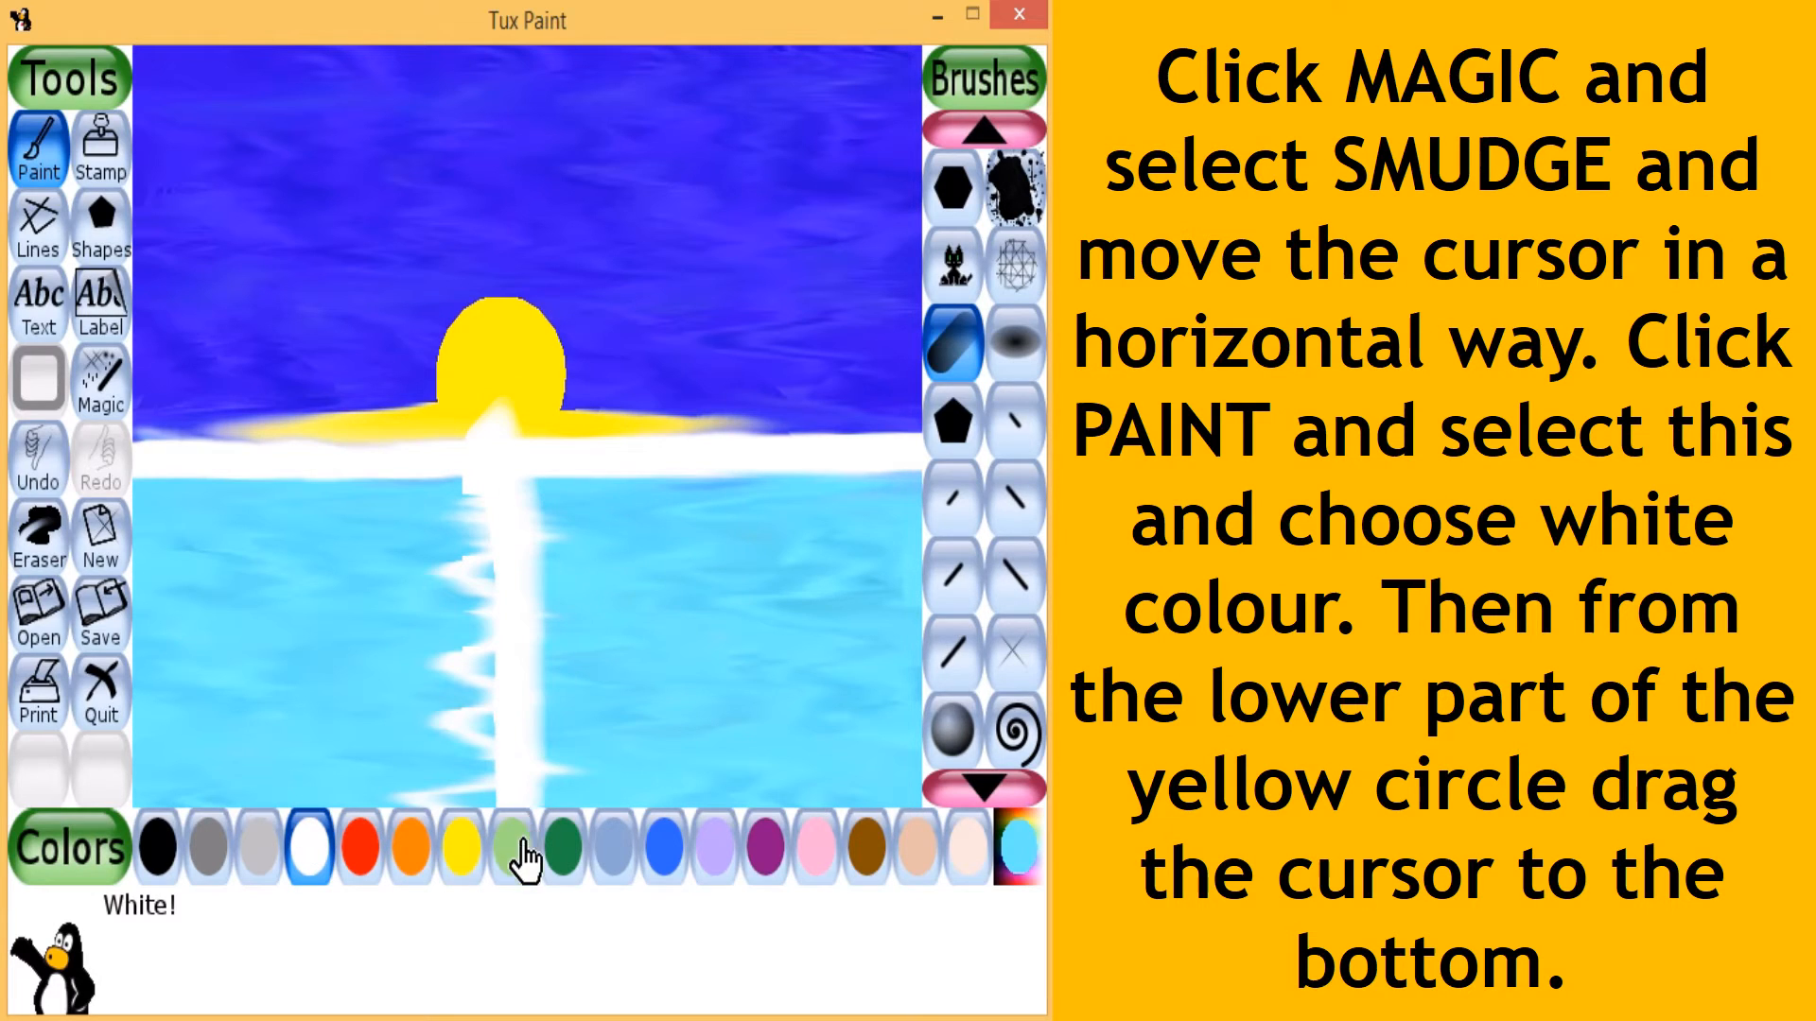
- Smudge the second white stroke horizontally down its length to widen the rippled reflection on the water
click(109, 416)
click(942, 582)
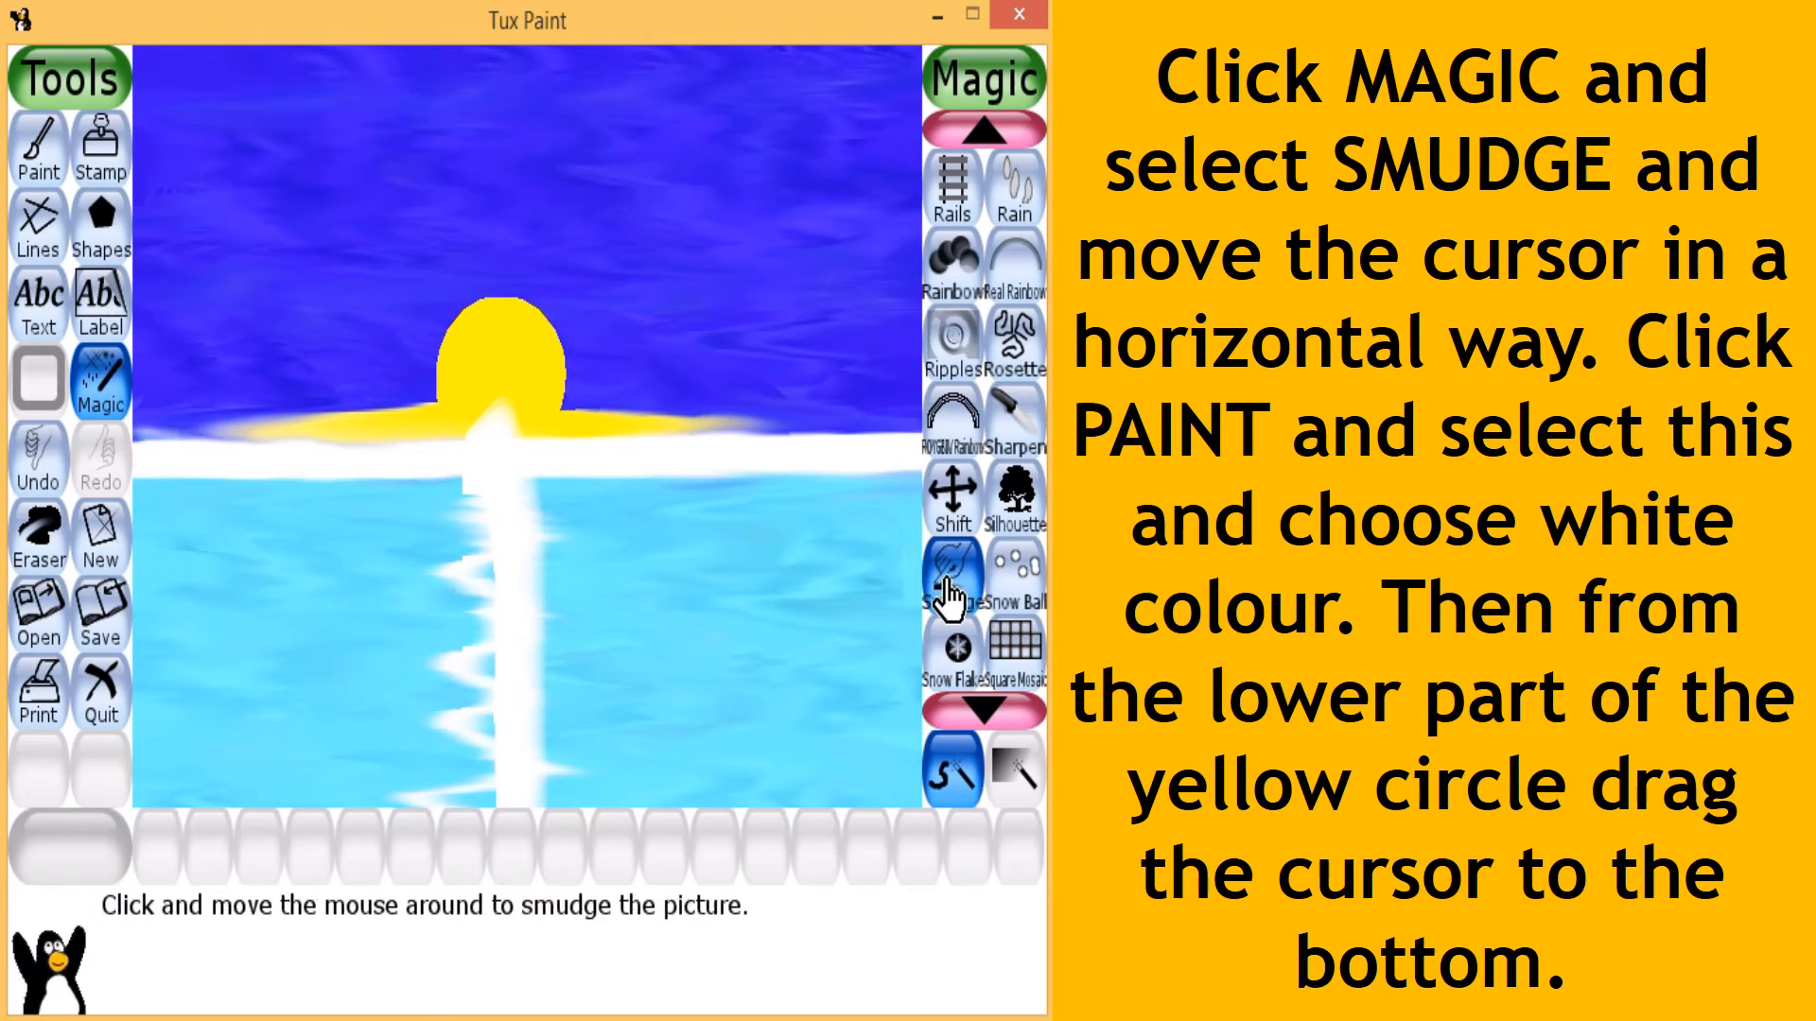
drag(410, 513, 333, 542)
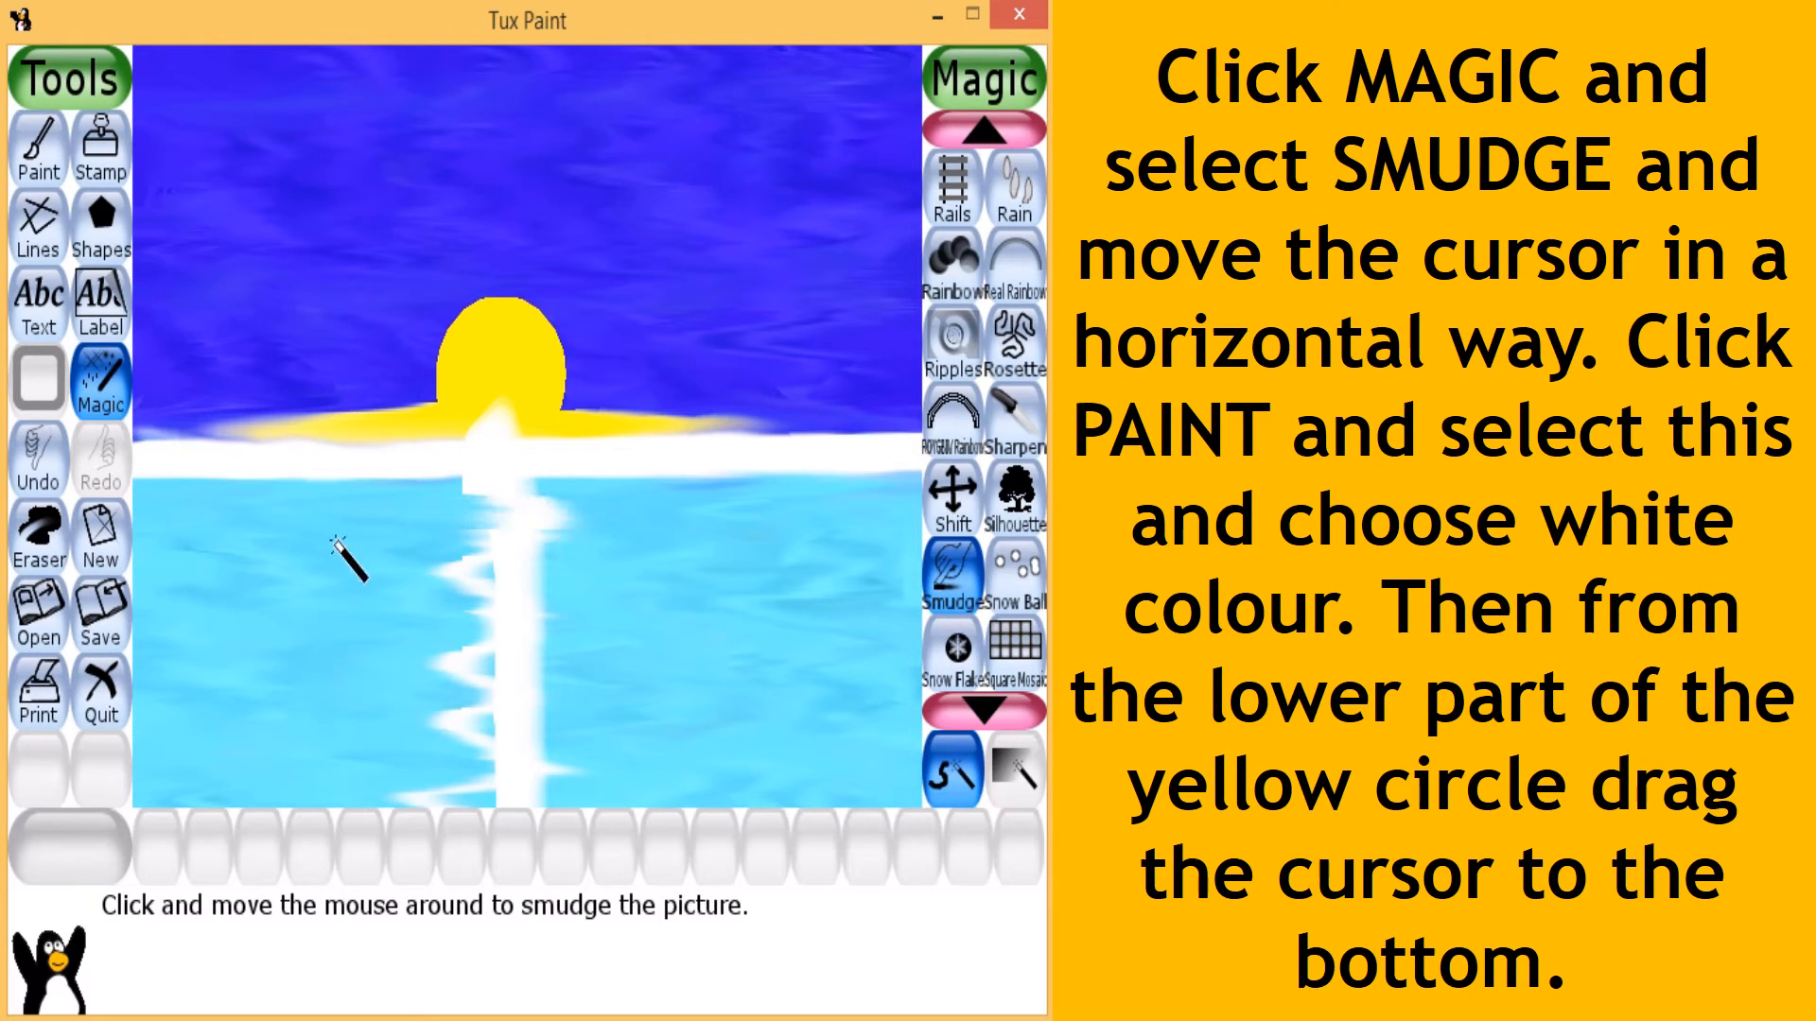
mouse_move(593, 586)
mouse_down()
mouse_move(407, 592)
mouse_move(711, 612)
mouse_move(201, 629)
mouse_move(609, 680)
mouse_move(286, 717)
mouse_move(647, 760)
mouse_move(589, 835)
mouse_move(202, 748)
mouse_move(705, 727)
mouse_move(529, 708)
mouse_move(691, 665)
mouse_move(241, 509)
mouse_move(791, 506)
mouse_move(317, 485)
mouse_move(716, 468)
mouse_move(179, 468)
mouse_move(286, 482)
mouse_move(244, 540)
mouse_move(608, 596)
mouse_move(218, 628)
mouse_move(500, 644)
mouse_move(354, 708)
mouse_move(693, 724)
mouse_up()
mouse_move(468, 646)
mouse_down()
mouse_move(571, 626)
mouse_move(293, 580)
mouse_up()
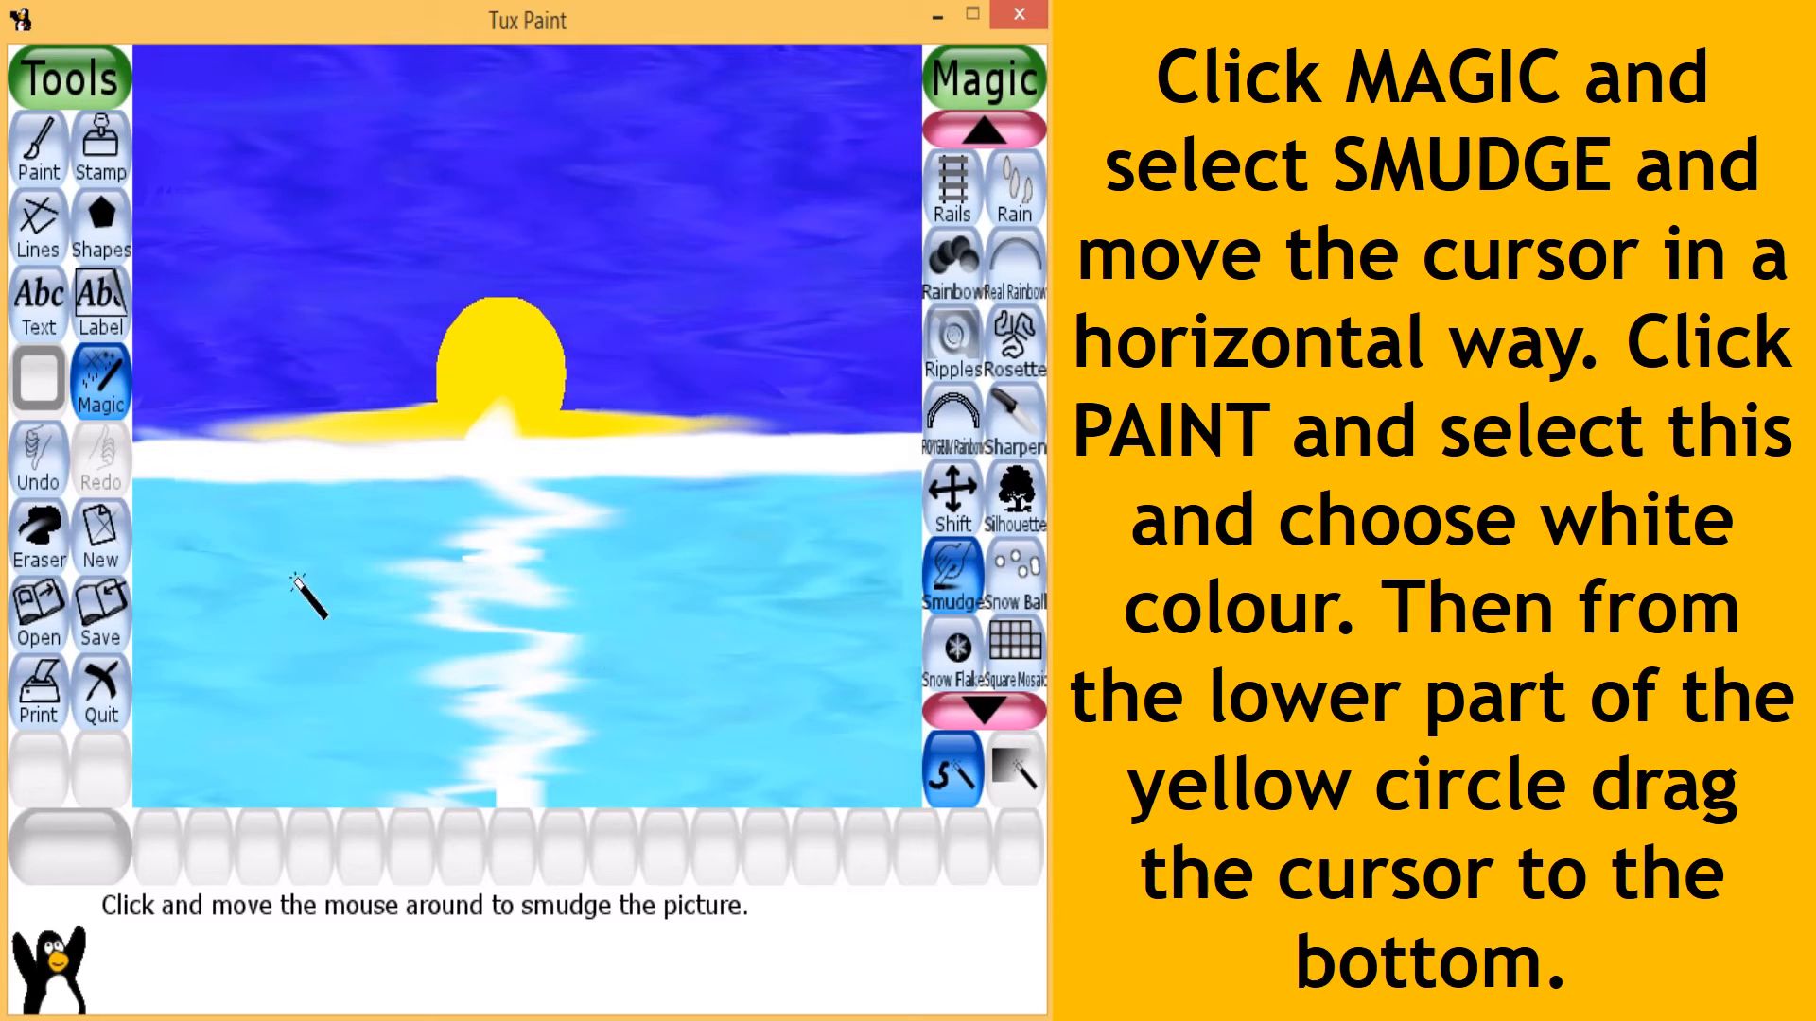
drag(476, 622, 481, 600)
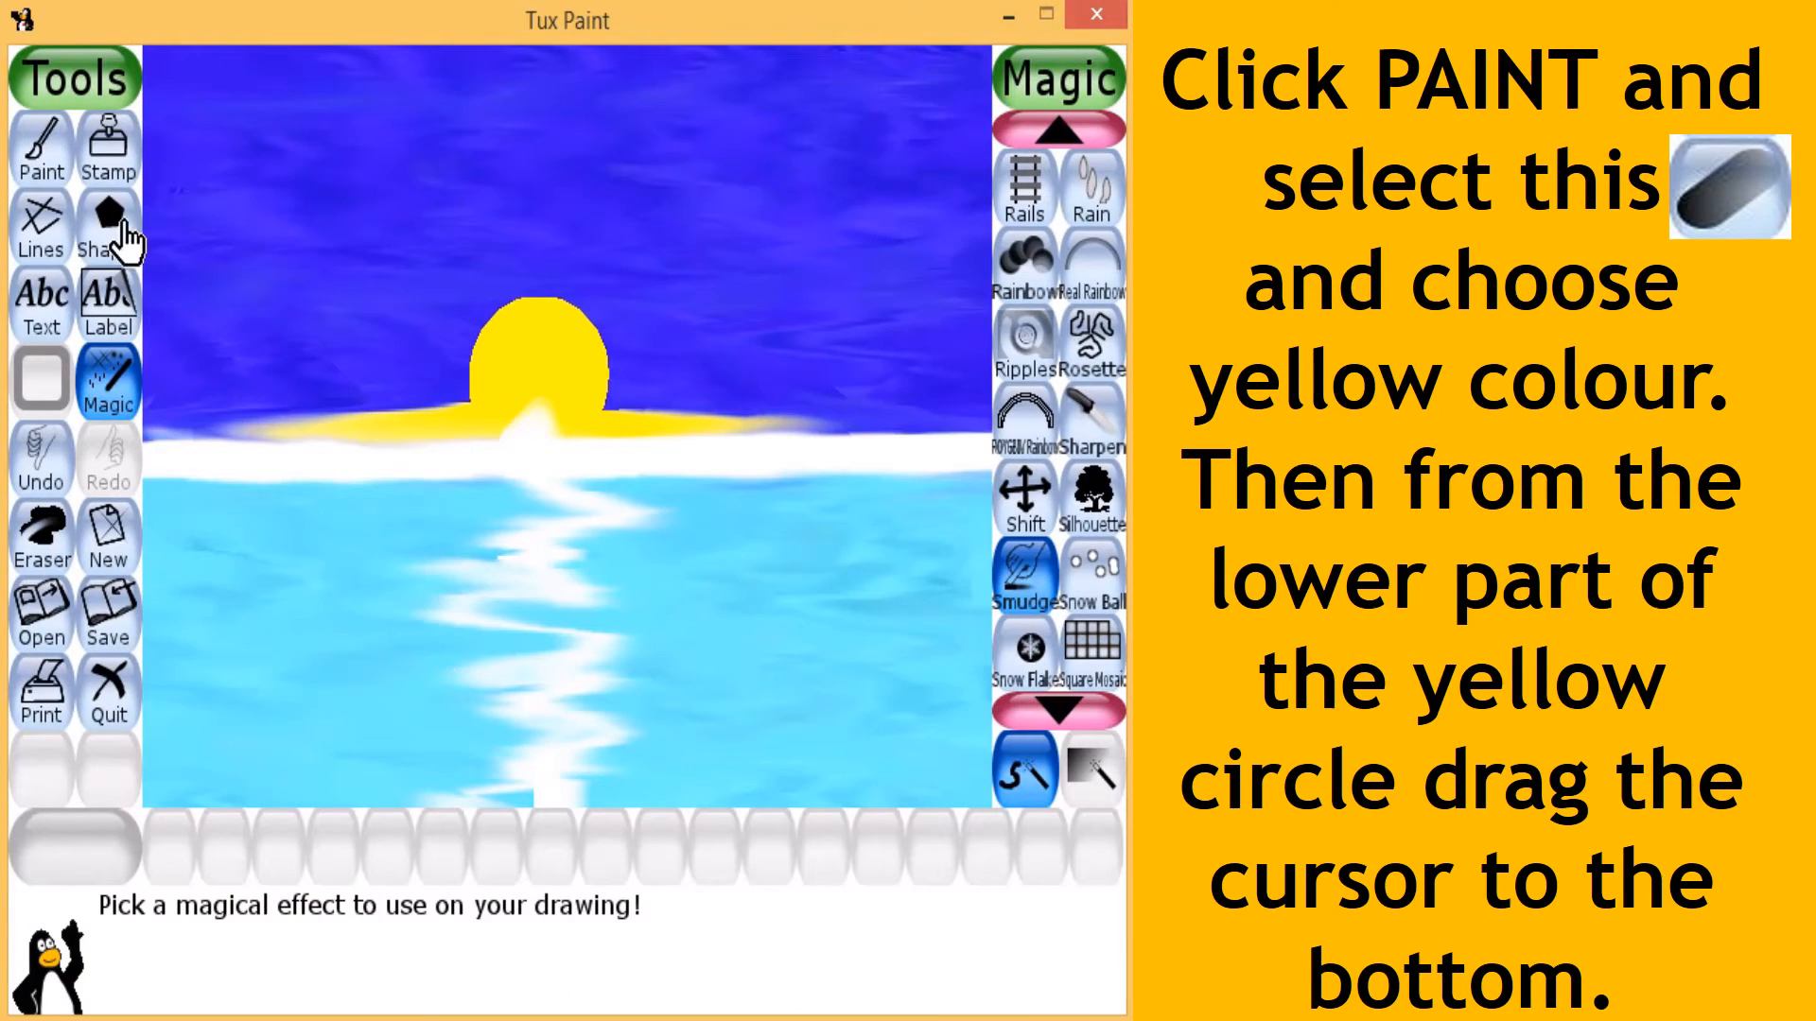
- Paint a yellow vertical stroke with the soft slanted capsule brush over the white reflection, from the sun's base to the canvas bottom
click(43, 151)
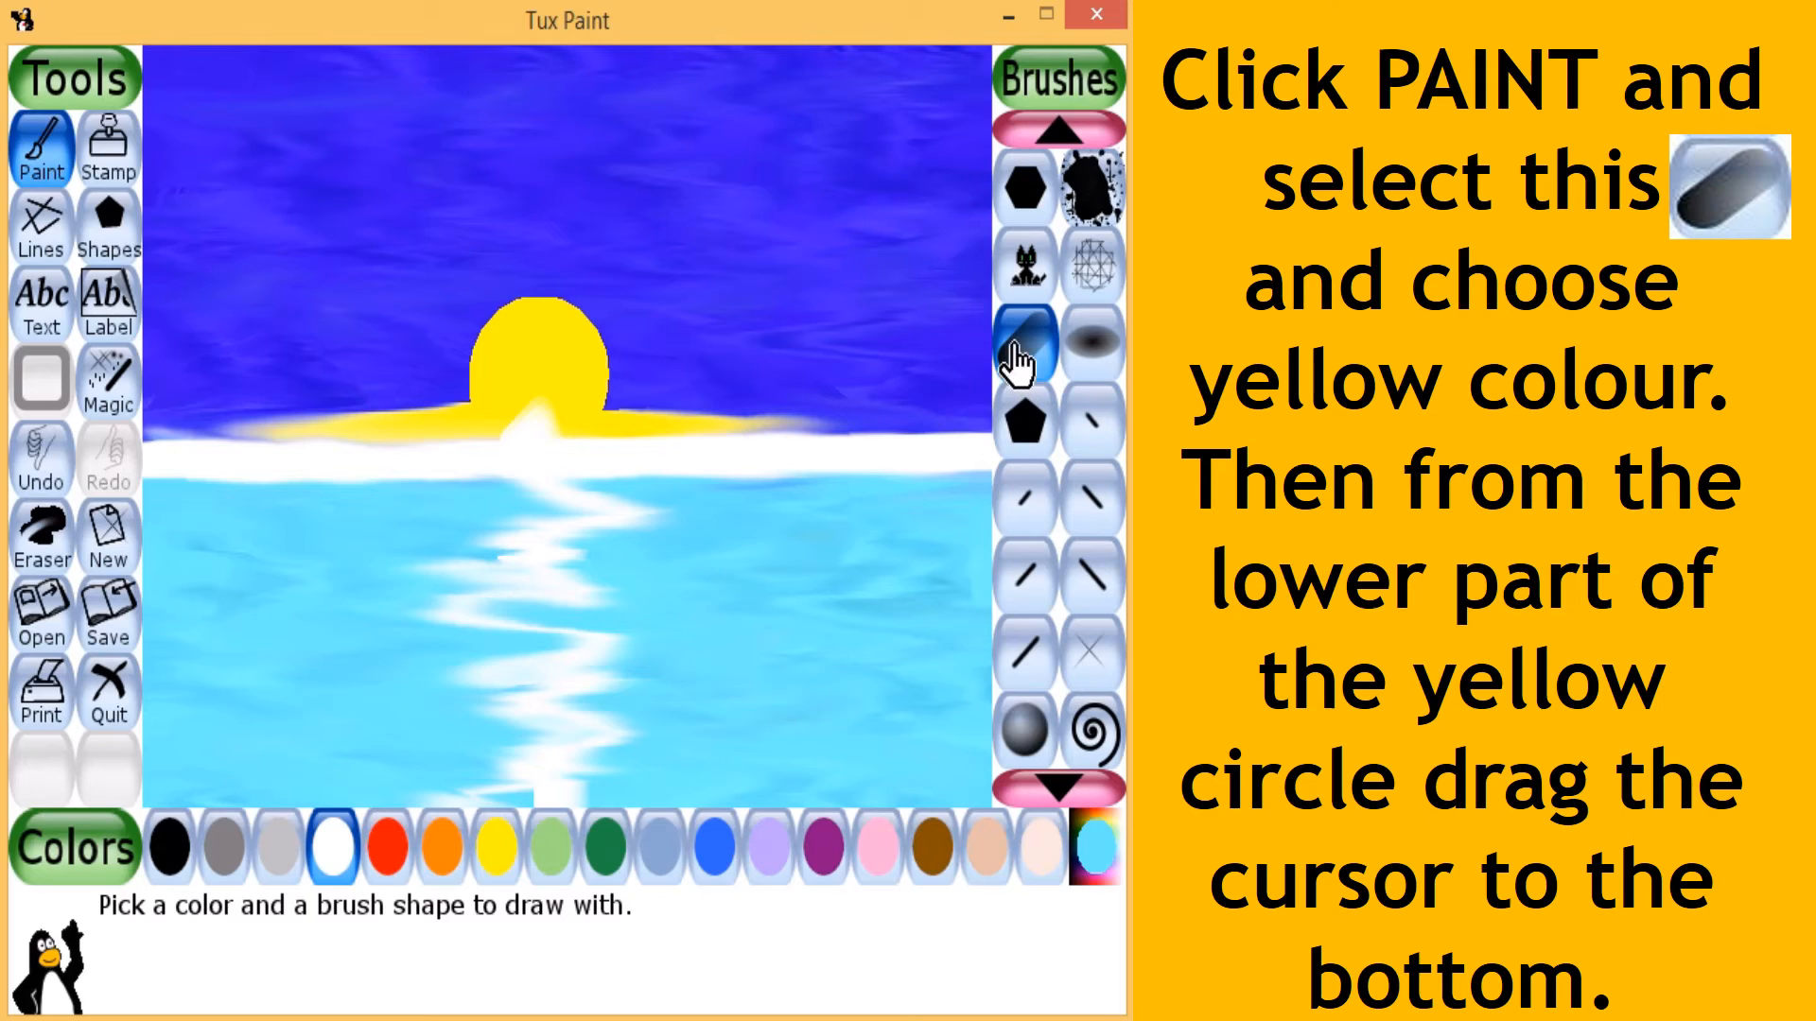
click(496, 851)
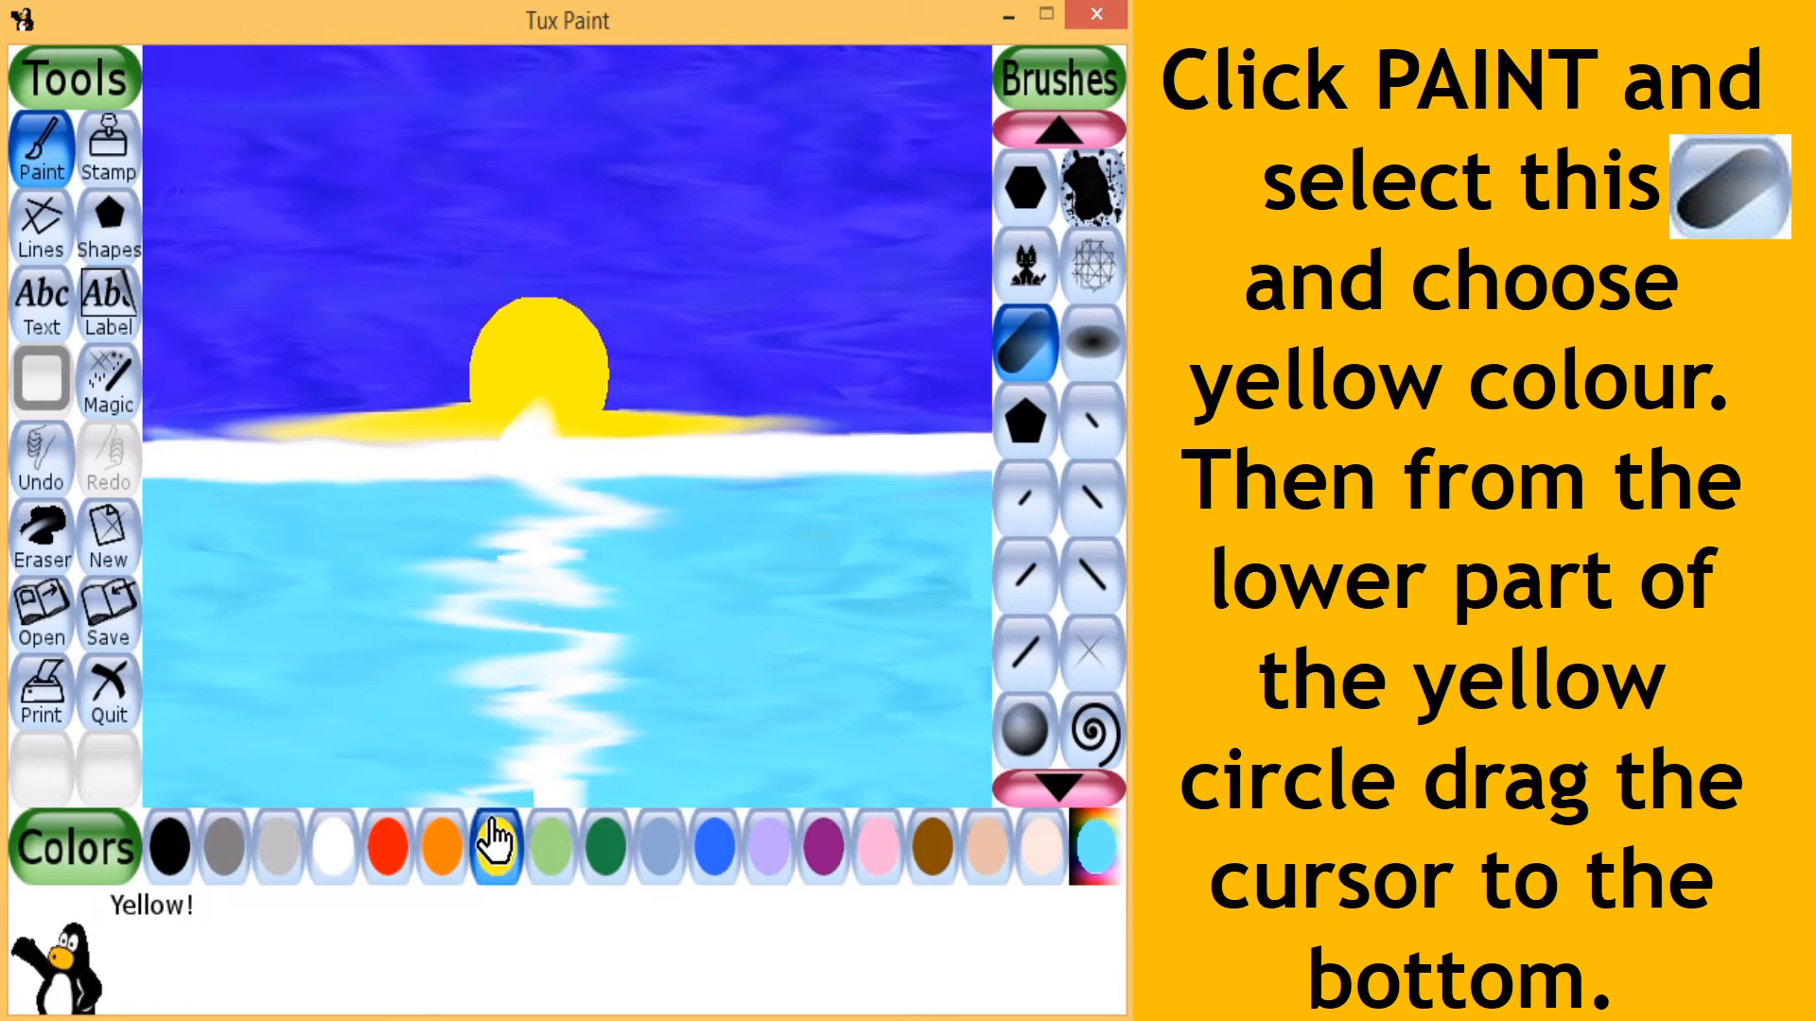
mouse_move(547, 428)
mouse_down()
mouse_move(548, 756)
mouse_move(522, 841)
mouse_up()
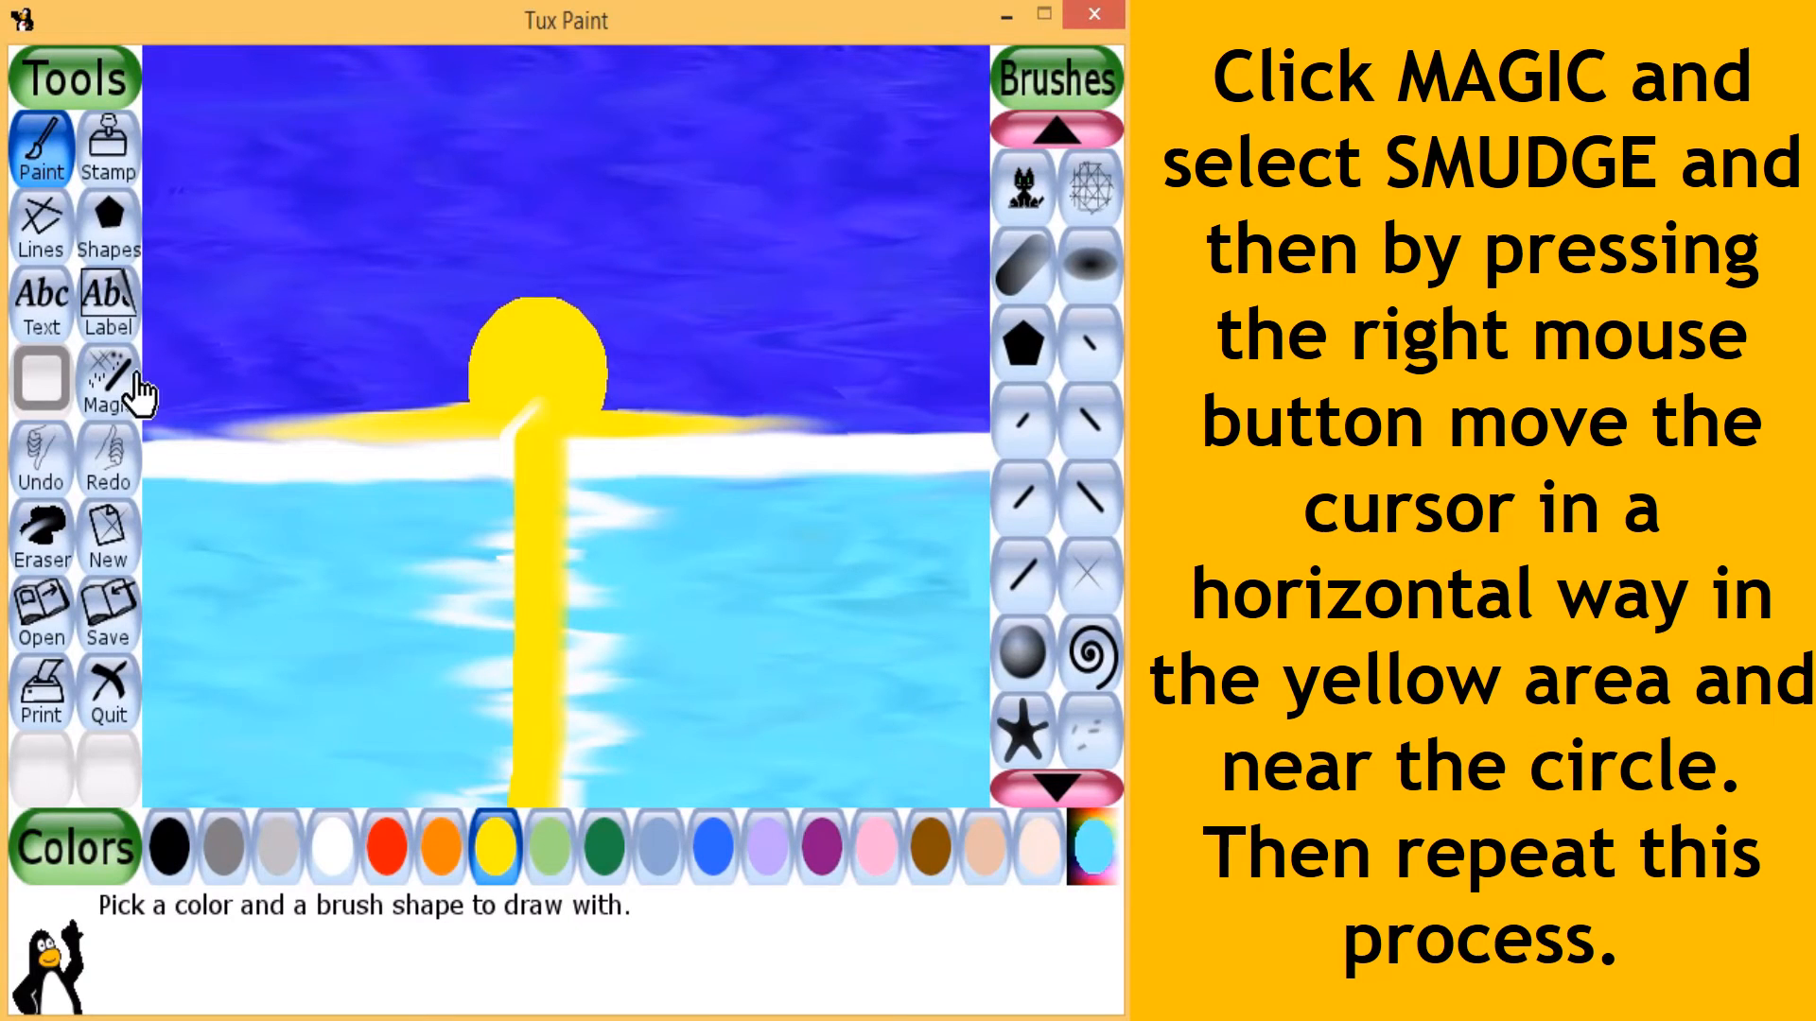
- Smudge the yellow stroke from side to side with the Smudge magic effect to blend it into the white ripples
click(132, 401)
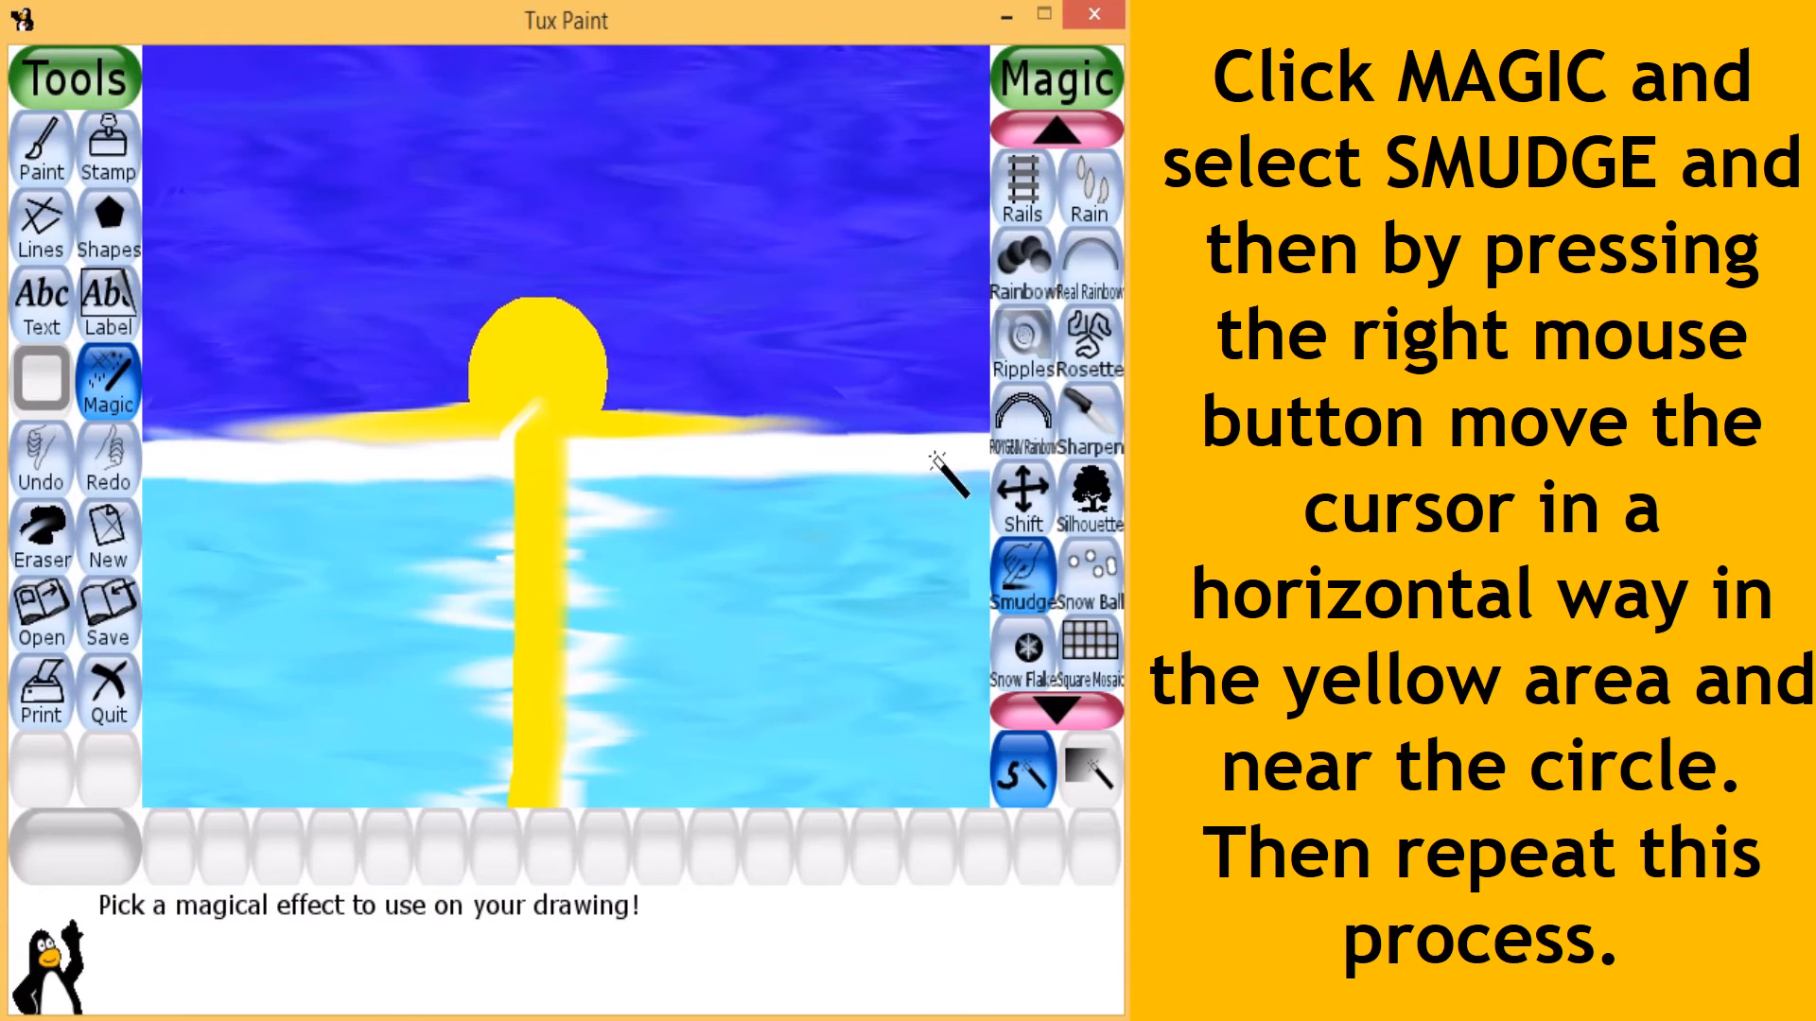
click(1019, 596)
mouse_move(493, 490)
mouse_down()
mouse_move(795, 483)
mouse_move(280, 564)
mouse_up()
mouse_move(540, 445)
mouse_down()
mouse_move(723, 452)
mouse_move(399, 525)
mouse_move(404, 626)
mouse_move(754, 649)
mouse_move(596, 736)
mouse_move(722, 753)
mouse_move(659, 764)
mouse_up()
drag(525, 796, 895, 792)
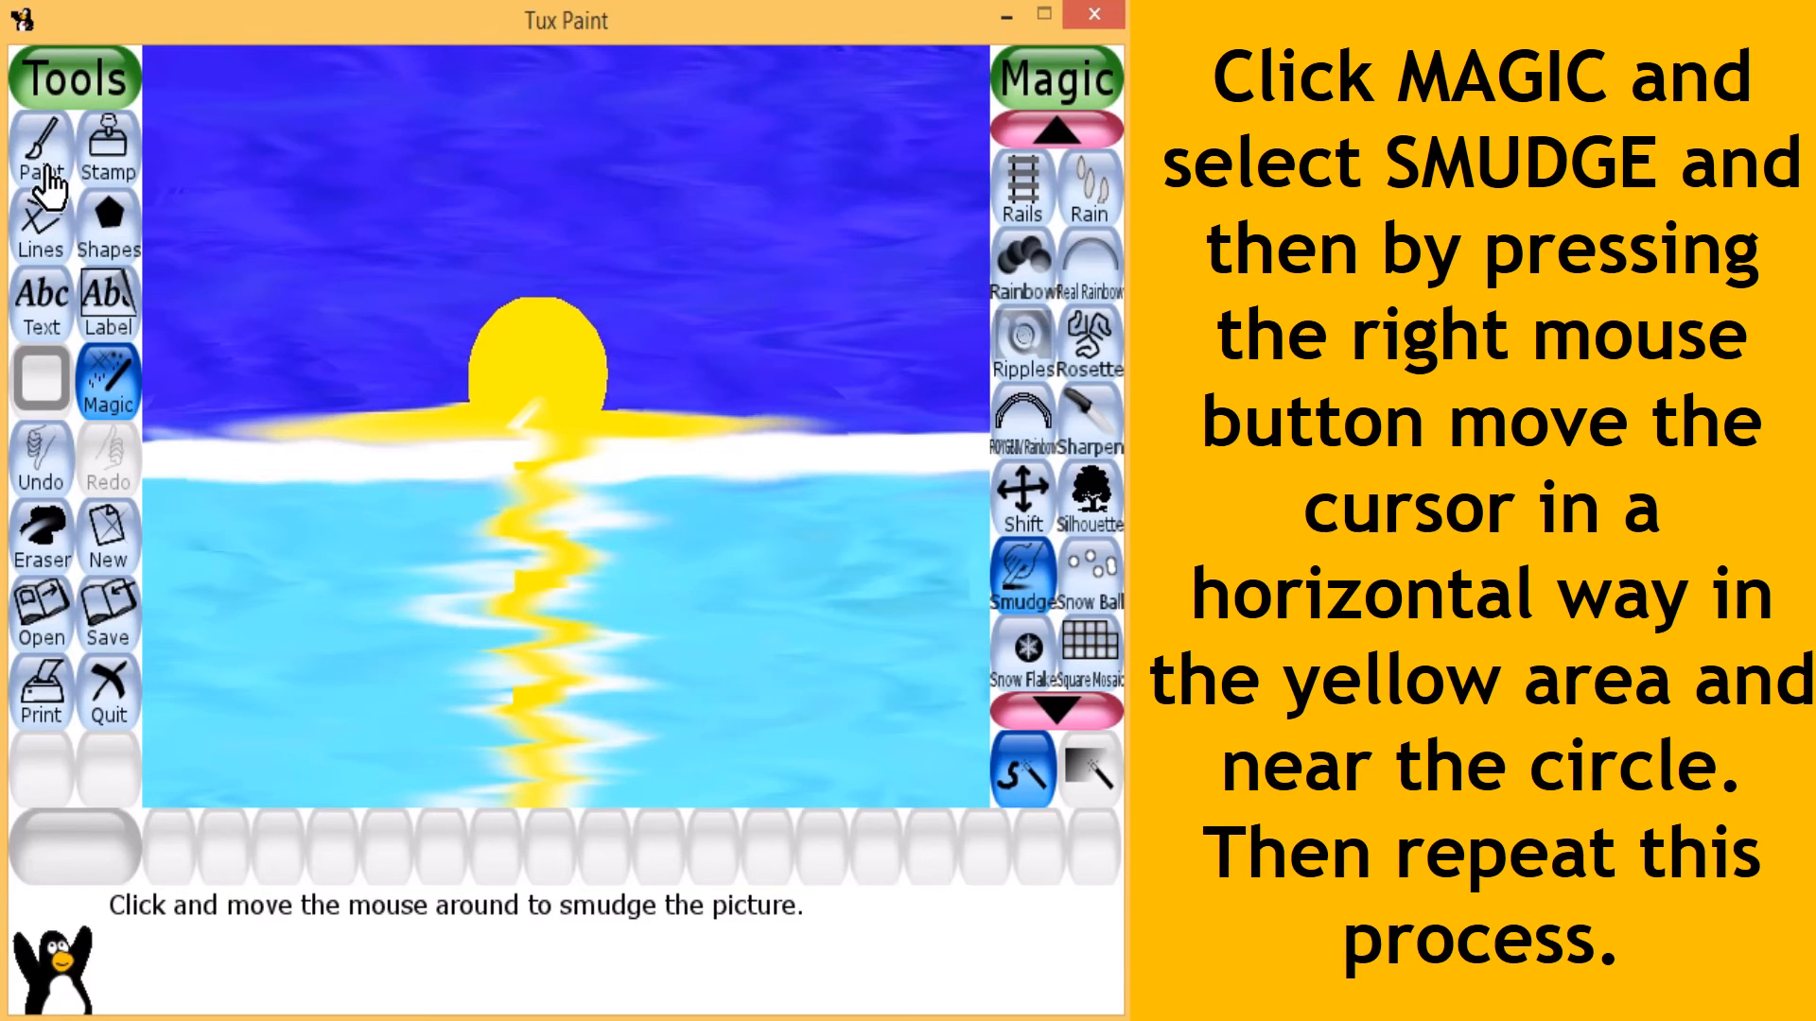
- Paint another yellow vertical stroke with the soft slanted capsule brush along the reflection, starting inside the sun's lower part
click(42, 172)
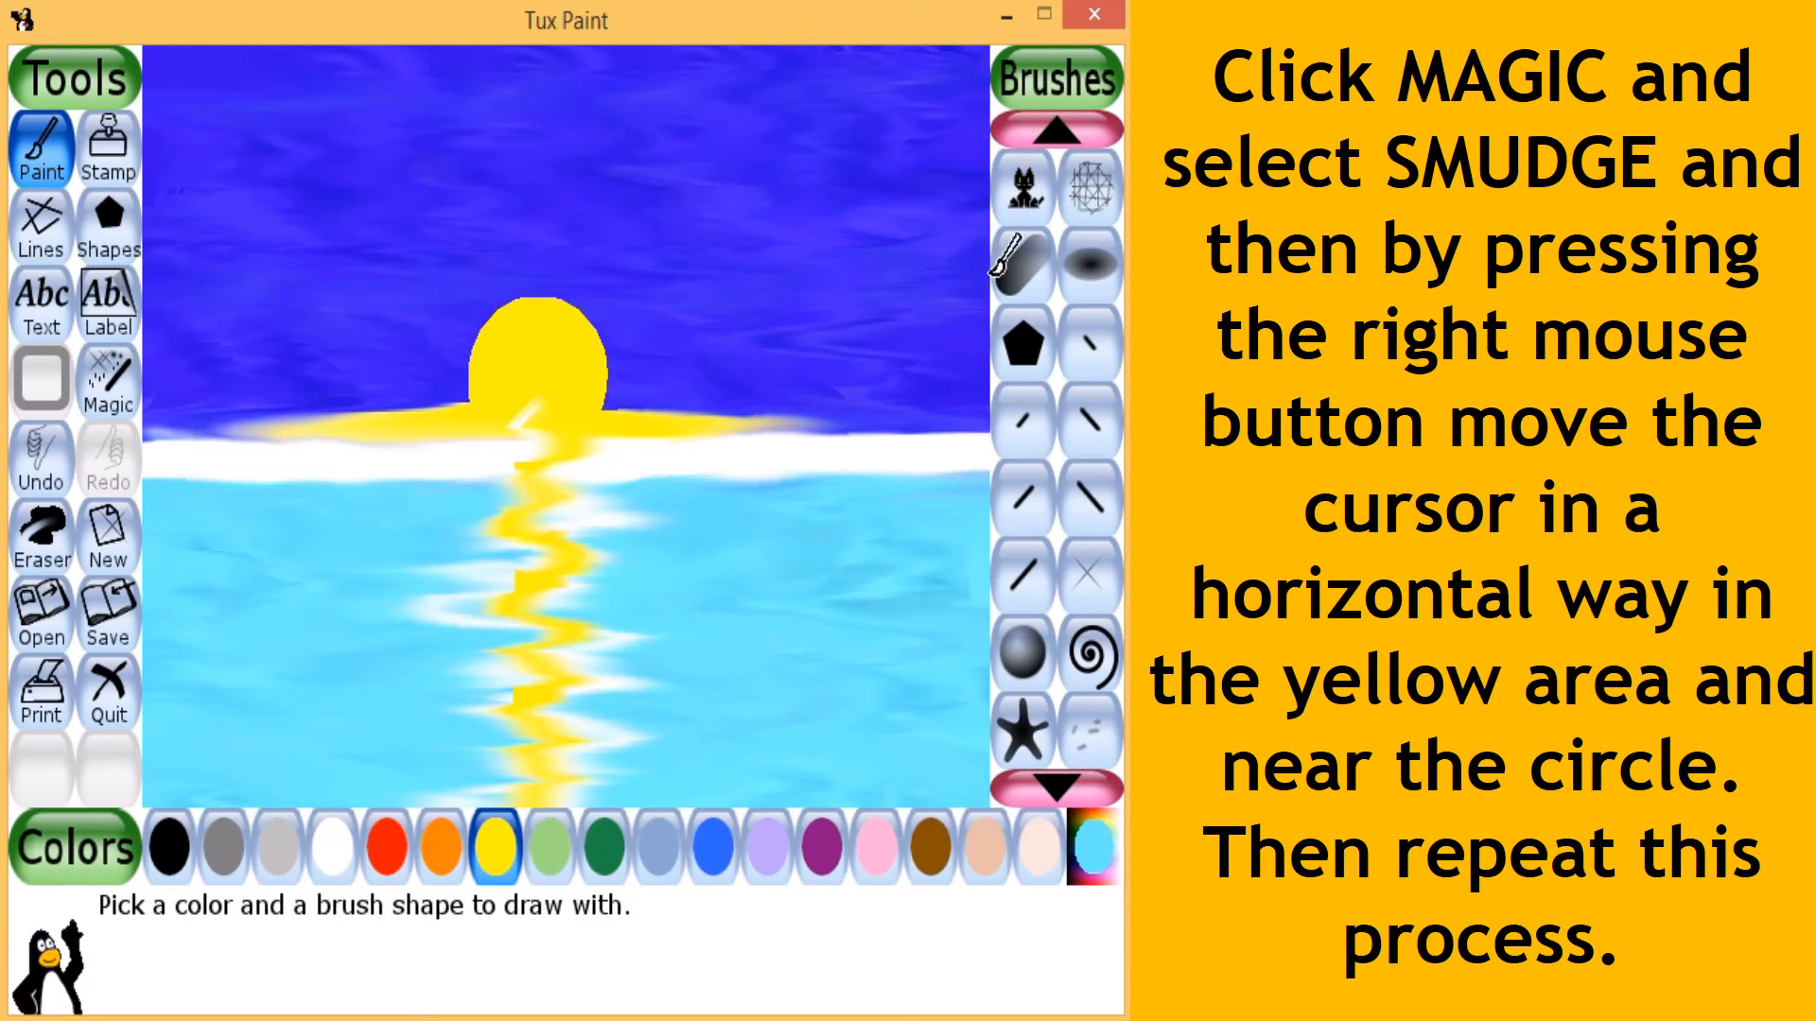
click(1023, 269)
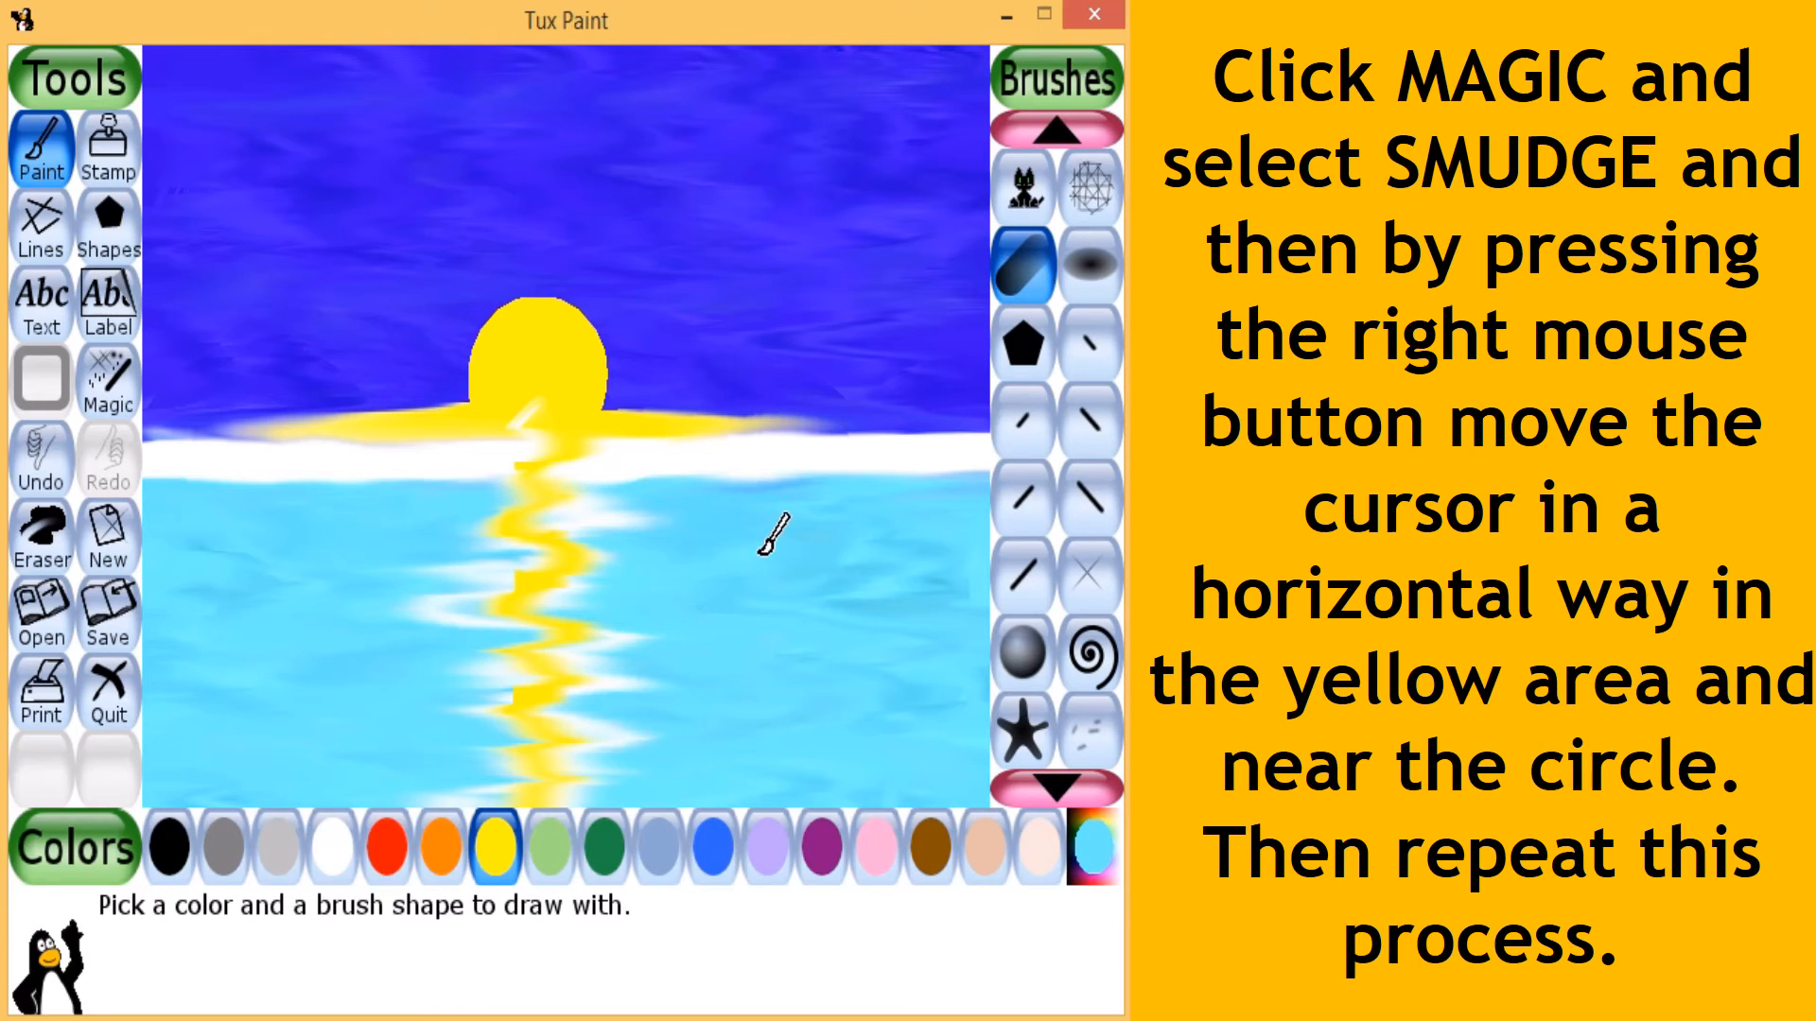
click(494, 851)
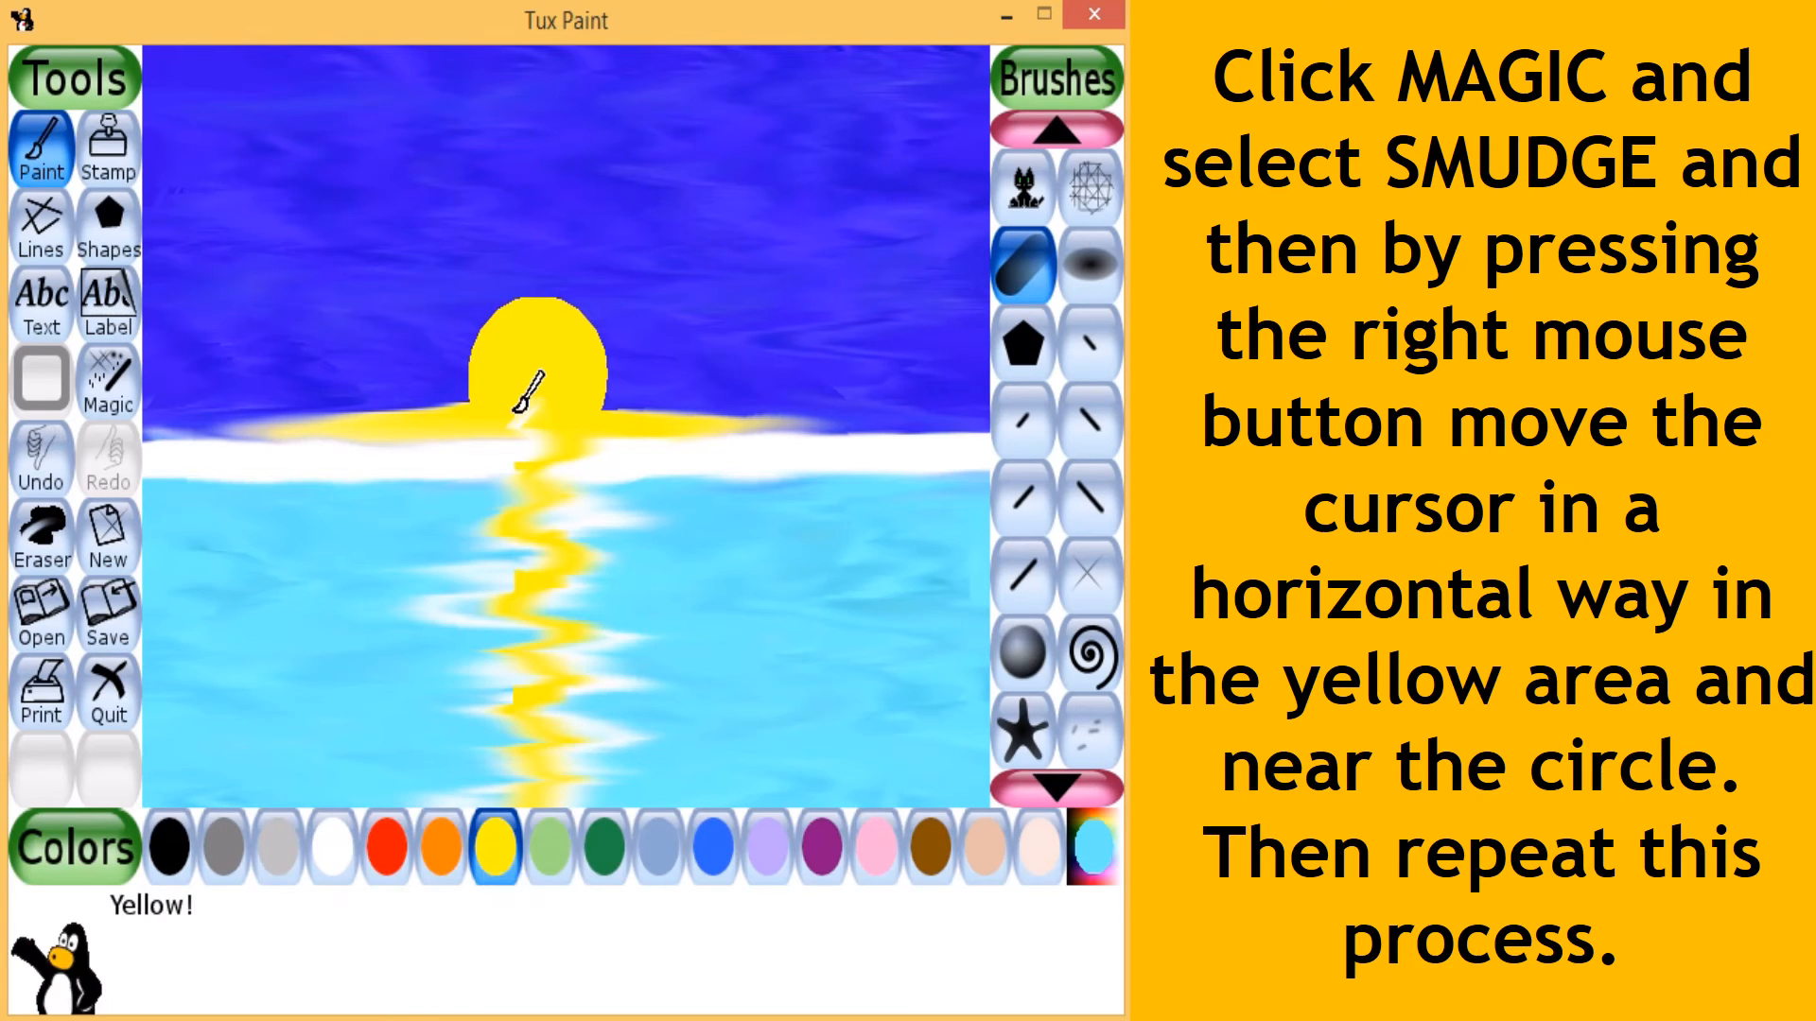
drag(523, 405, 531, 815)
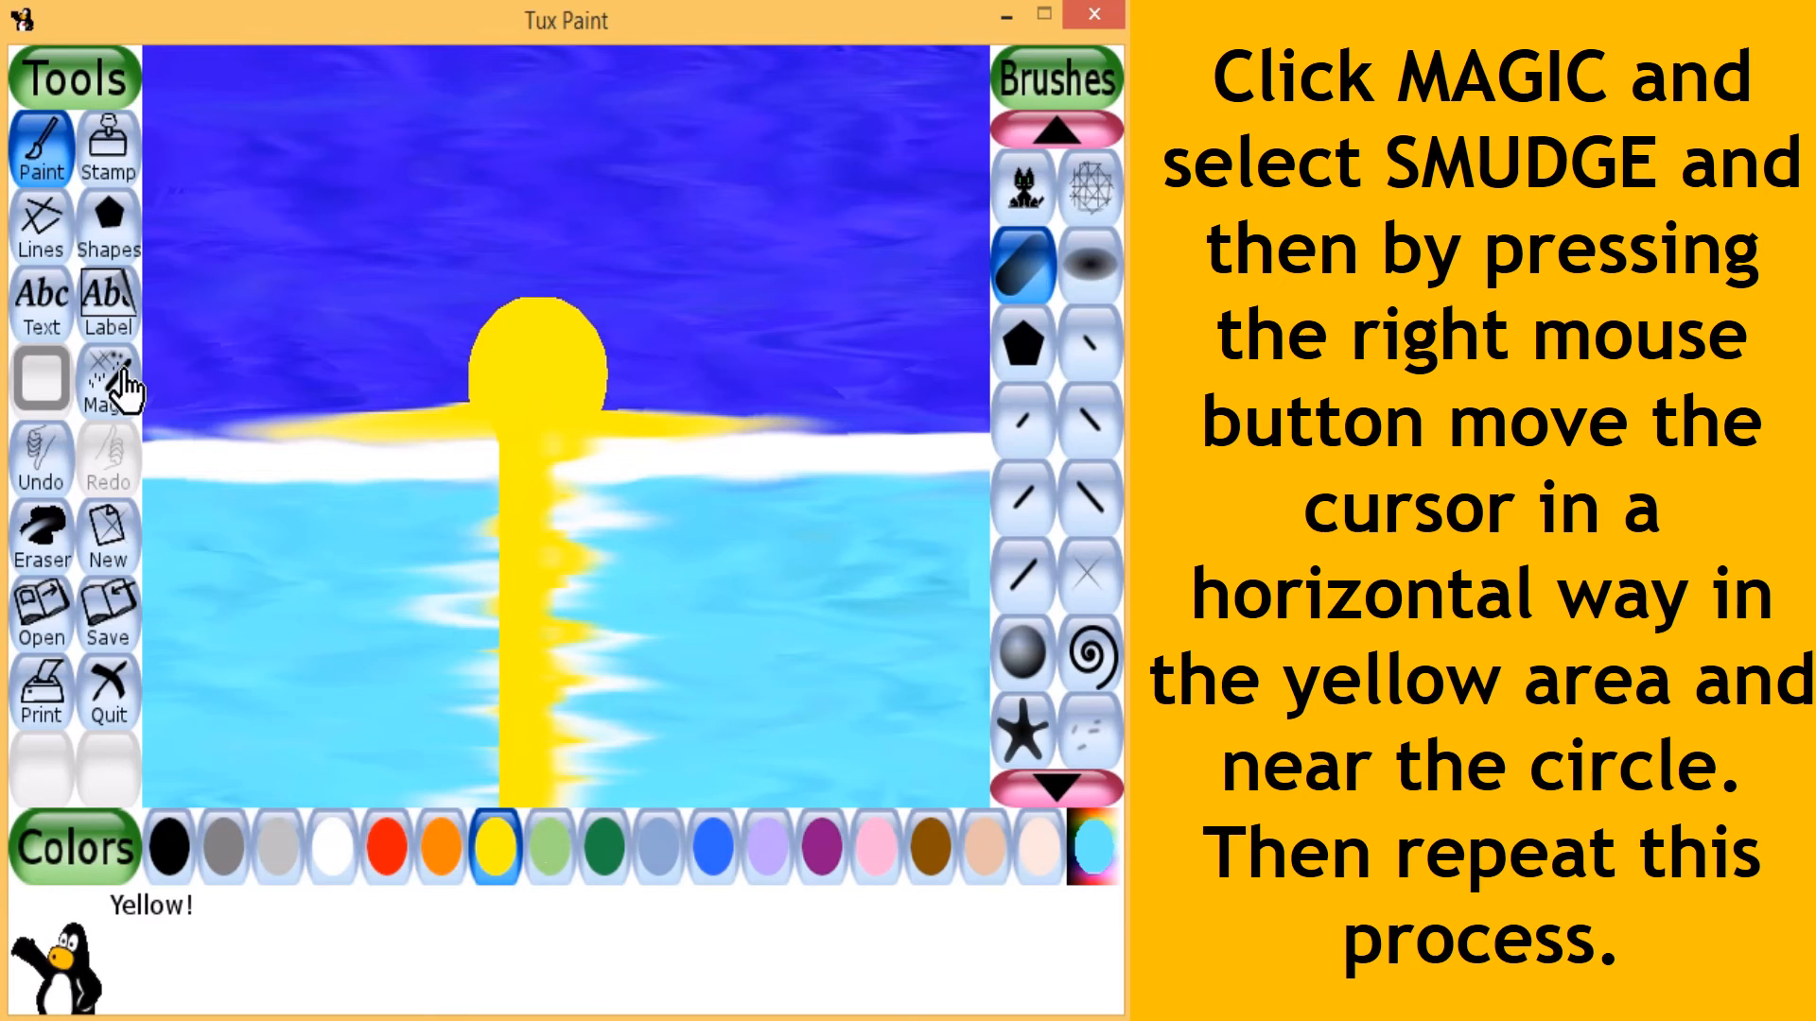
- Smudge the second yellow stroke horizontally from the horizon to the canvas bottom, spreading yellow and white ripples across the water
click(112, 383)
click(1012, 576)
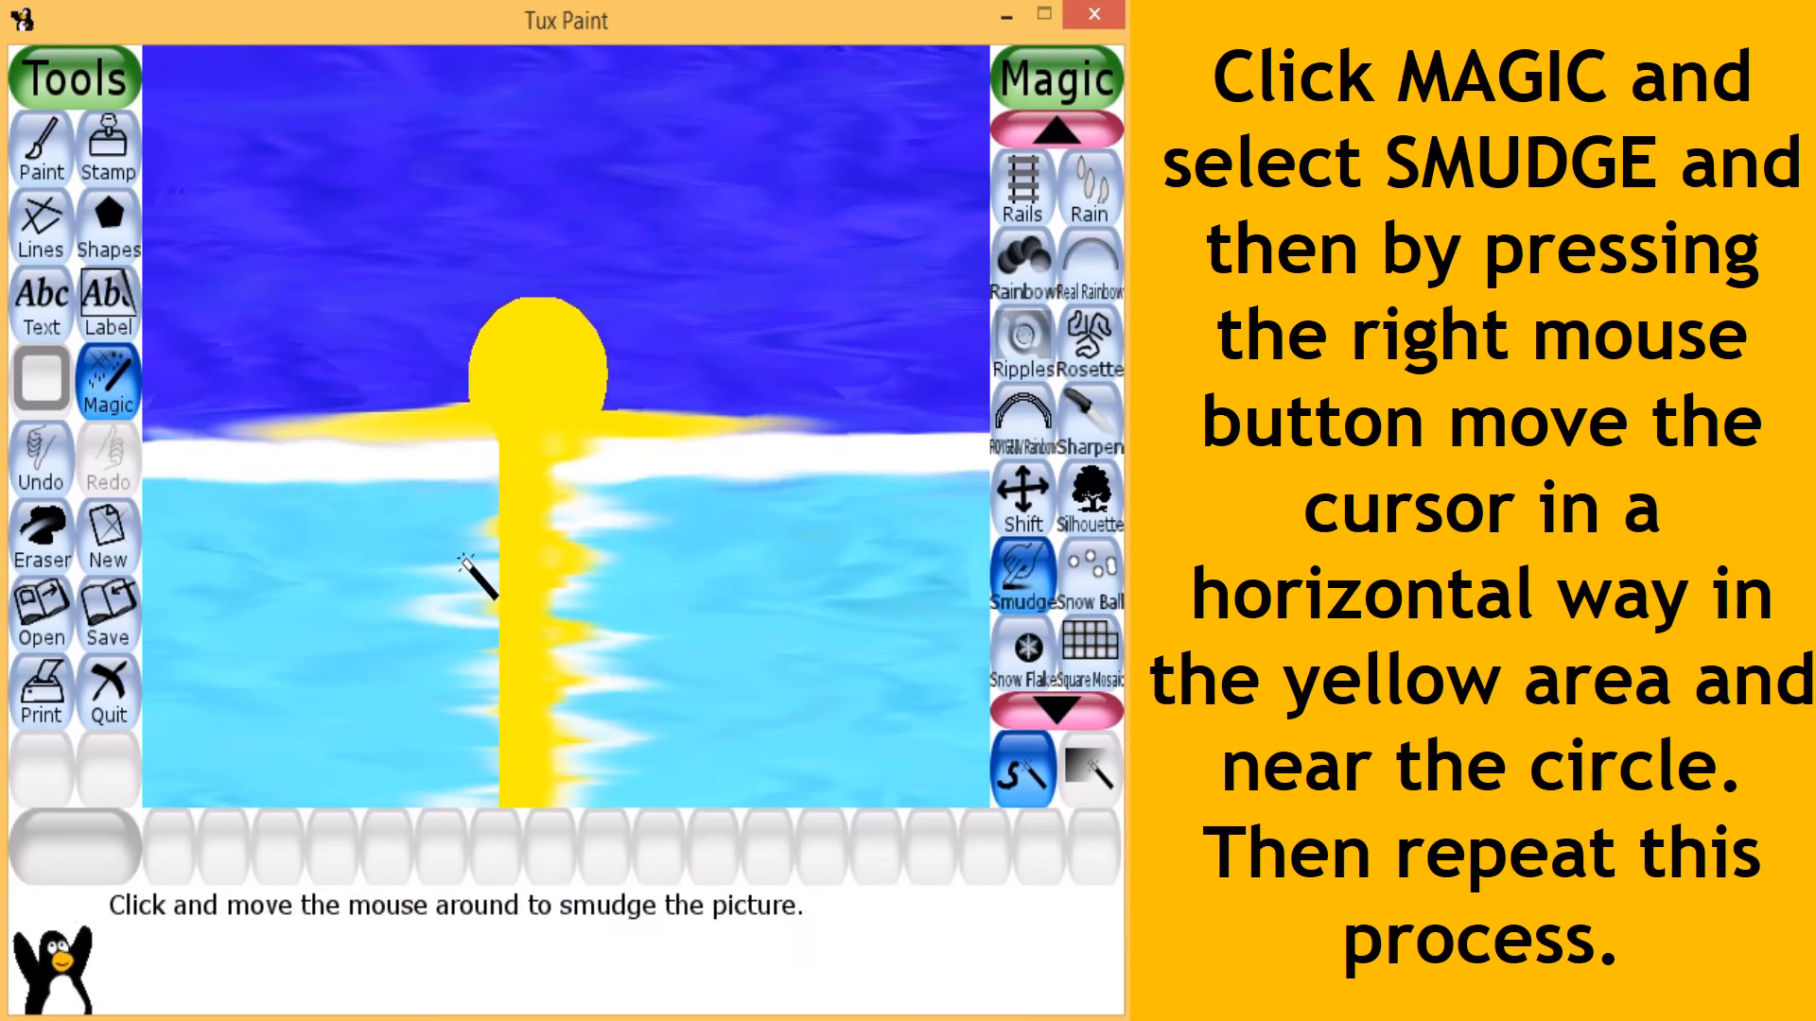
mouse_move(482, 469)
mouse_down()
mouse_move(608, 463)
mouse_move(369, 462)
mouse_move(577, 510)
mouse_up()
mouse_move(322, 566)
mouse_down()
mouse_move(741, 571)
mouse_move(308, 656)
mouse_move(806, 668)
mouse_move(530, 742)
mouse_move(753, 839)
mouse_move(279, 922)
mouse_move(757, 771)
mouse_up()
mouse_move(532, 743)
mouse_down()
mouse_move(827, 731)
mouse_move(508, 689)
mouse_move(796, 652)
mouse_move(2, 664)
mouse_move(759, 611)
mouse_move(189, 610)
mouse_move(664, 577)
mouse_move(594, 553)
mouse_move(633, 534)
mouse_move(203, 537)
mouse_move(862, 549)
mouse_up()
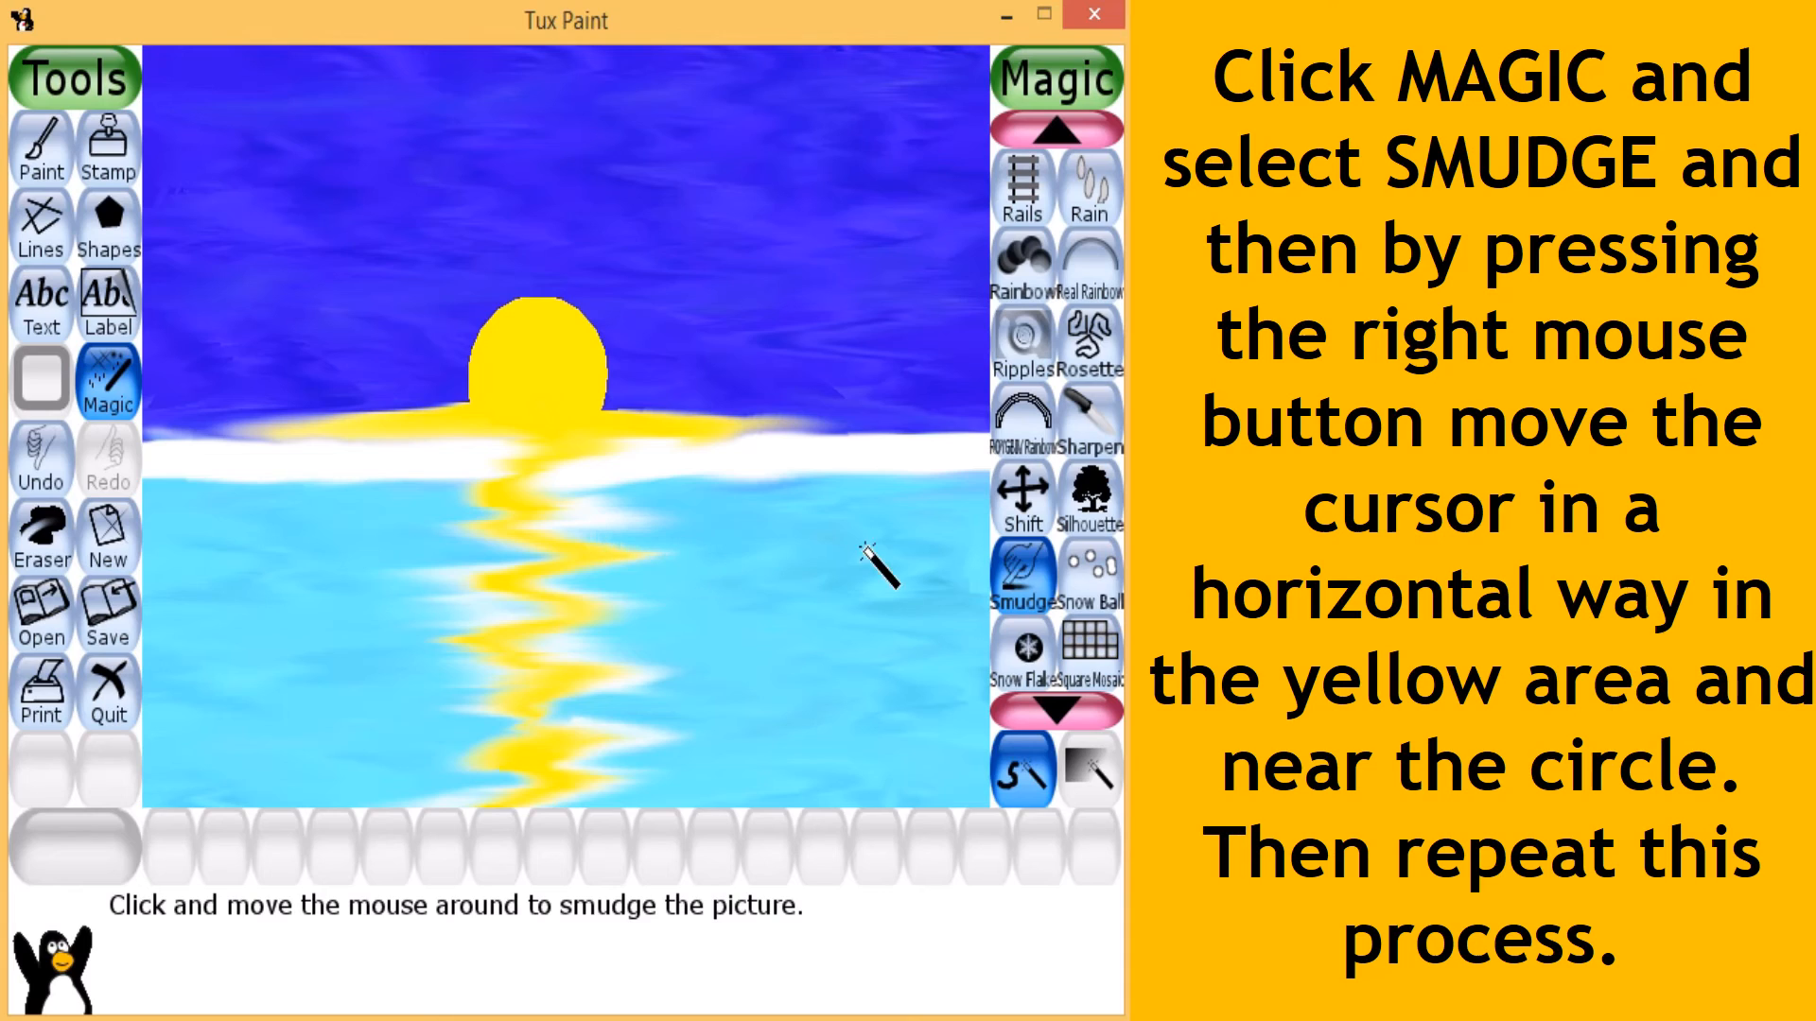
drag(721, 546, 190, 551)
mouse_move(502, 518)
mouse_down()
mouse_move(564, 507)
mouse_move(57, 519)
mouse_move(743, 455)
mouse_move(162, 473)
mouse_move(917, 469)
mouse_up()
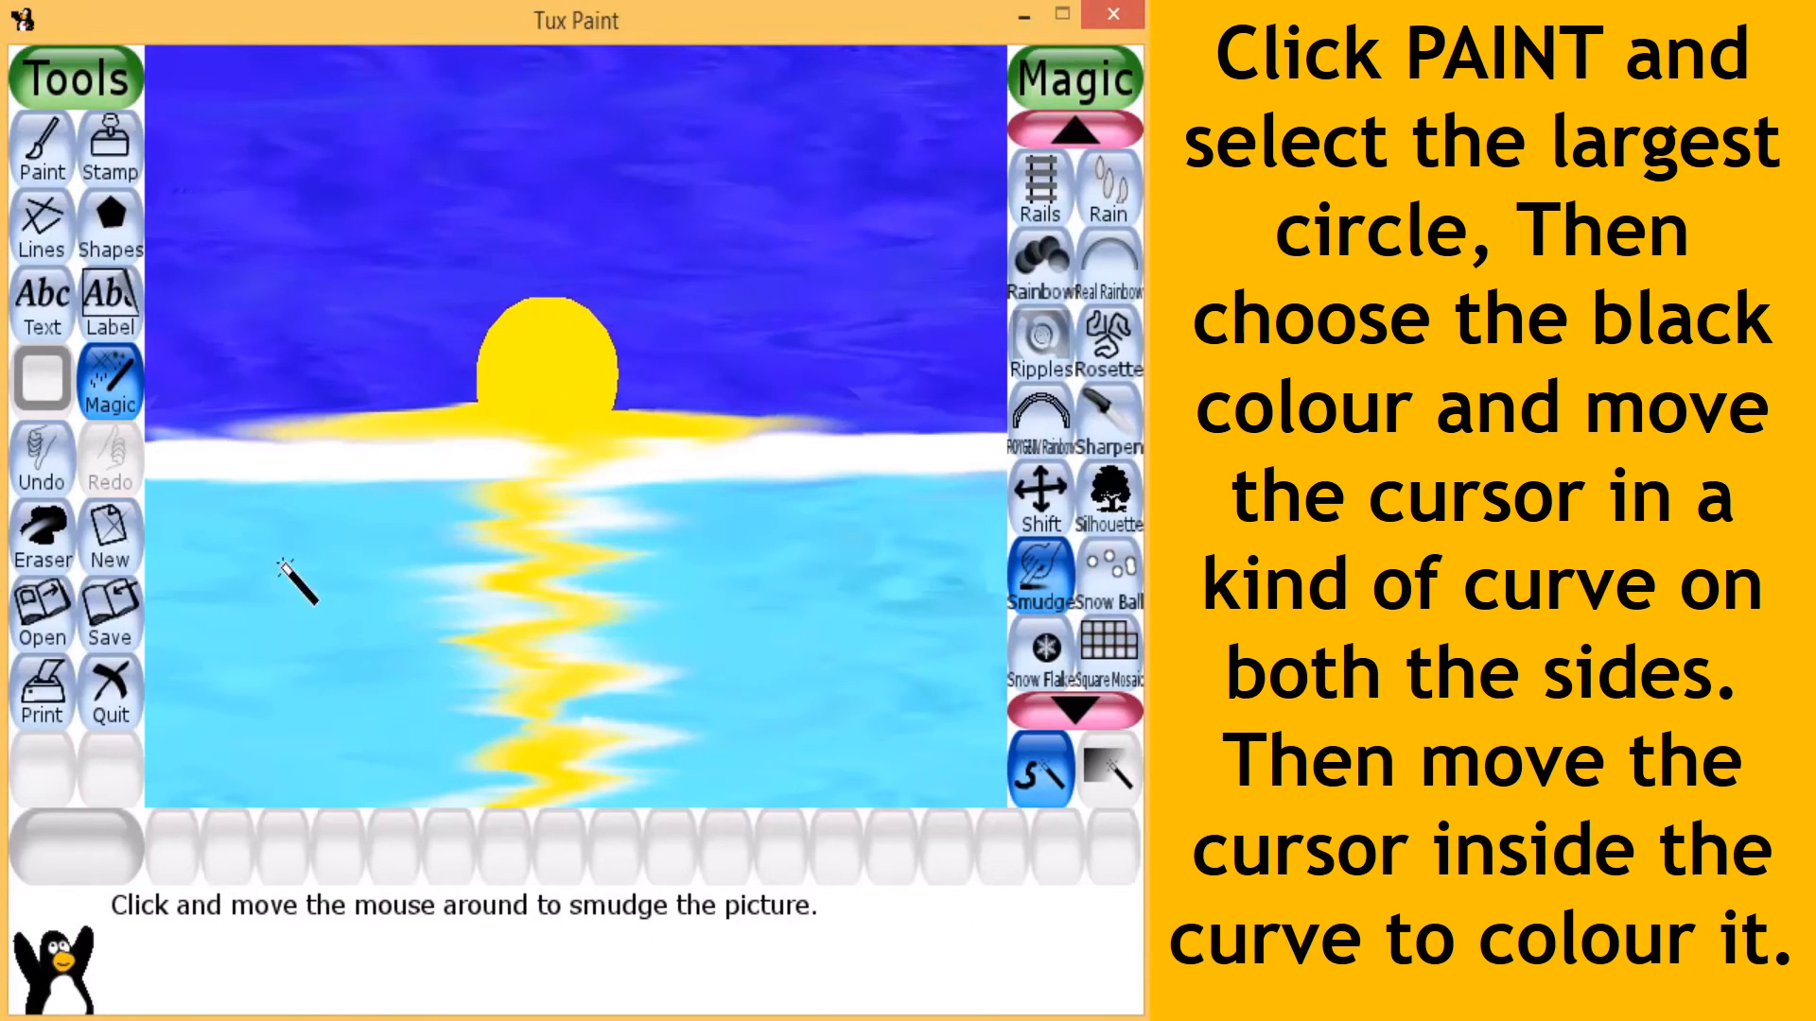
- Paint a thick black curve on each side of the reflection with the largest round brush, from the canvas edge at the horizon down towards the bottom
click(50, 150)
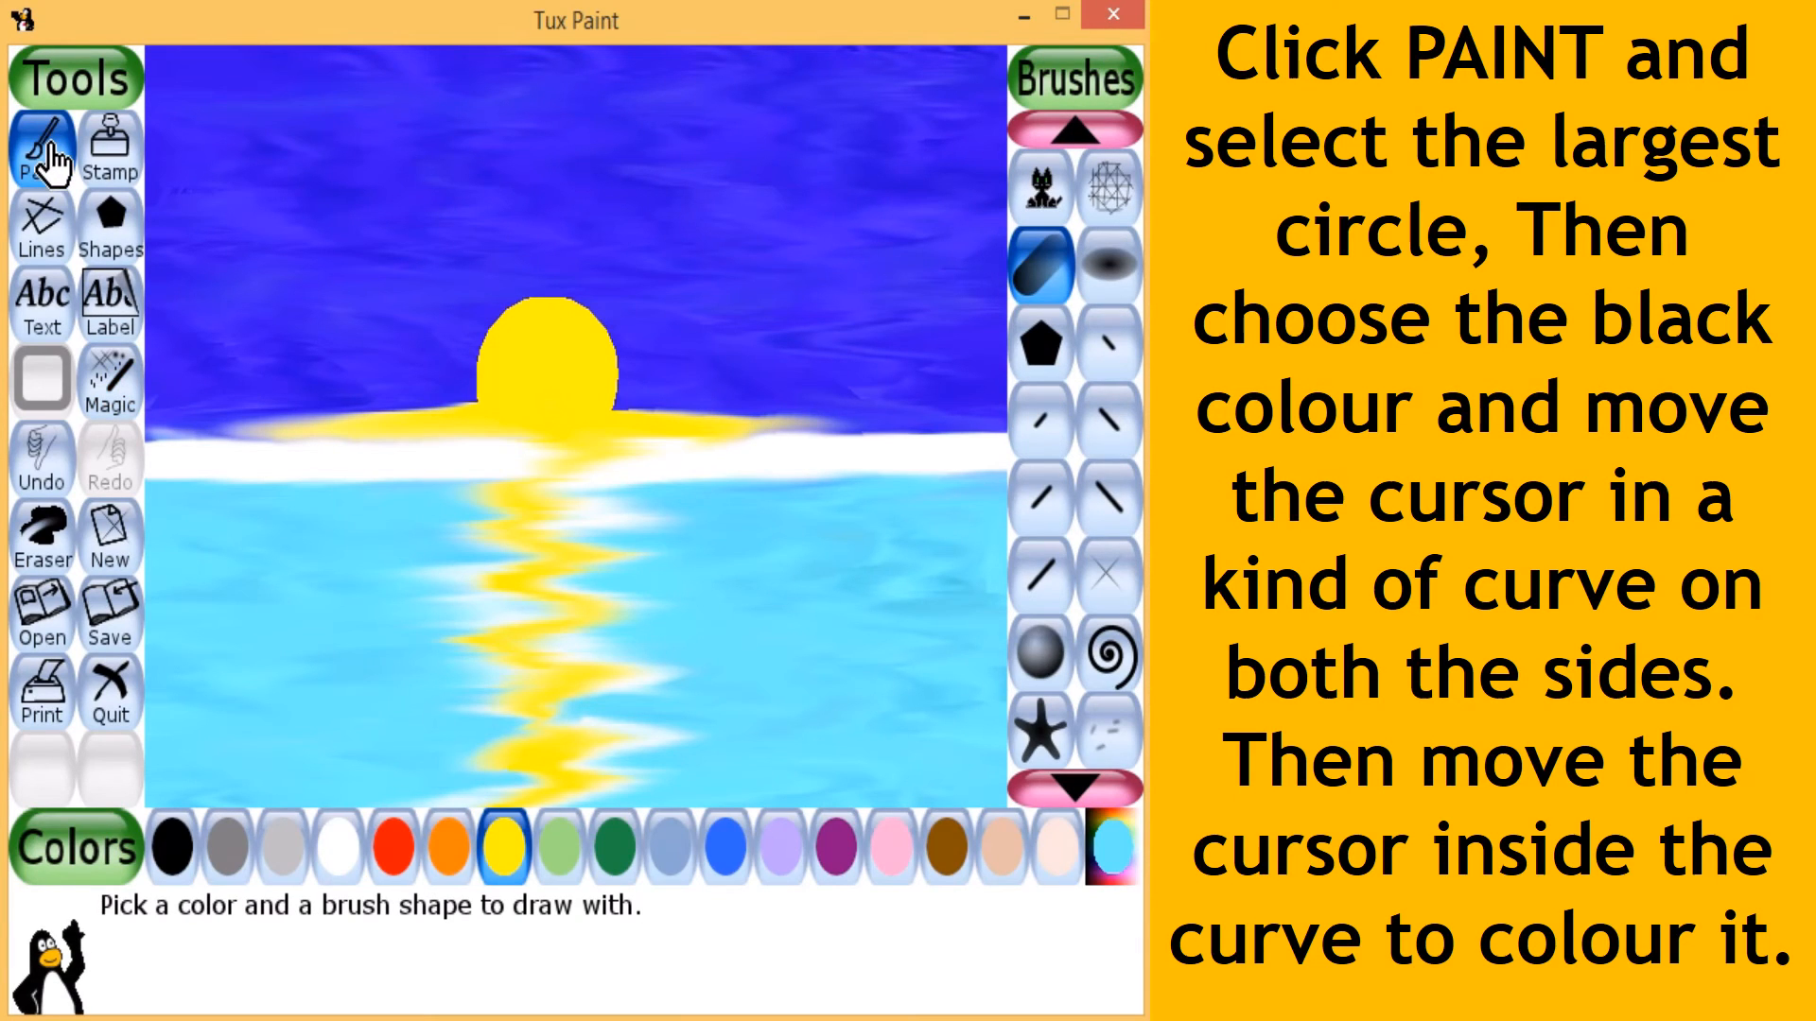
click(172, 846)
scroll(1088, 368, up, 1)
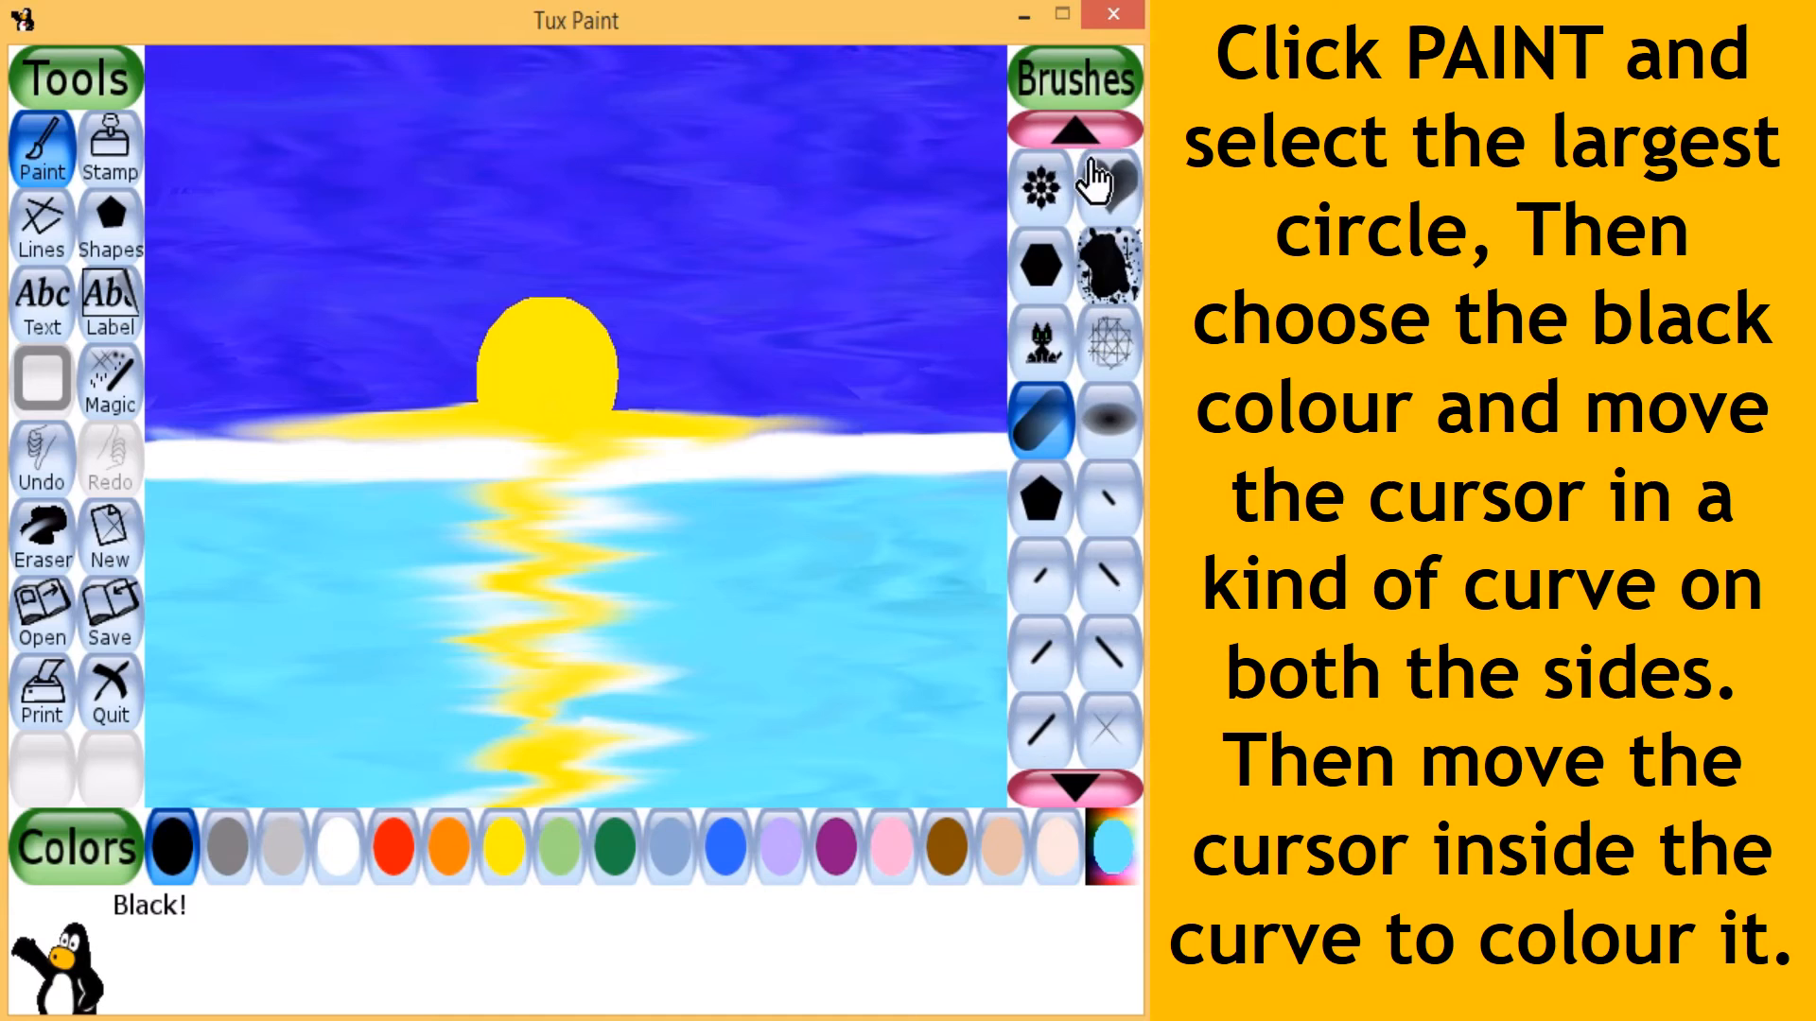
click(1076, 131)
click(1076, 130)
click(1077, 131)
click(1076, 131)
click(1076, 130)
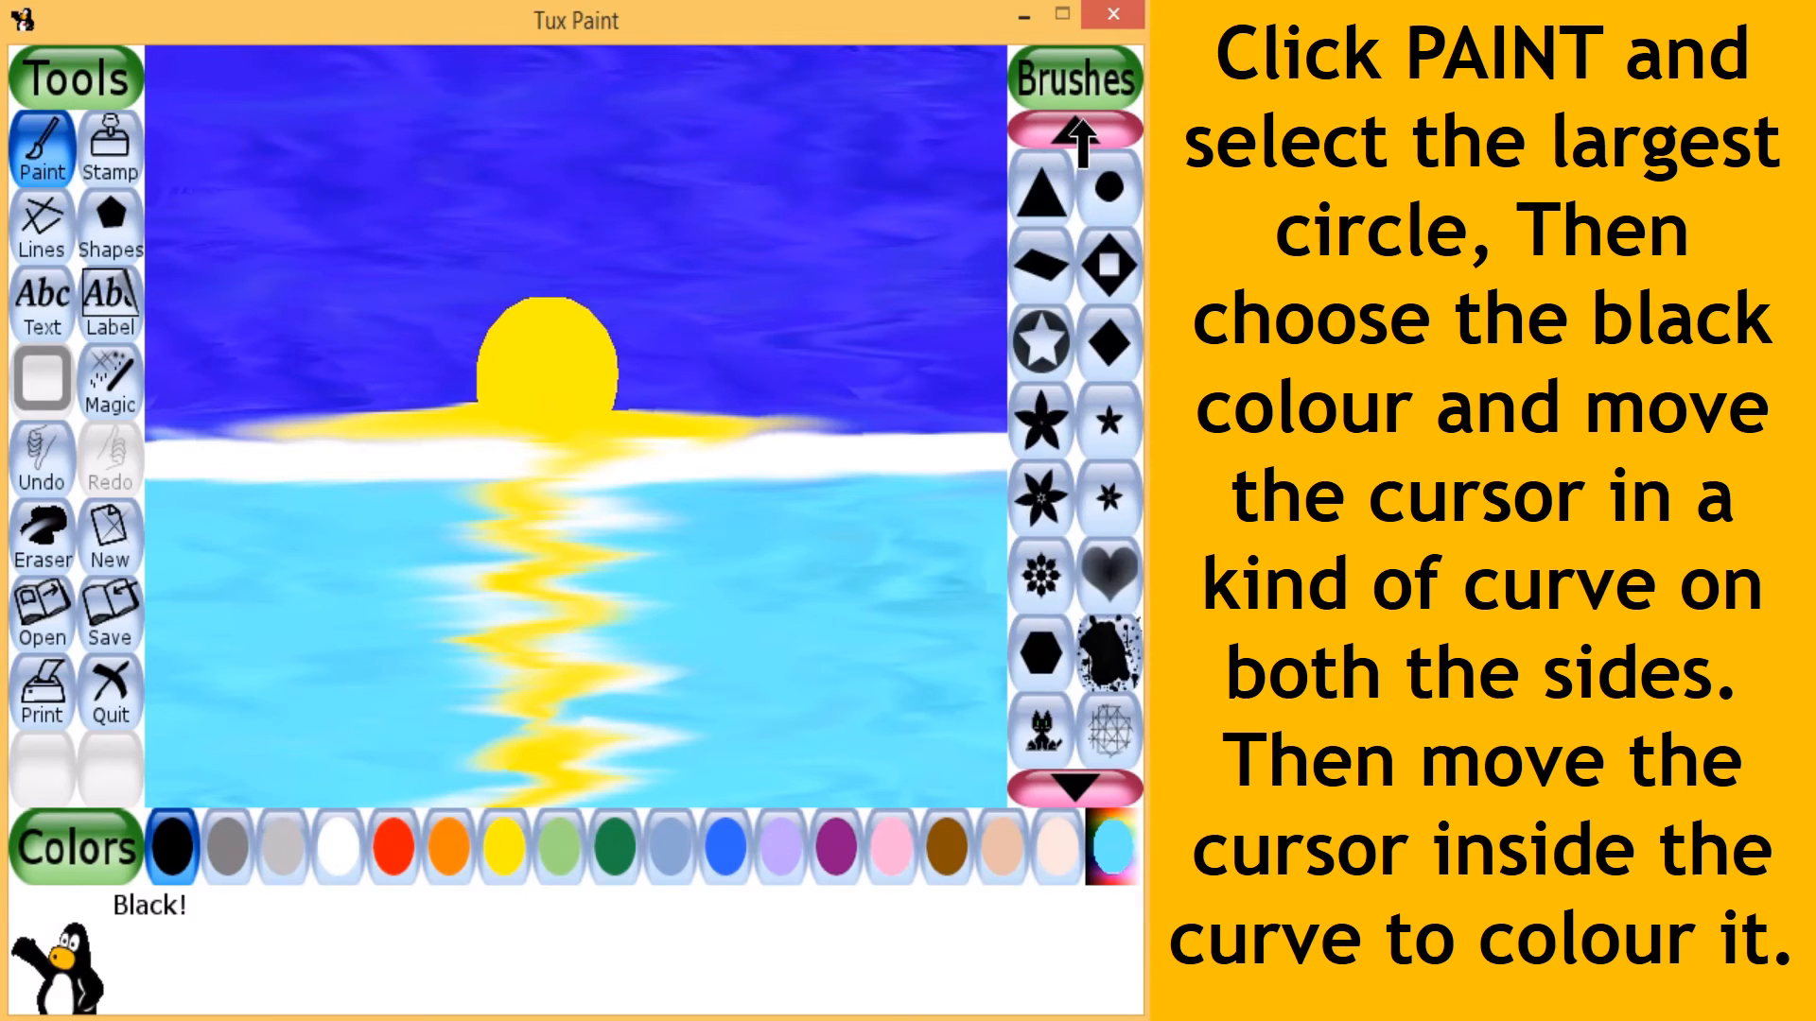
click(1076, 130)
click(1076, 131)
click(1076, 130)
click(1078, 131)
click(1078, 130)
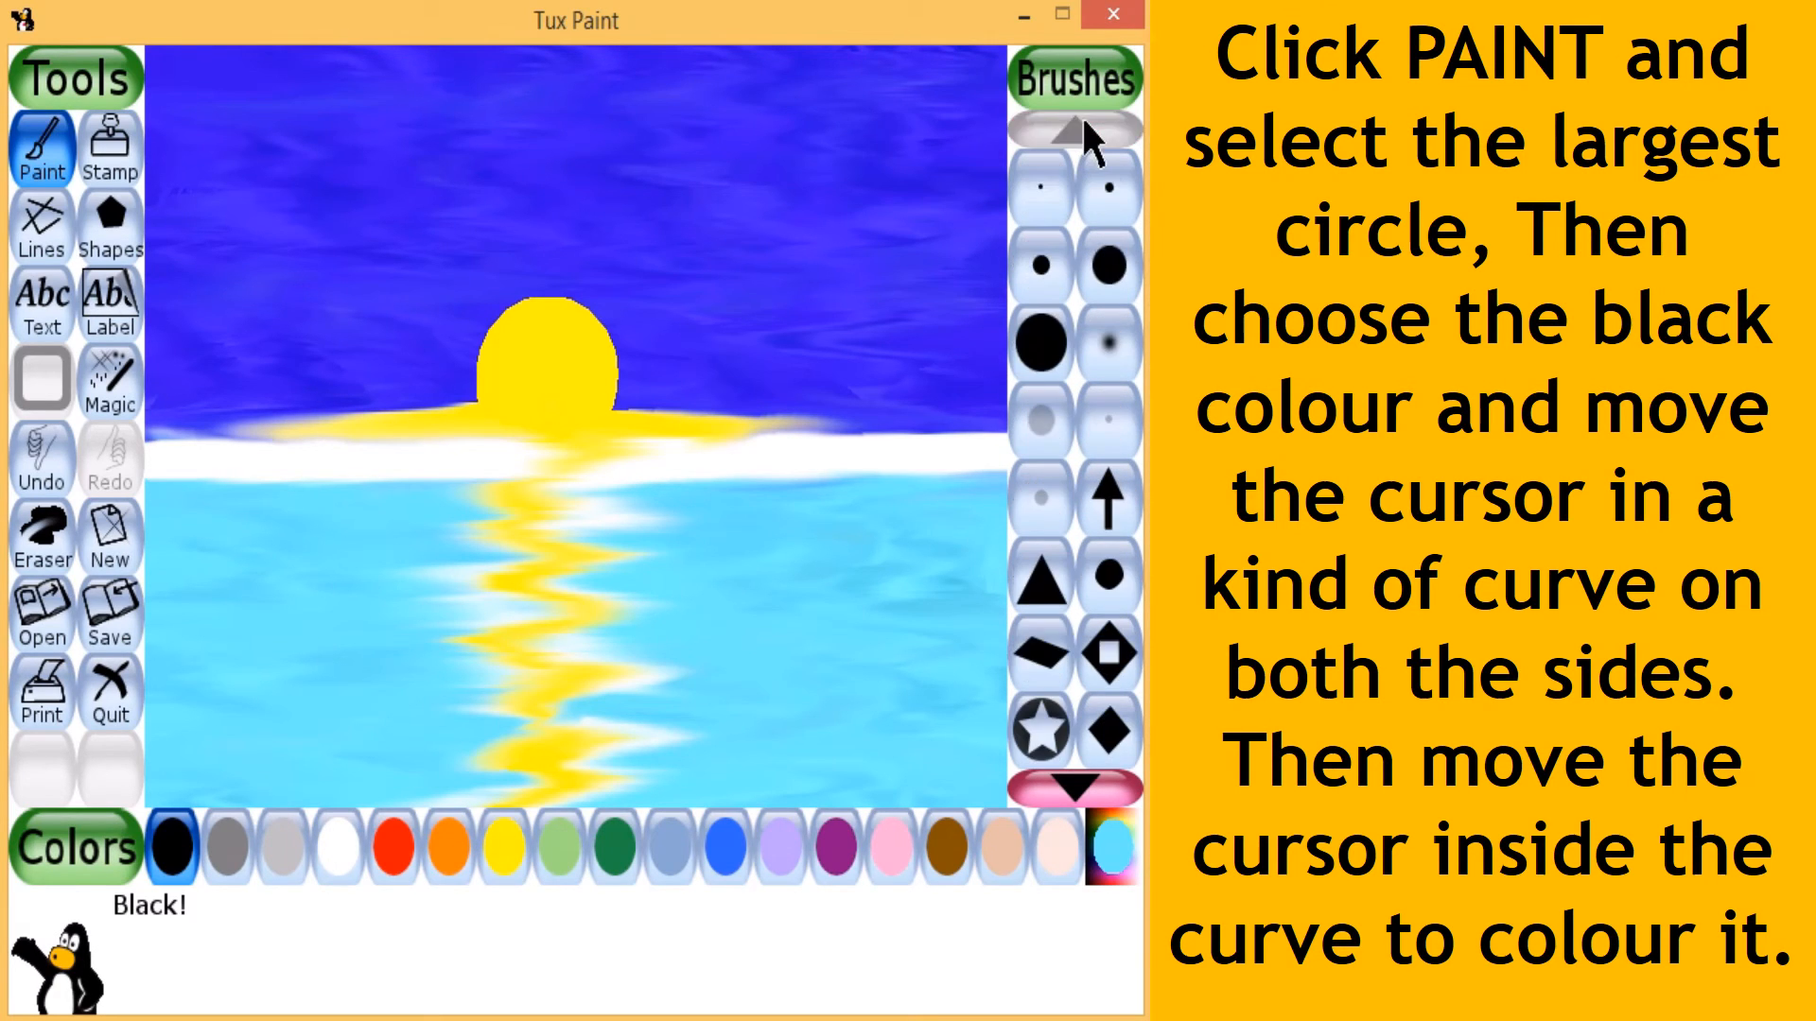
click(1040, 342)
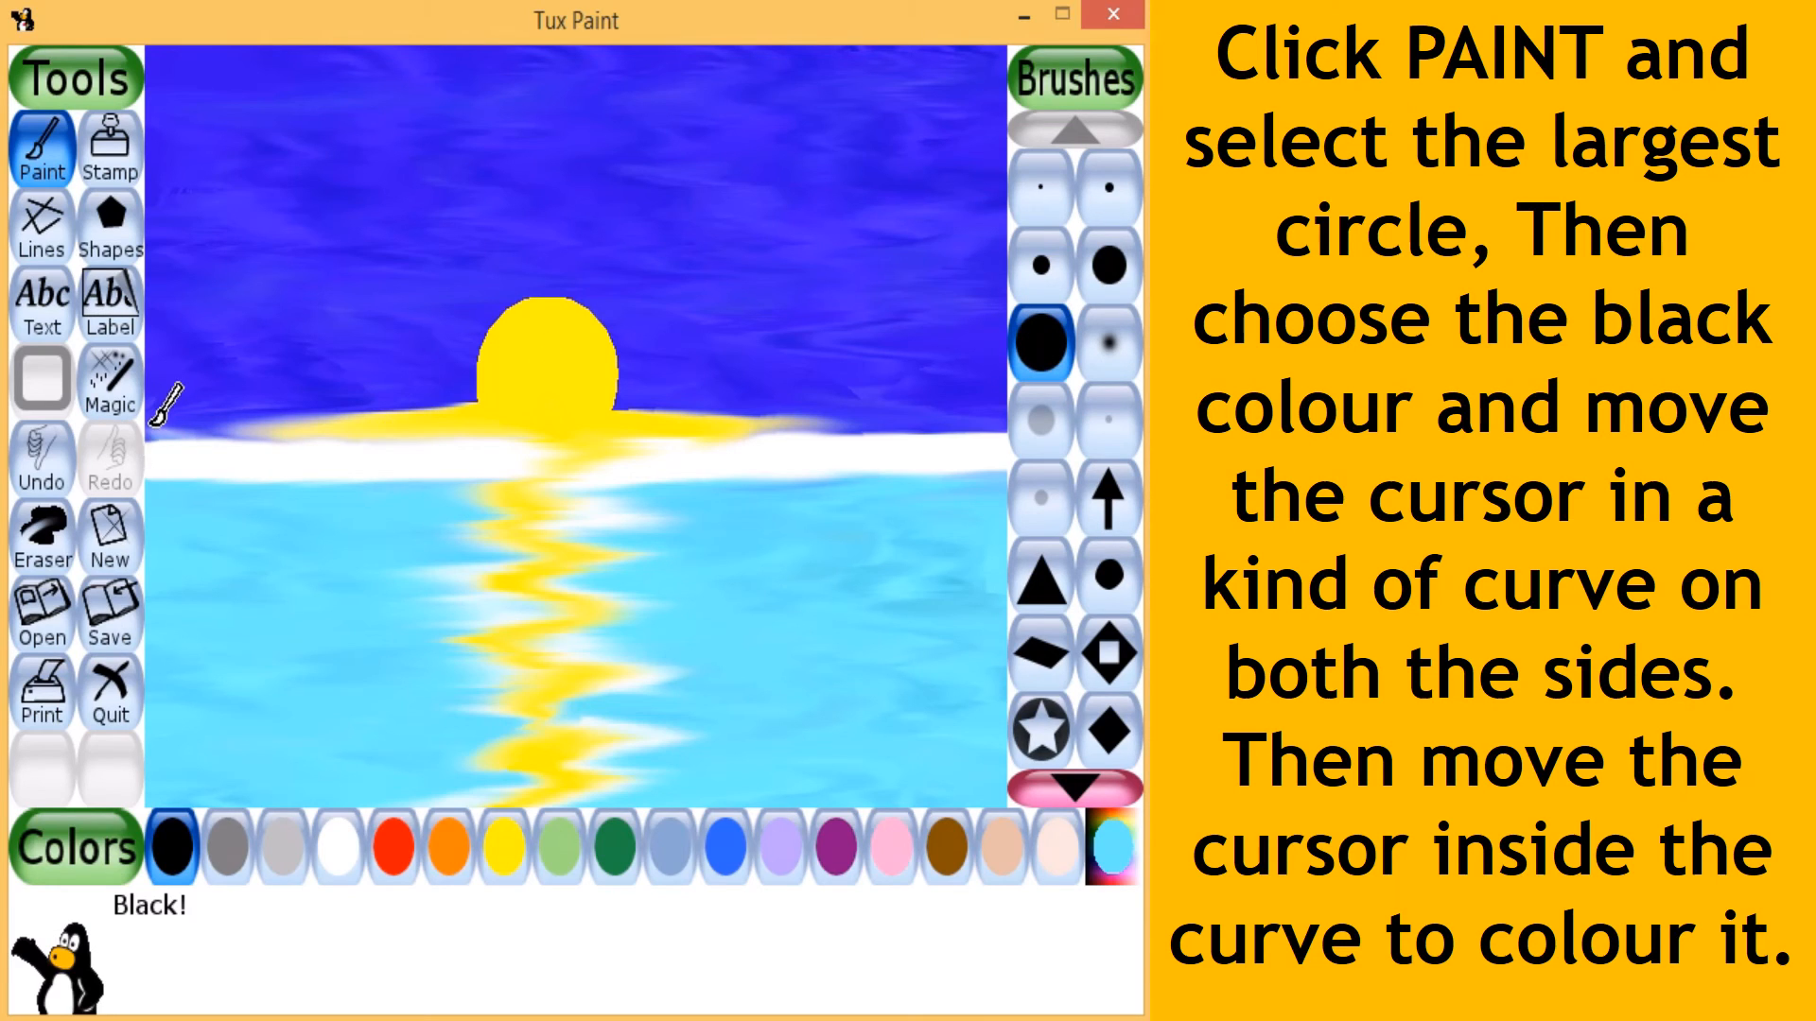
mouse_move(158, 421)
mouse_down()
mouse_move(263, 437)
mouse_move(366, 491)
mouse_move(431, 556)
mouse_move(489, 777)
mouse_up()
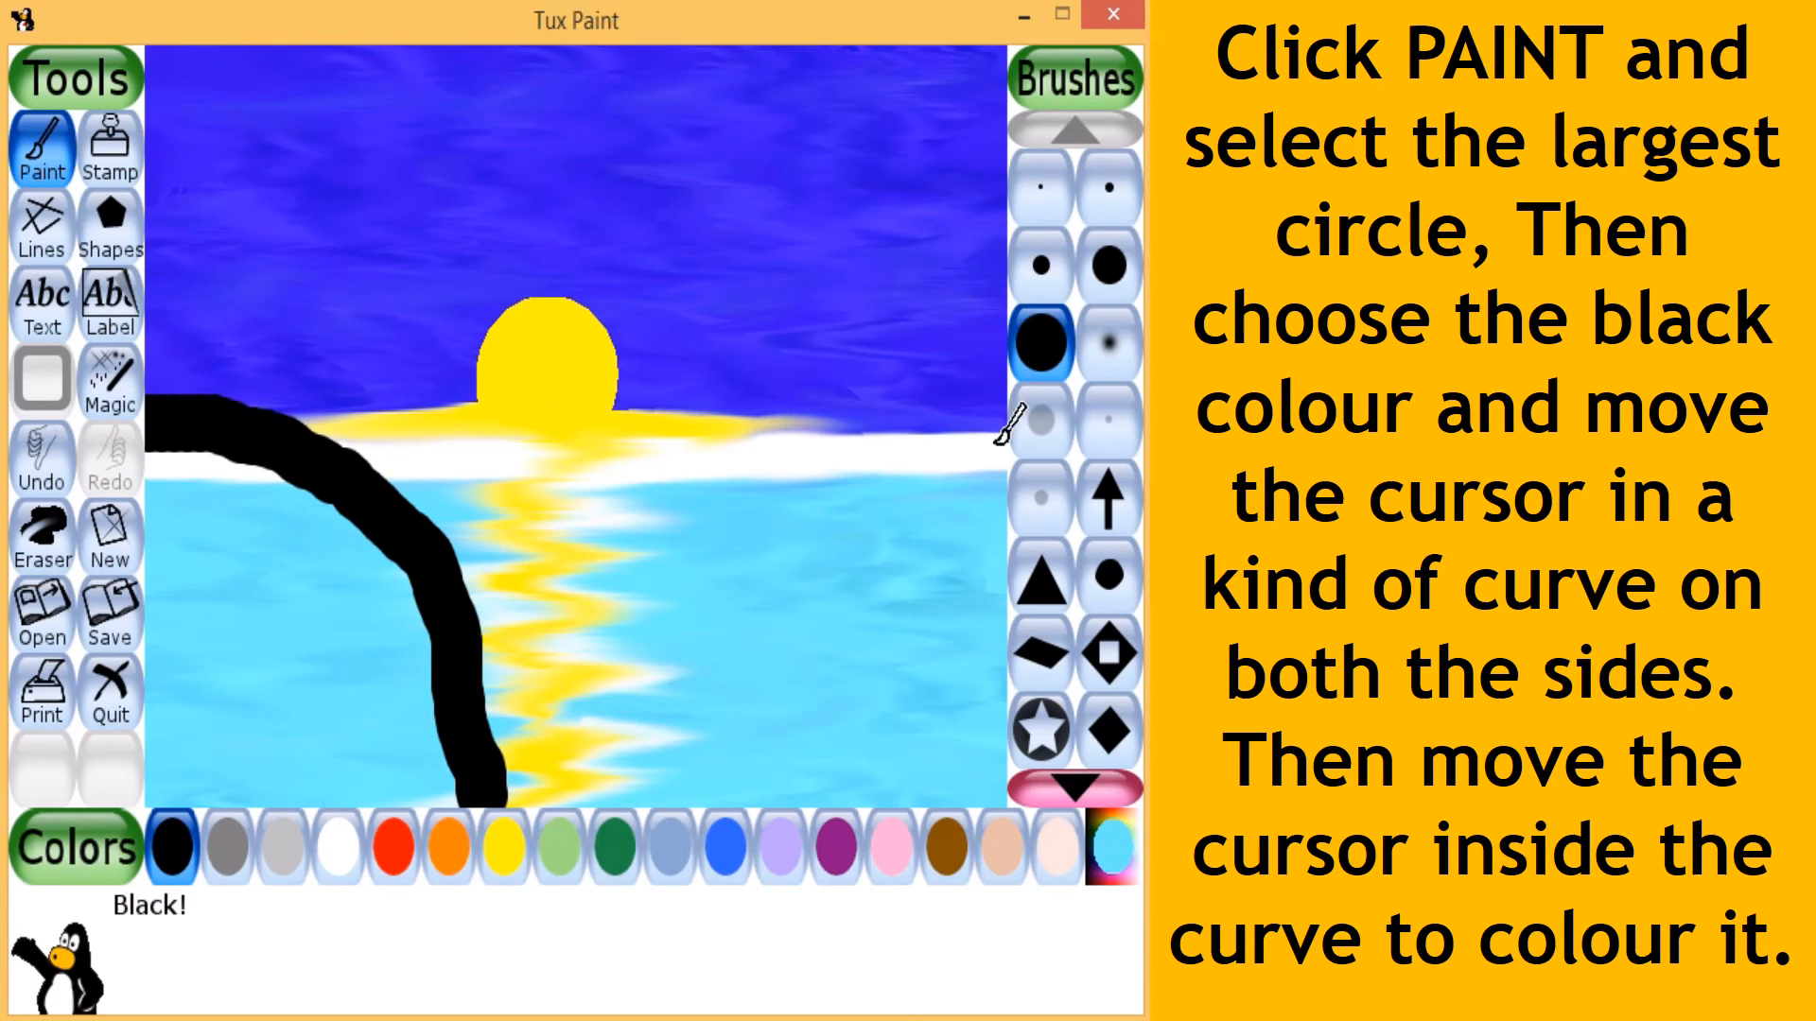
mouse_move(1008, 423)
mouse_down()
mouse_move(917, 451)
mouse_move(687, 761)
mouse_up()
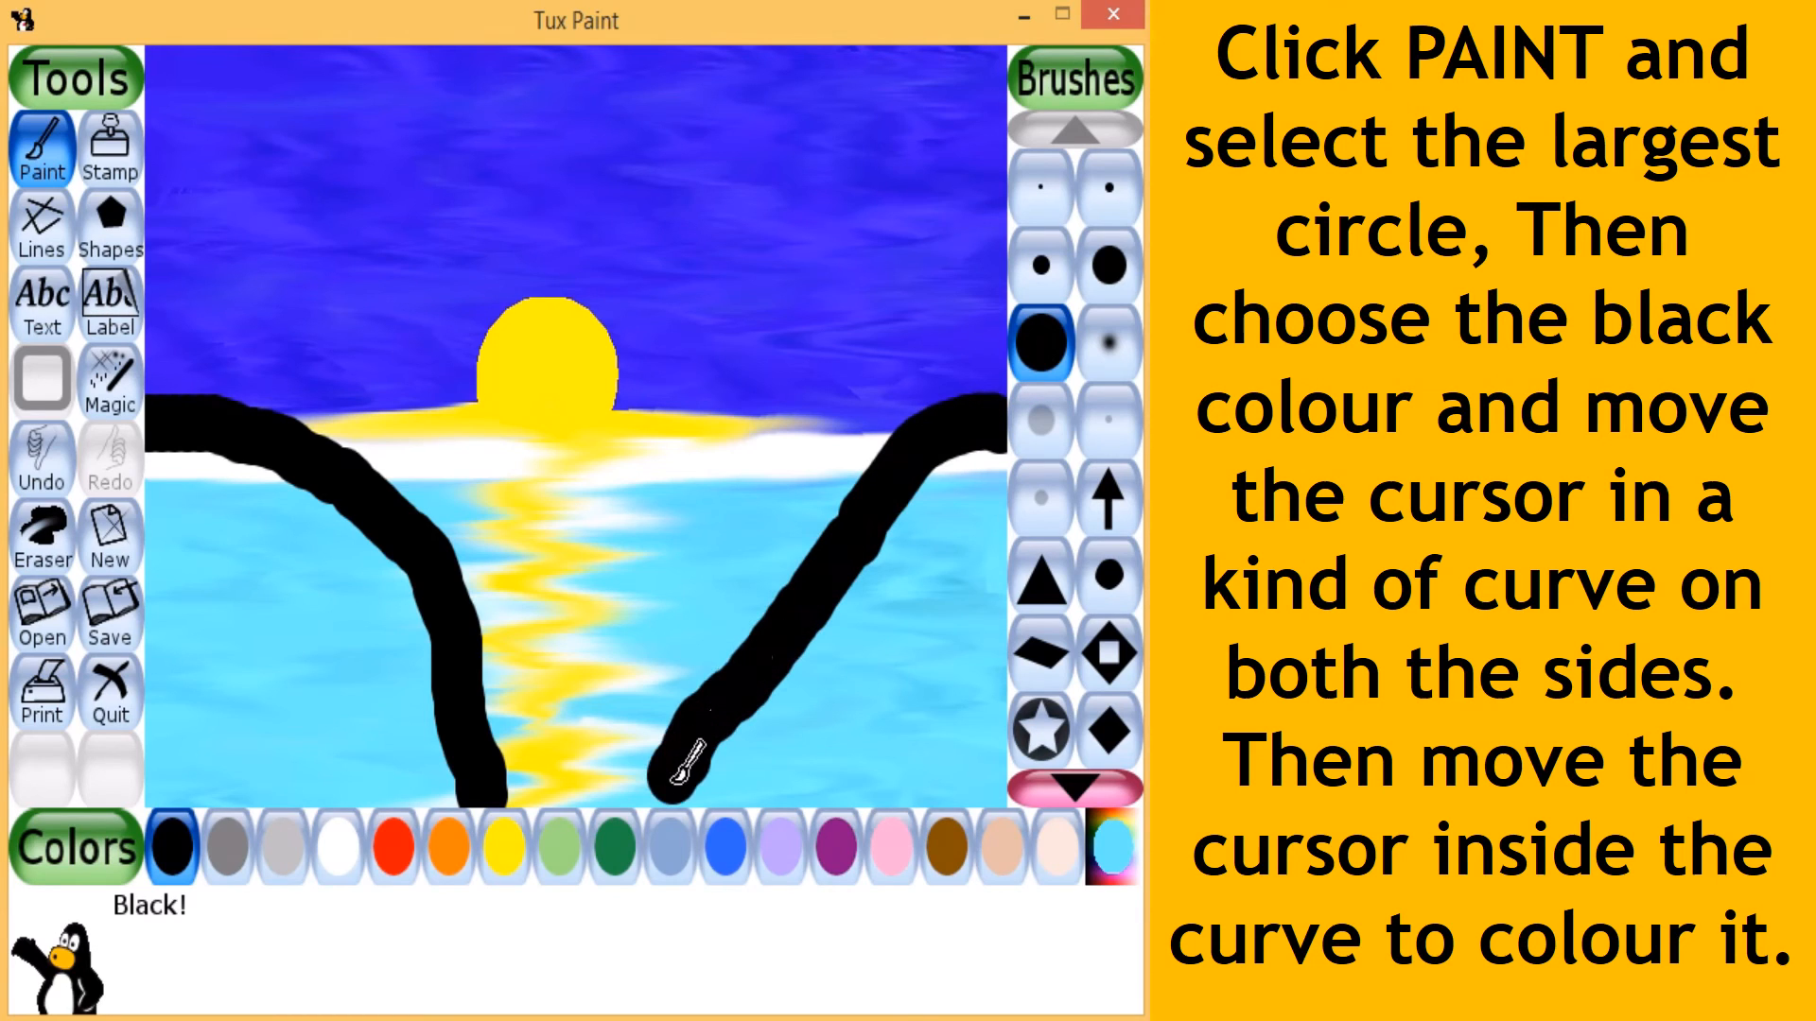